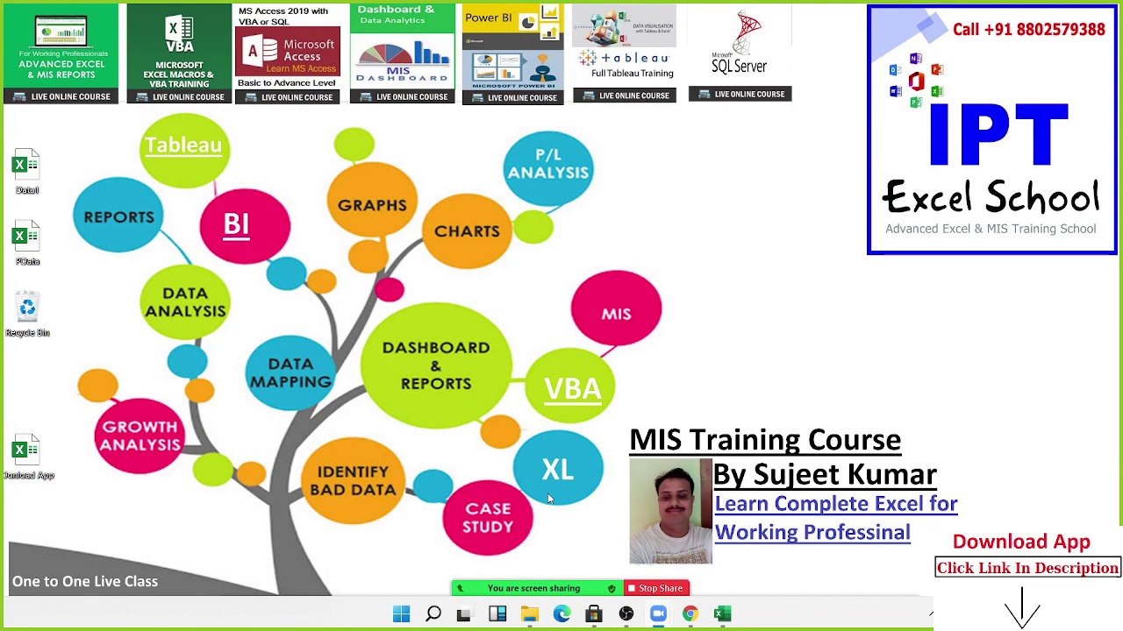
Add a blank Sheet2 and permanently delete the old Sheet1 with its calculations
{"action": "left_click", "coordinate": [720, 617]}
{"action": "left_click", "coordinate": [337, 319]}
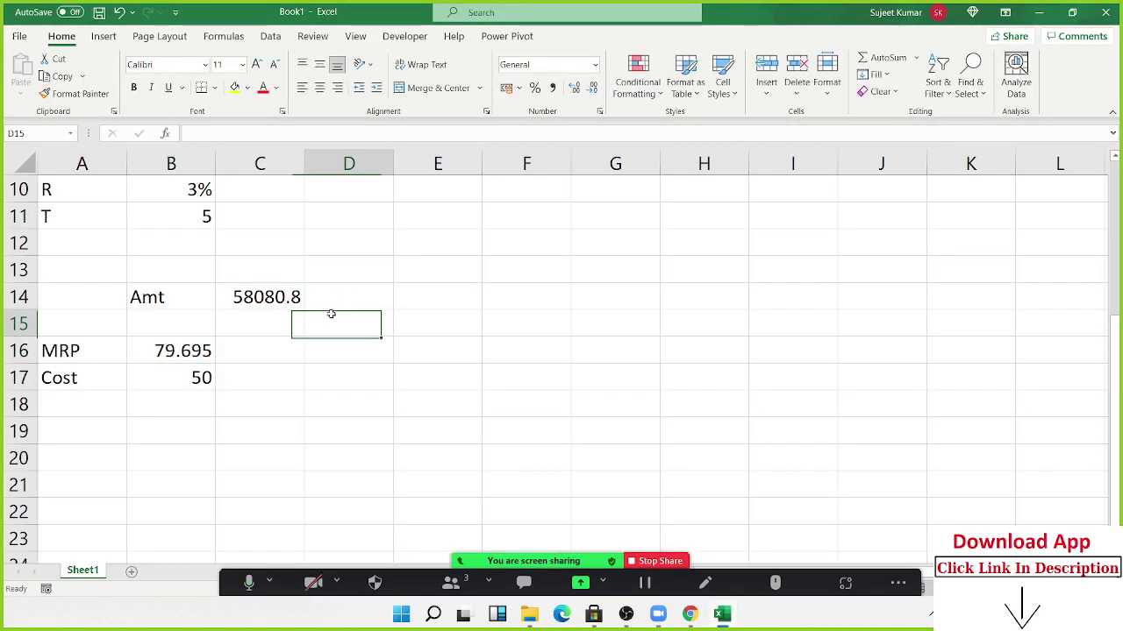
{"action": "scroll", "coordinate": [268, 437], "scroll_direction": "up", "scroll_amount": 3}
{"action": "scroll", "coordinate": [263, 441], "scroll_direction": "down", "scroll_amount": 2}
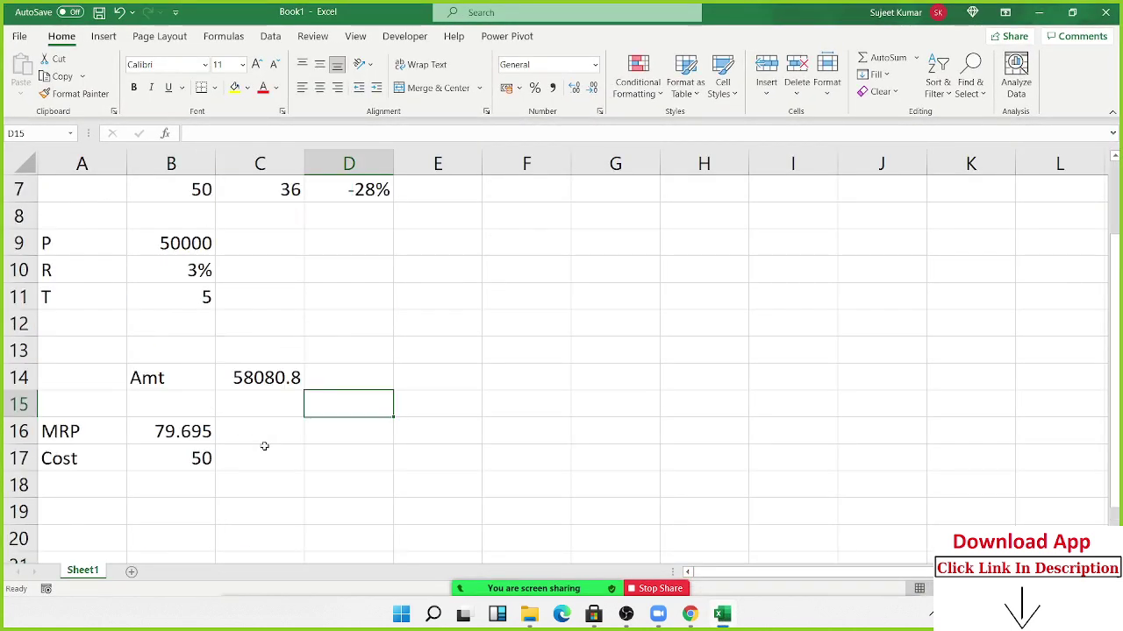
{"action": "left_click", "coordinate": [129, 573]}
{"action": "left_click", "coordinate": [83, 570]}
{"action": "right_click", "coordinate": [82, 570]}
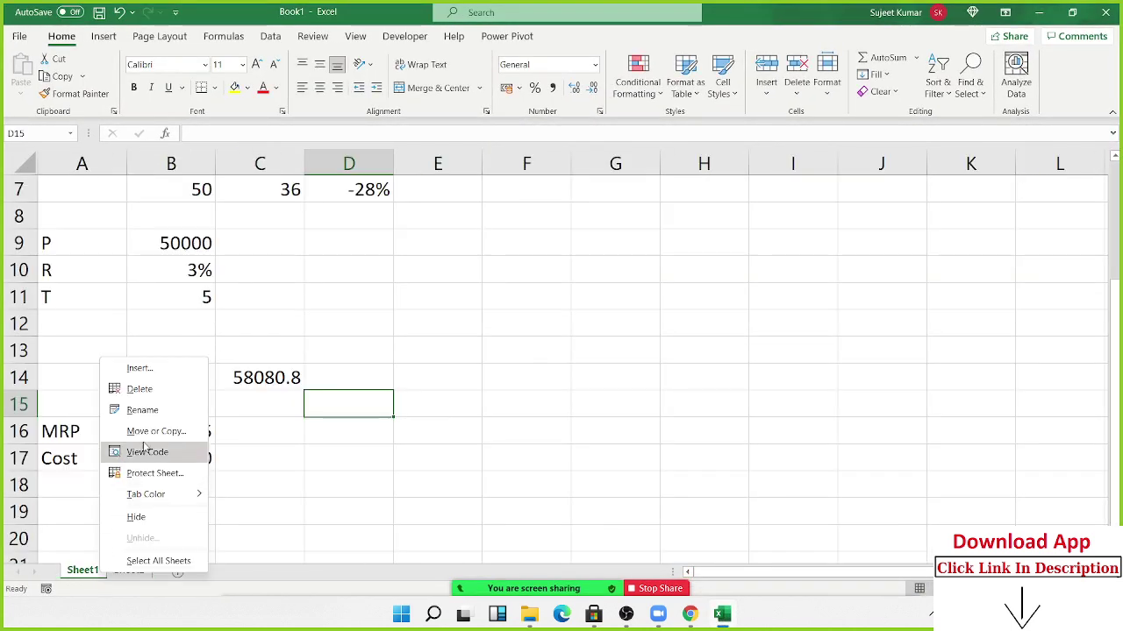
{"action": "left_click", "coordinate": [156, 390]}
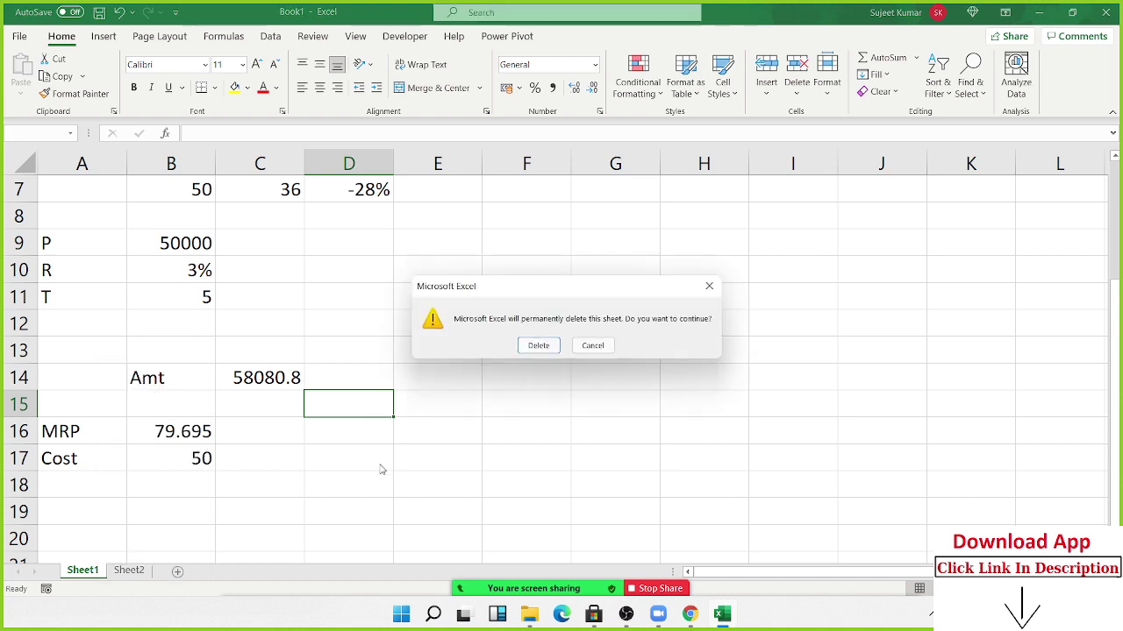
{"action": "left_click", "coordinate": [543, 349]}
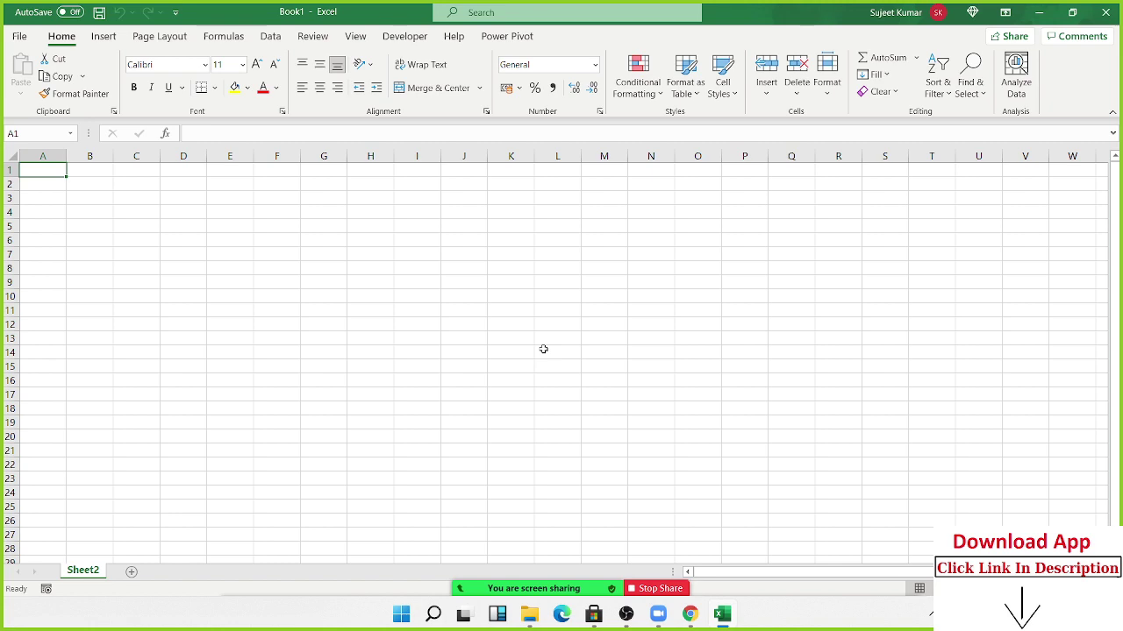
Bring up the Formulas tools on the new Sheet2
{"action": "scroll", "coordinate": [543, 349], "scroll_direction": "up", "scroll_amount": 6, "text": "ctrl"}
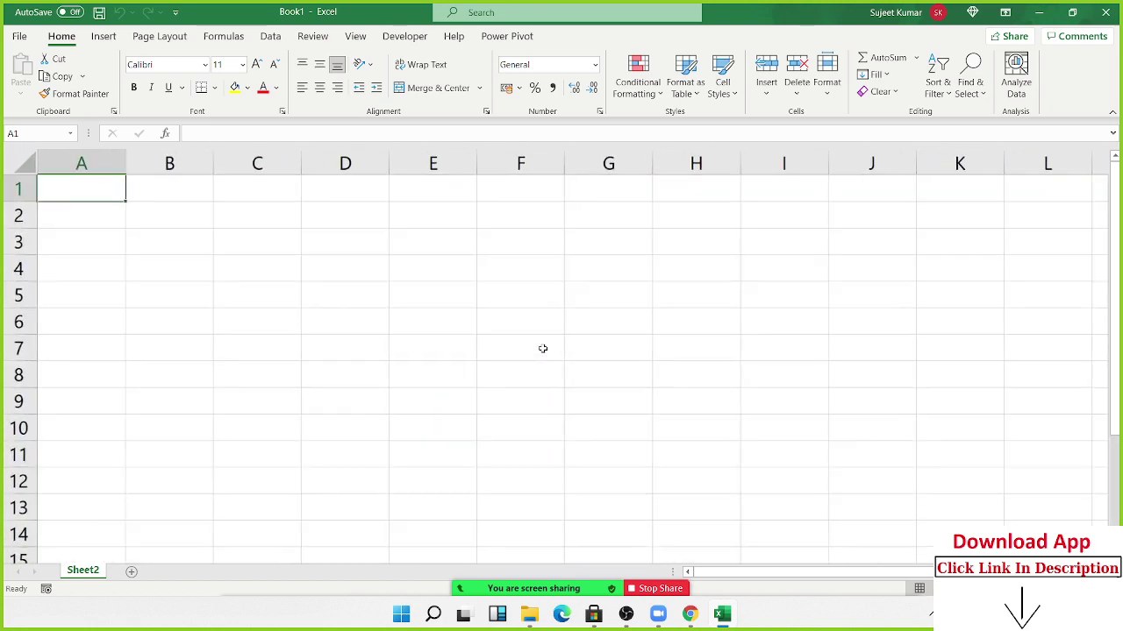
{"action": "left_click", "coordinate": [235, 41]}
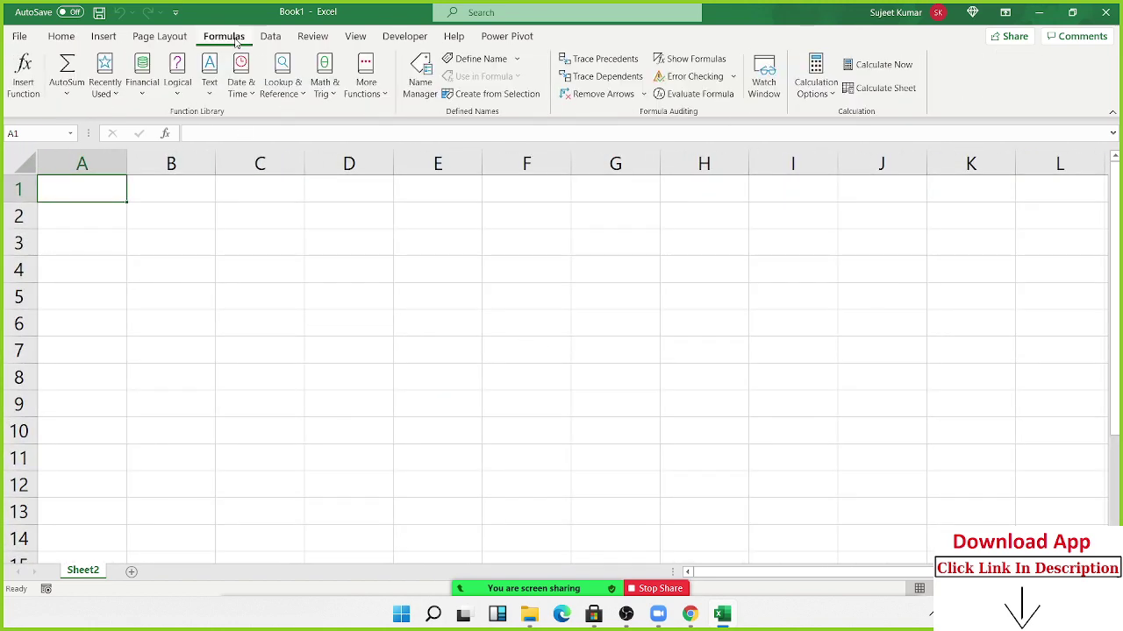
{"action": "left_click", "coordinate": [275, 265]}
{"action": "key", "text": "Return"}
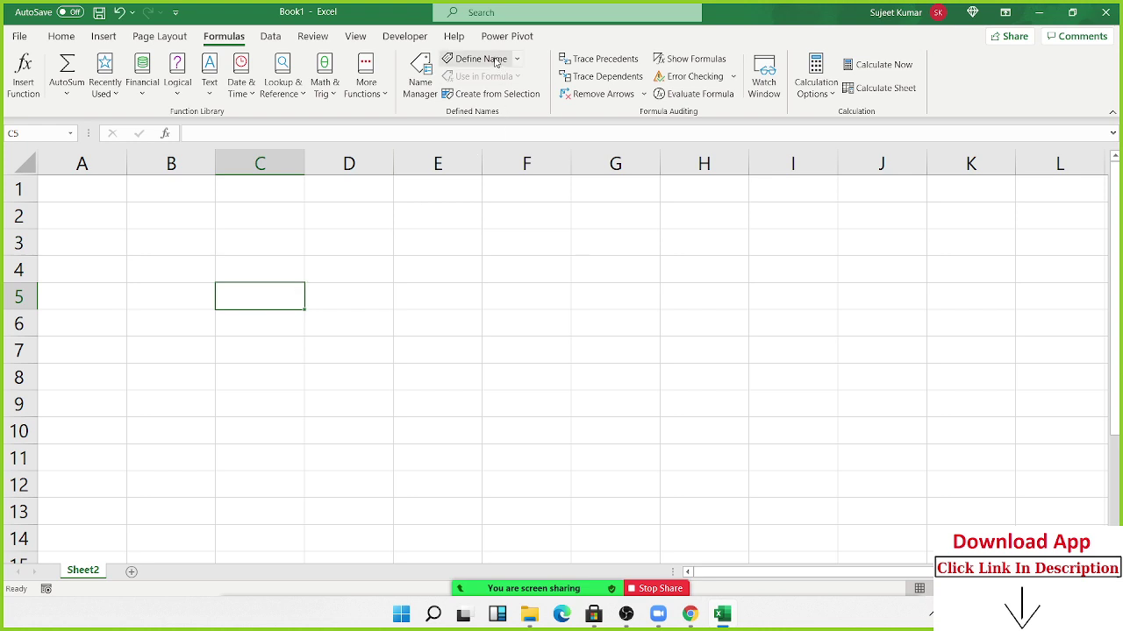
{"action": "left_click", "coordinate": [124, 235]}
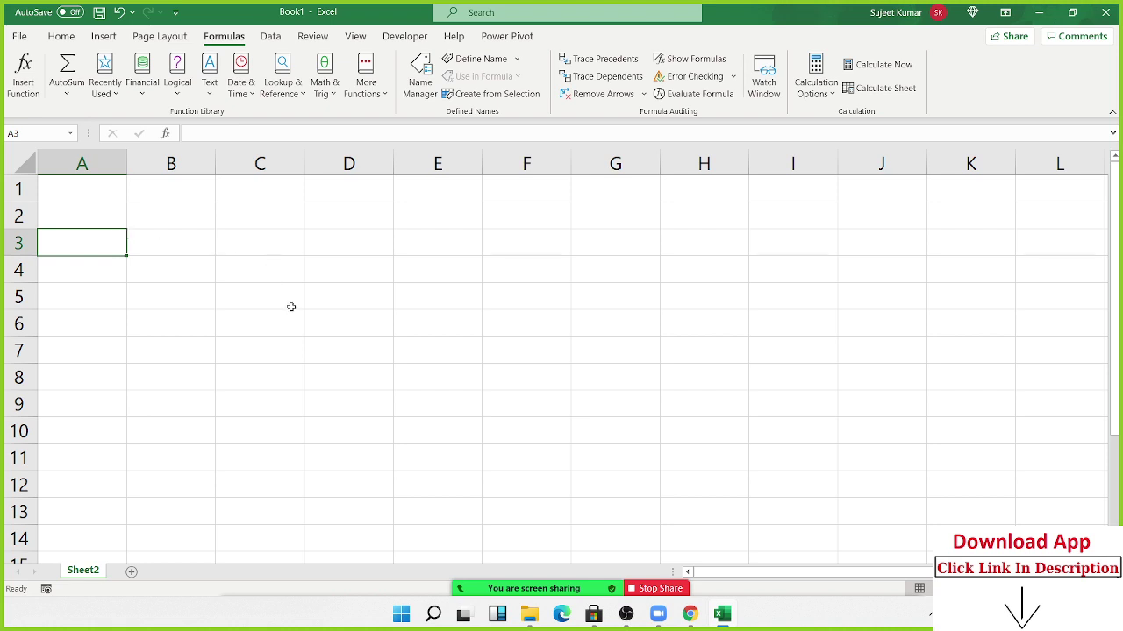
Enter 85, 36, 32, 36 and 63 down A1:A5
{"action": "left_click", "coordinate": [96, 192]}
{"action": "type", "text": "85"}
{"action": "key", "text": "Return"}
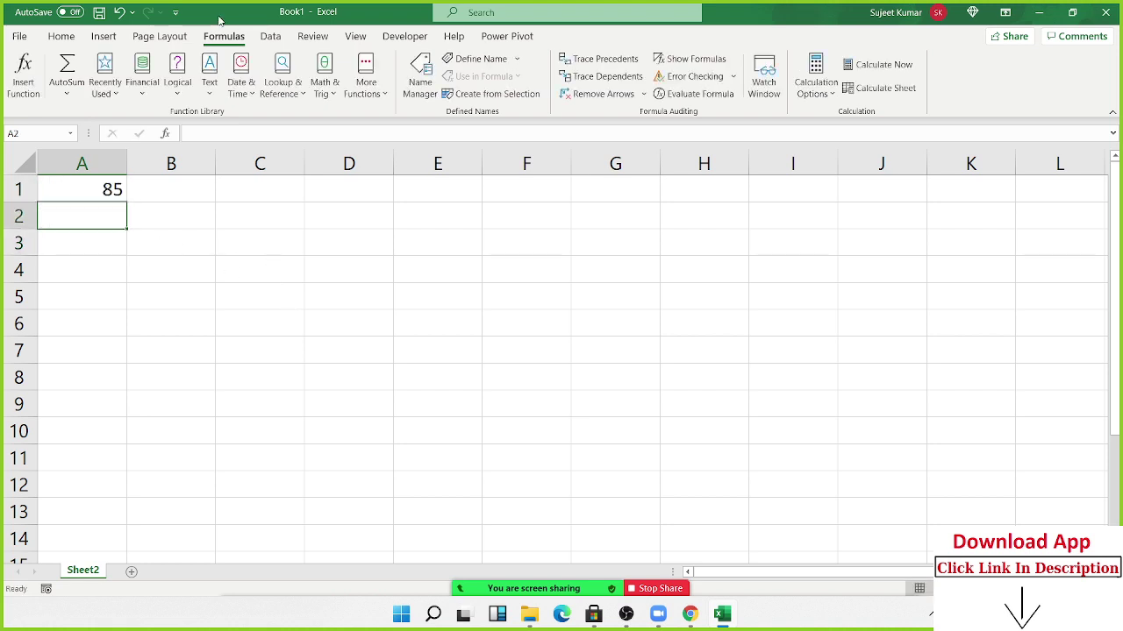
{"action": "type", "text": "36"}
{"action": "key", "text": "Return"}
{"action": "type", "text": "32"}
{"action": "key", "text": "Return"}
{"action": "type", "text": "36"}
{"action": "key", "text": "Return"}
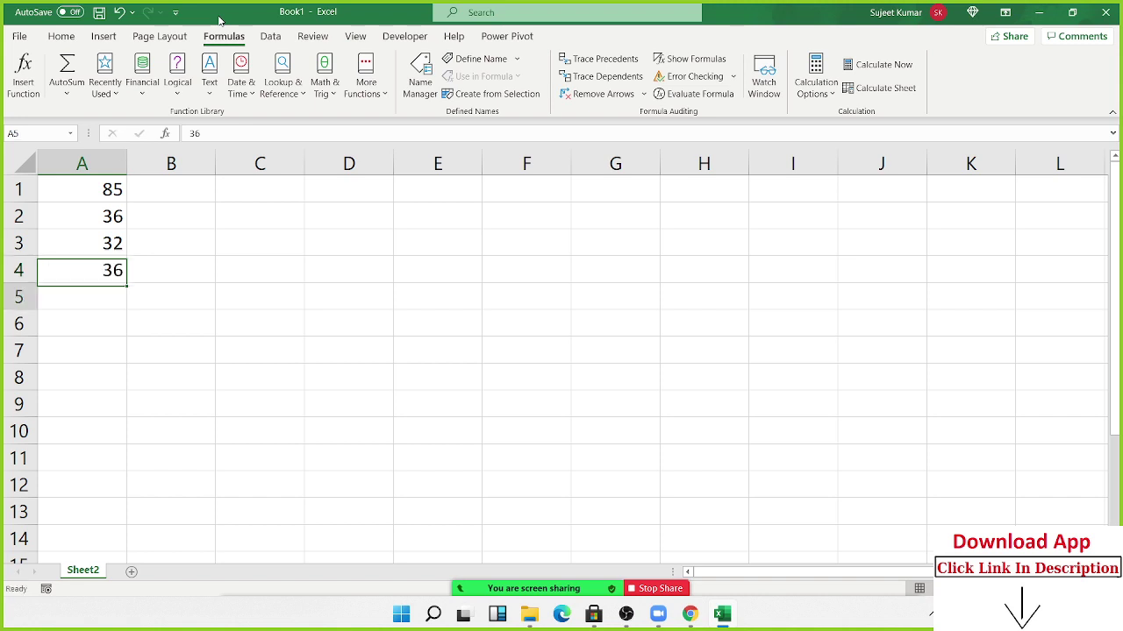
{"action": "type", "text": "63"}
{"action": "key", "text": "Return"}
Test =SUM(A1:A5) in A6, clear it, and add a blank Sheet3
{"action": "type", "text": "=s"}
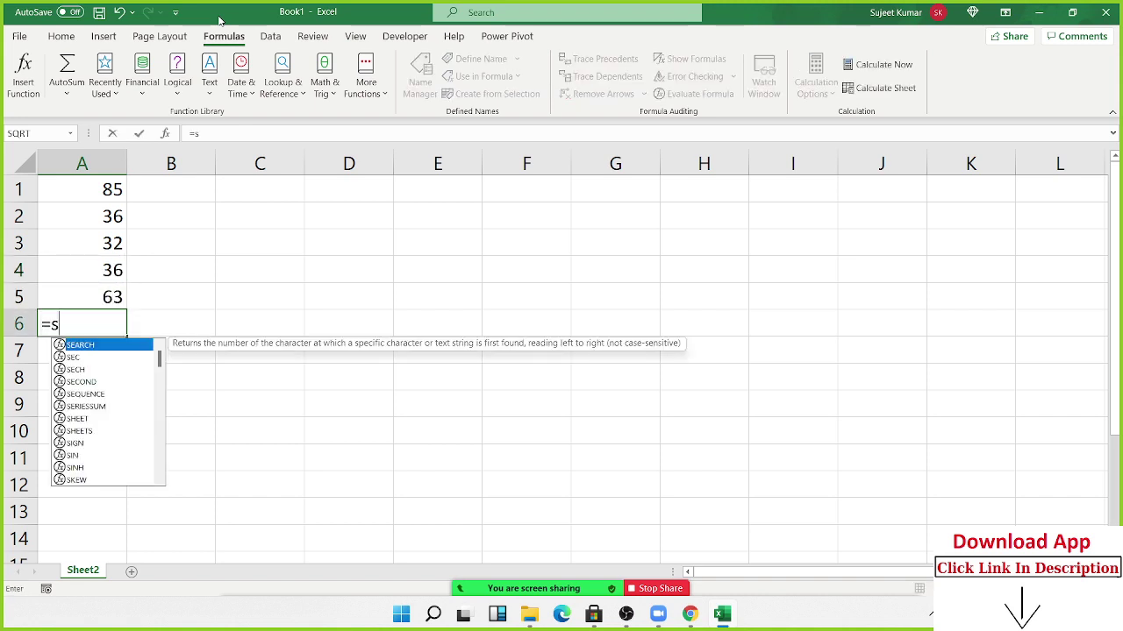
{"action": "type", "text": "um"}
{"action": "key", "text": "Tab"}
{"action": "key", "text": "Up"}
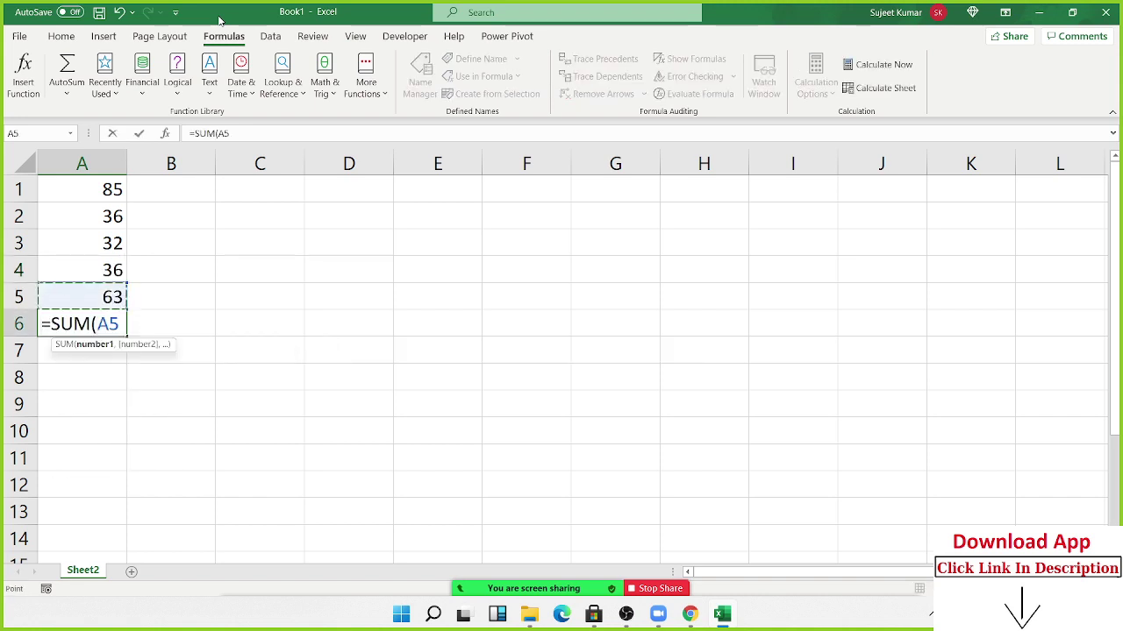
{"action": "key", "text": "shift+Up"}
{"action": "key", "text": "shift+Up"}
{"action": "key", "text": "shift+Up"}
{"action": "key", "text": "shift+Up"}
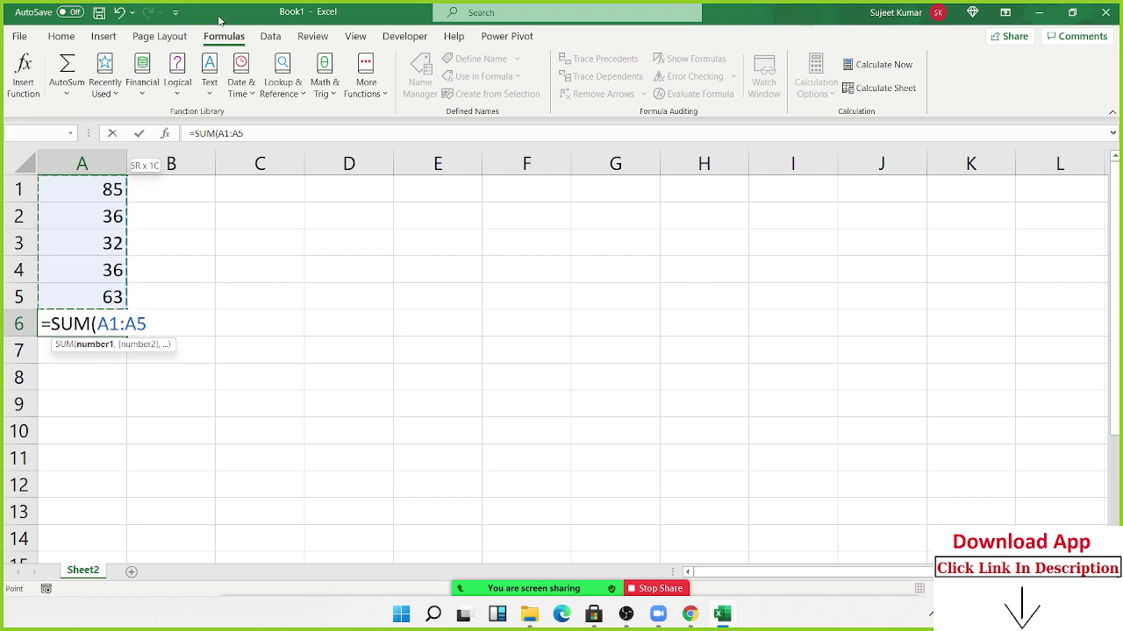
{"action": "key", "text": "Return"}
{"action": "key", "text": "Up"}
{"action": "key", "text": "Delete"}
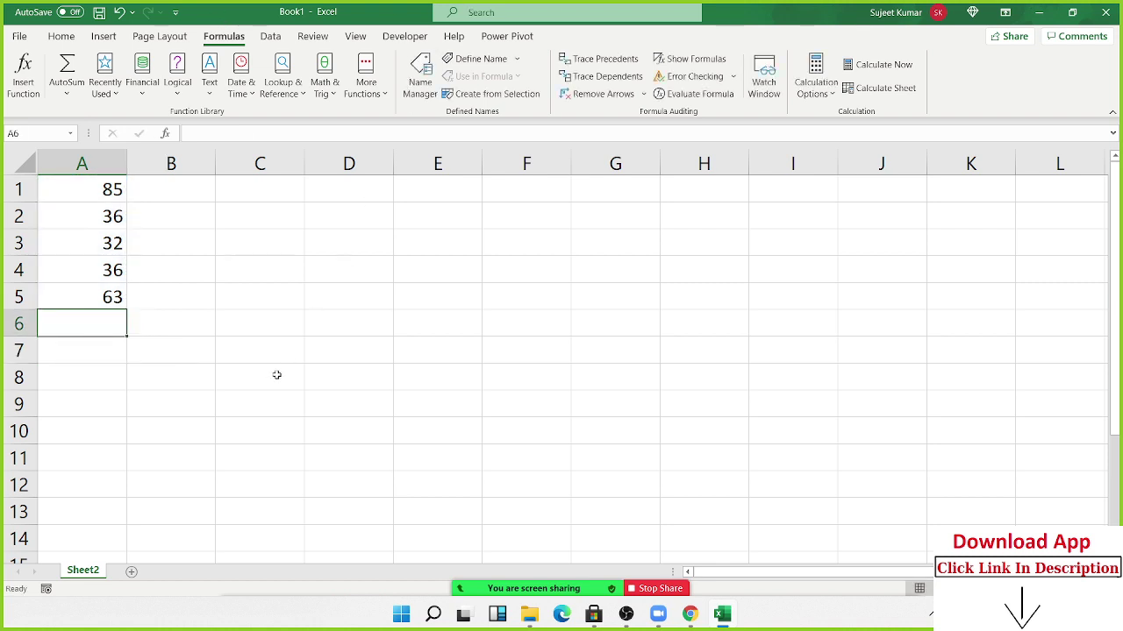
{"action": "left_click", "coordinate": [132, 572]}
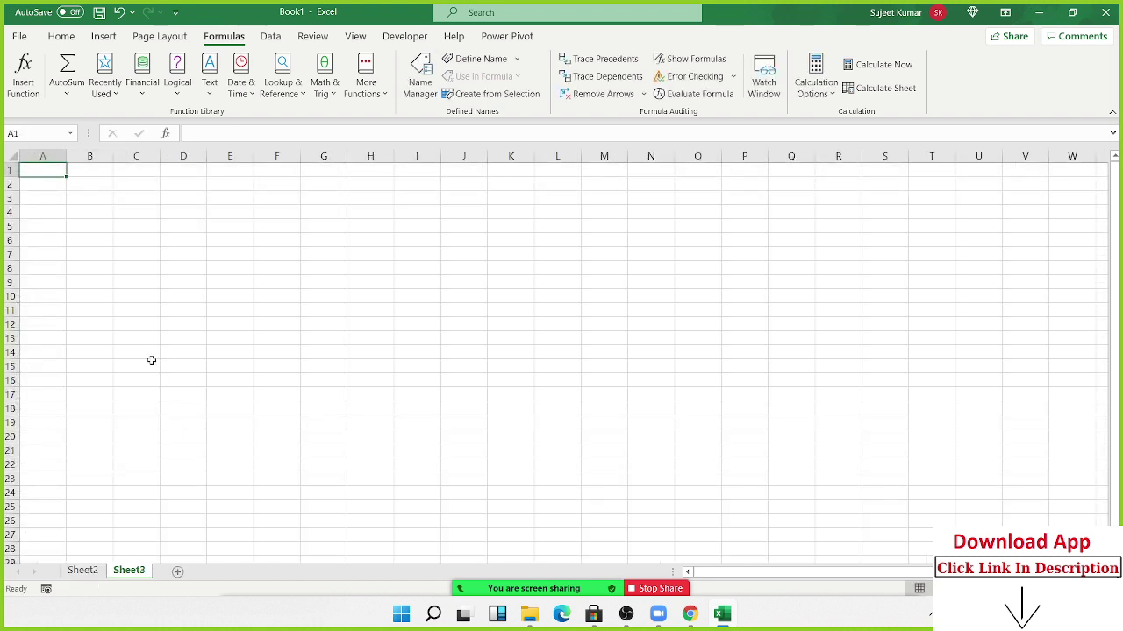
Enter =SUM(Sheet2!A1:A5) in Sheet3's B5
{"action": "scroll", "coordinate": [152, 352], "scroll_direction": "up", "scroll_amount": 3, "text": "ctrl"}
{"action": "scroll", "coordinate": [152, 351], "scroll_direction": "up", "scroll_amount": 2, "text": "ctrl"}
{"action": "left_click", "coordinate": [154, 288]}
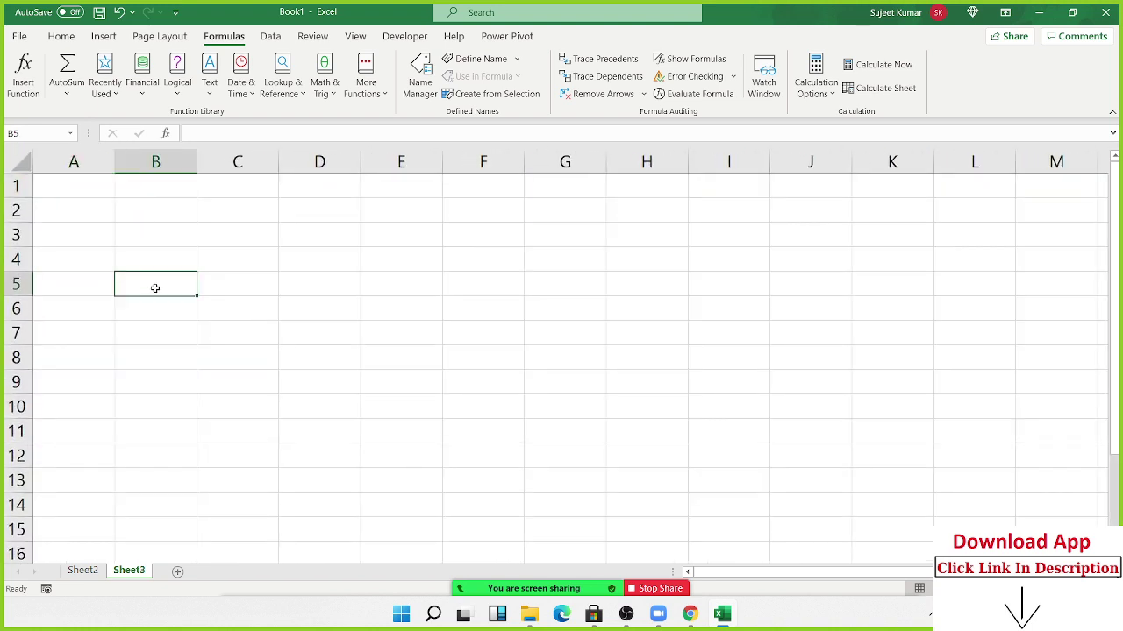
{"action": "type", "text": "=sum"}
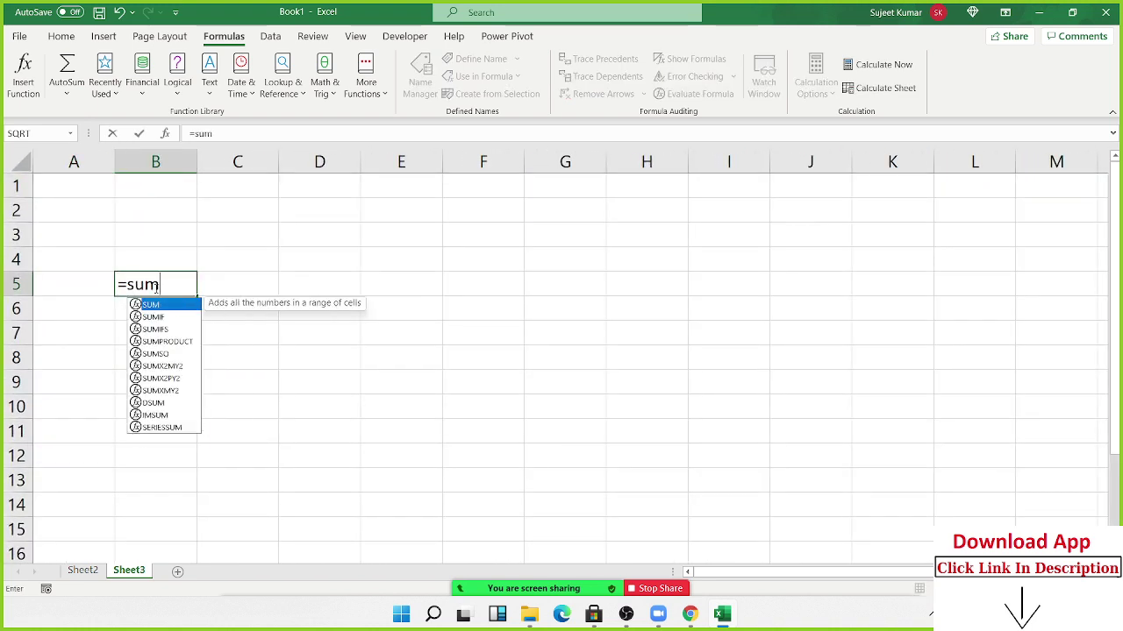
{"action": "key", "text": "Tab"}
{"action": "left_click", "coordinate": [84, 570]}
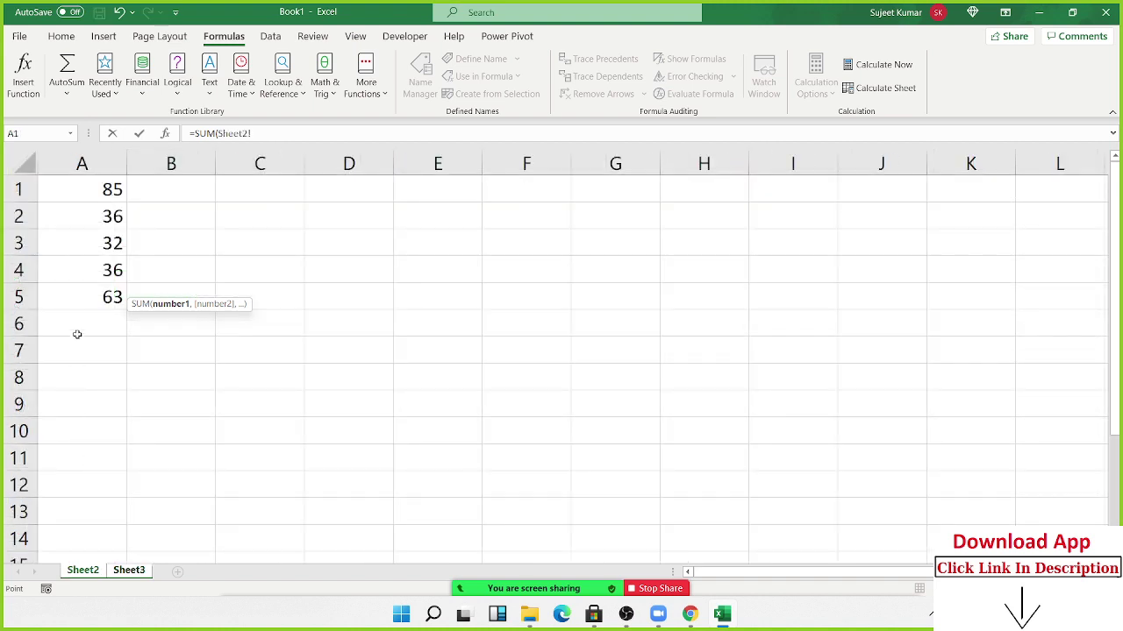
{"action": "left_click_drag", "start_coordinate": [85, 290], "coordinate": [98, 168]}
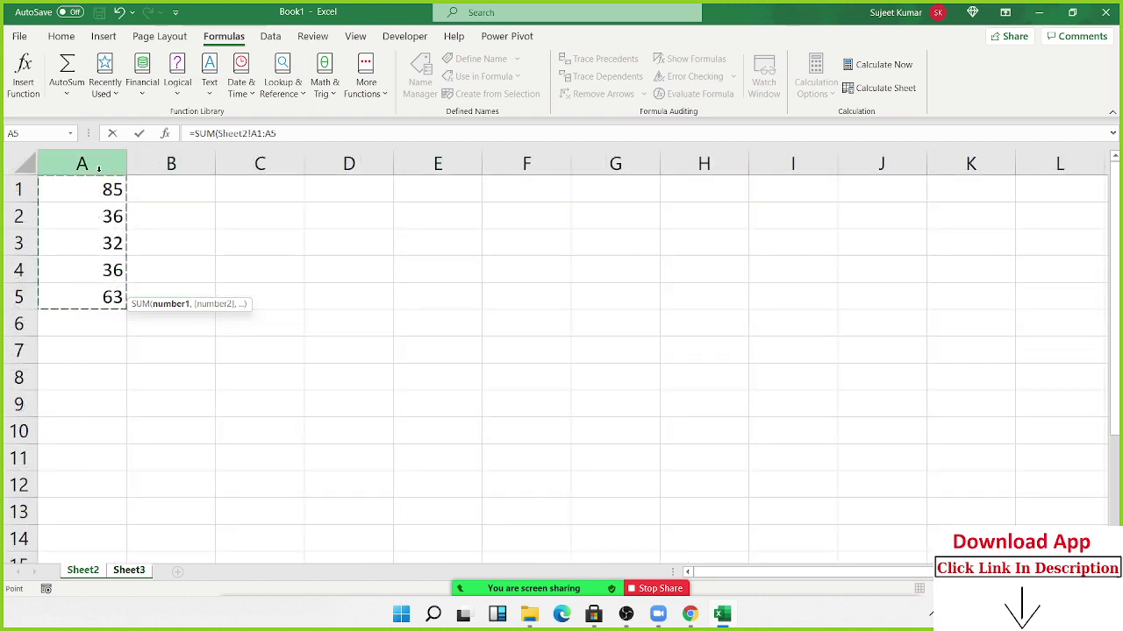
{"action": "key", "text": "Return"}
Inspect the B5 formula, clear it, and return to Sheet2
{"action": "left_click", "coordinate": [186, 283]}
{"action": "double_click", "coordinate": [186, 283]}
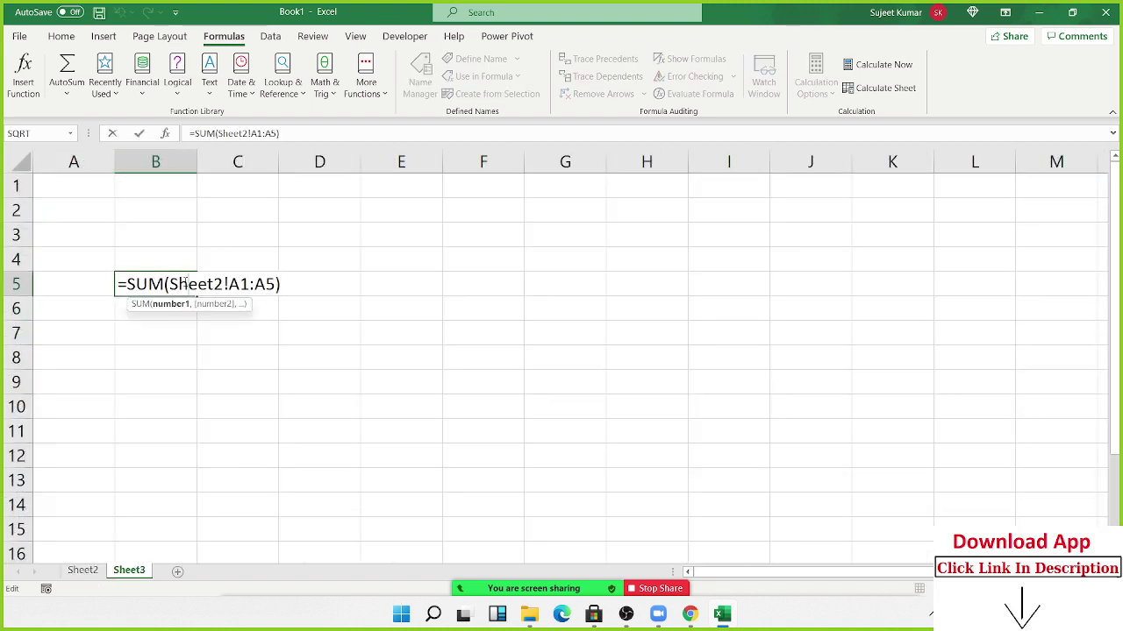
{"action": "key", "text": "Escape"}
{"action": "key", "text": "Delete"}
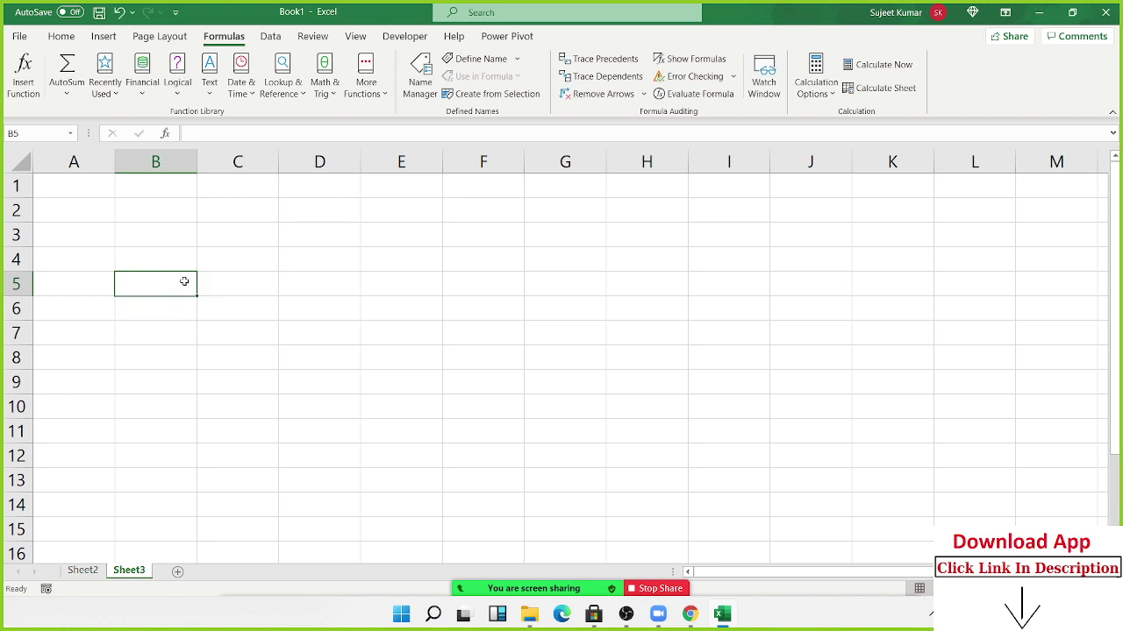
{"action": "left_click", "coordinate": [72, 571]}
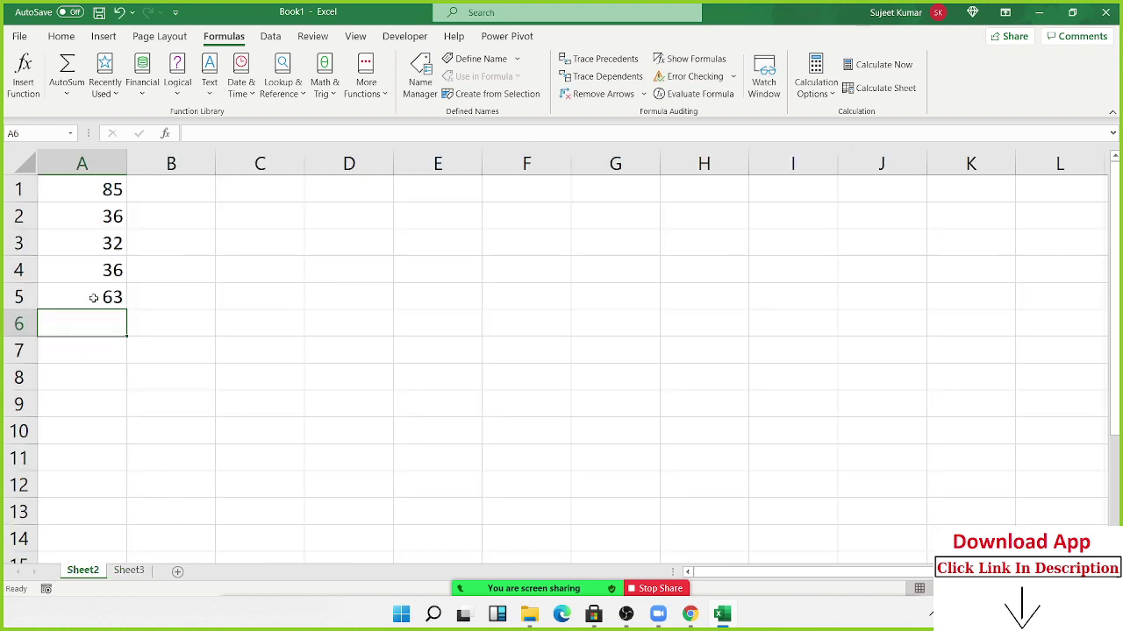
Define the name Data for the range A1:A5
{"action": "left_click_drag", "start_coordinate": [91, 297], "coordinate": [90, 188]}
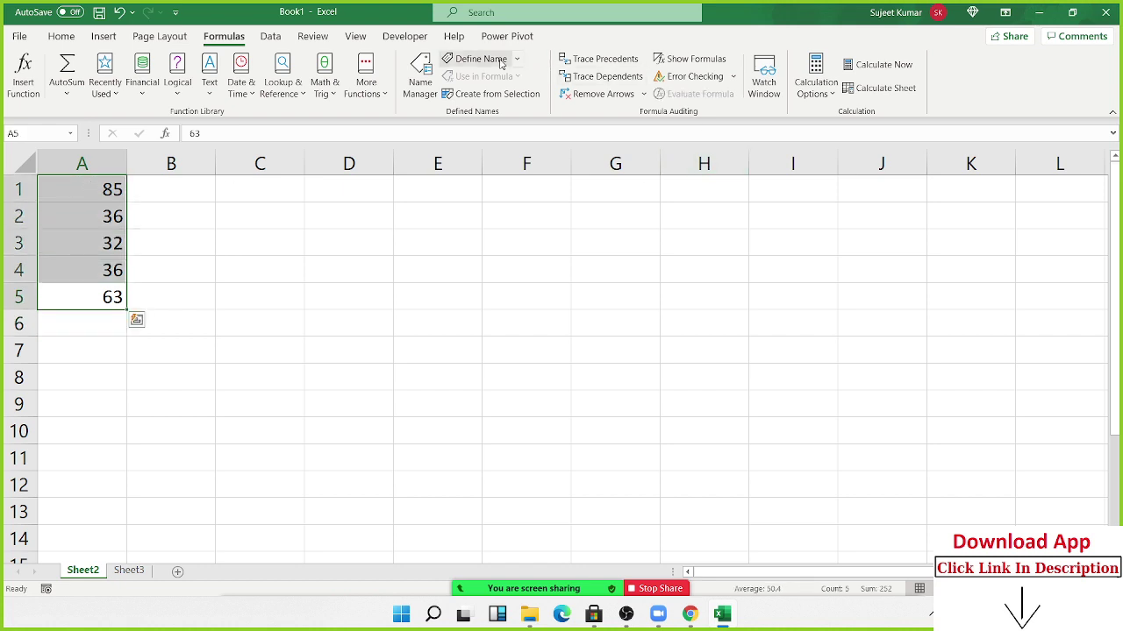
{"action": "left_click", "coordinate": [469, 58]}
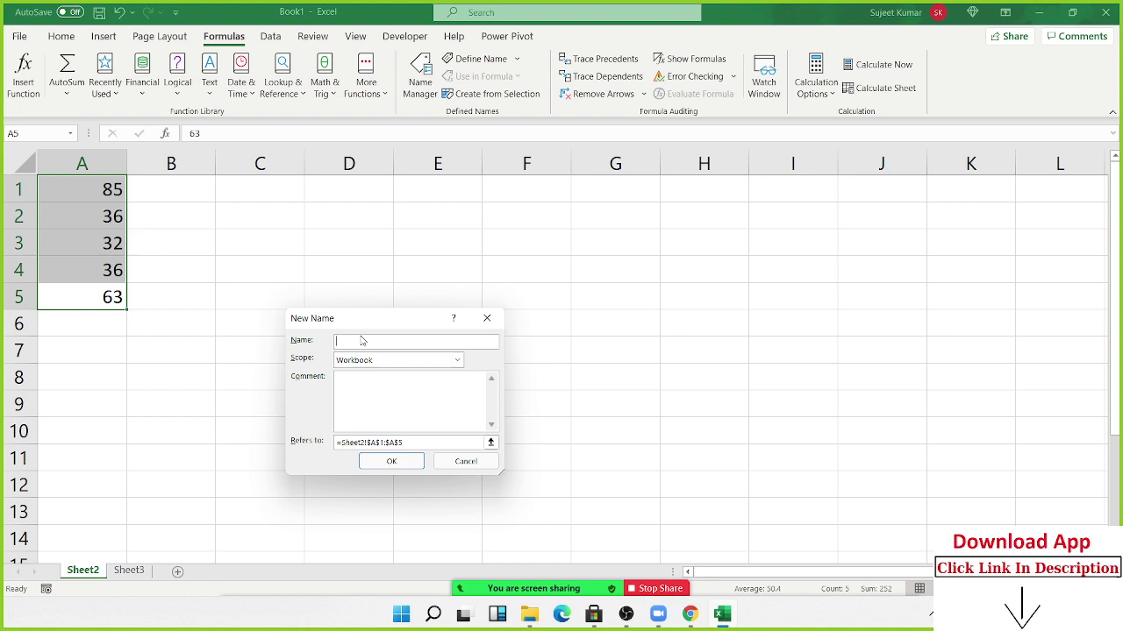
{"action": "type", "text": "Dat"}
{"action": "type", "text": "a"}
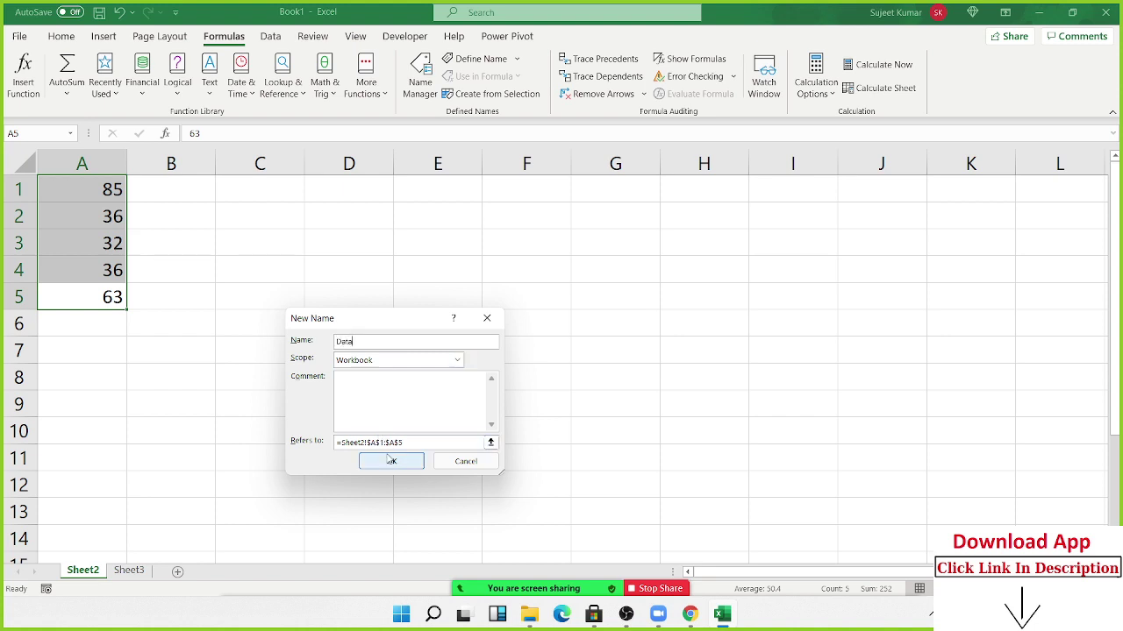
{"action": "left_click", "coordinate": [387, 457]}
Enter =SUM(Data) in E5, returning 252
{"action": "left_click", "coordinate": [418, 295]}
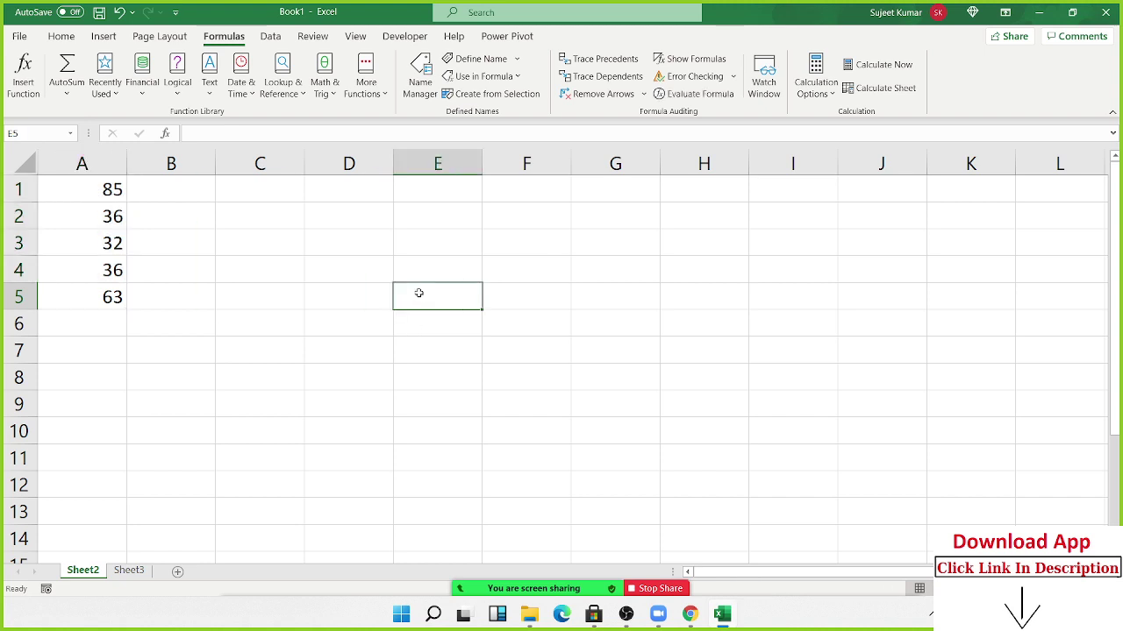
{"action": "type", "text": "=sum"}
{"action": "key", "text": "Tab"}
{"action": "type", "text": "d"}
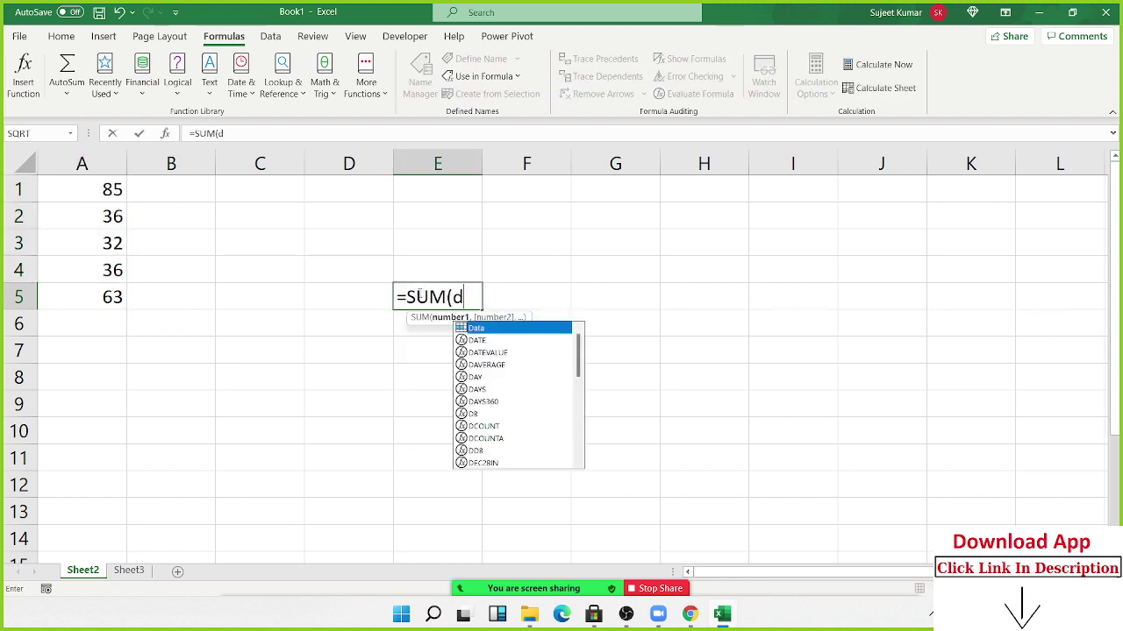
{"action": "type", "text": "at"}
{"action": "key", "text": "Tab"}
{"action": "key", "text": "Return"}
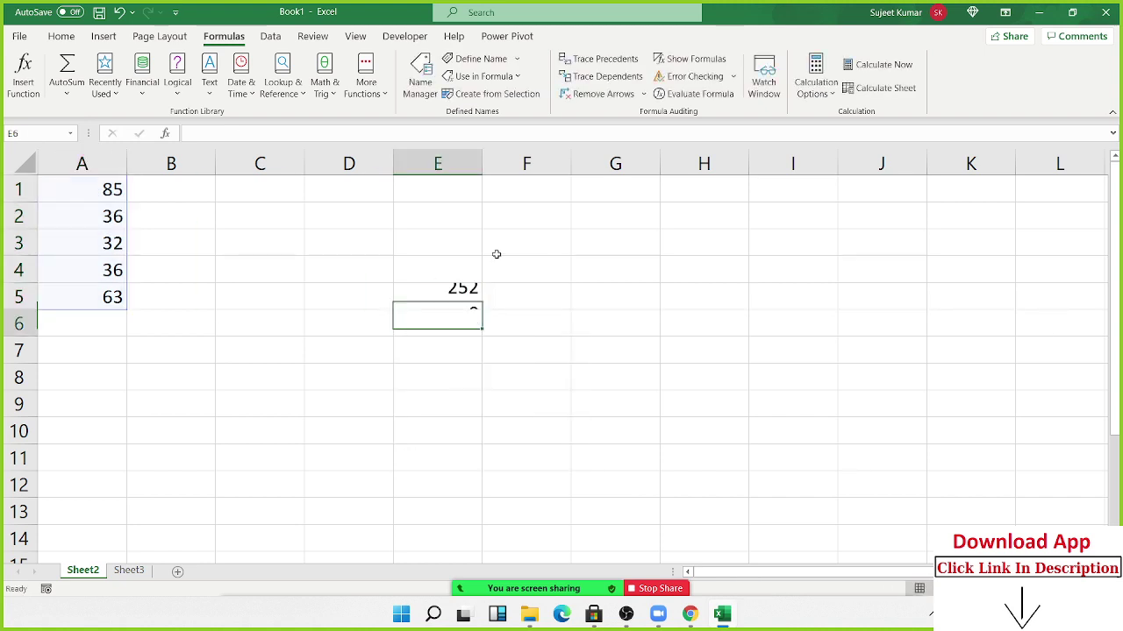
{"action": "key", "text": "Up"}
{"action": "key", "text": "F2"}
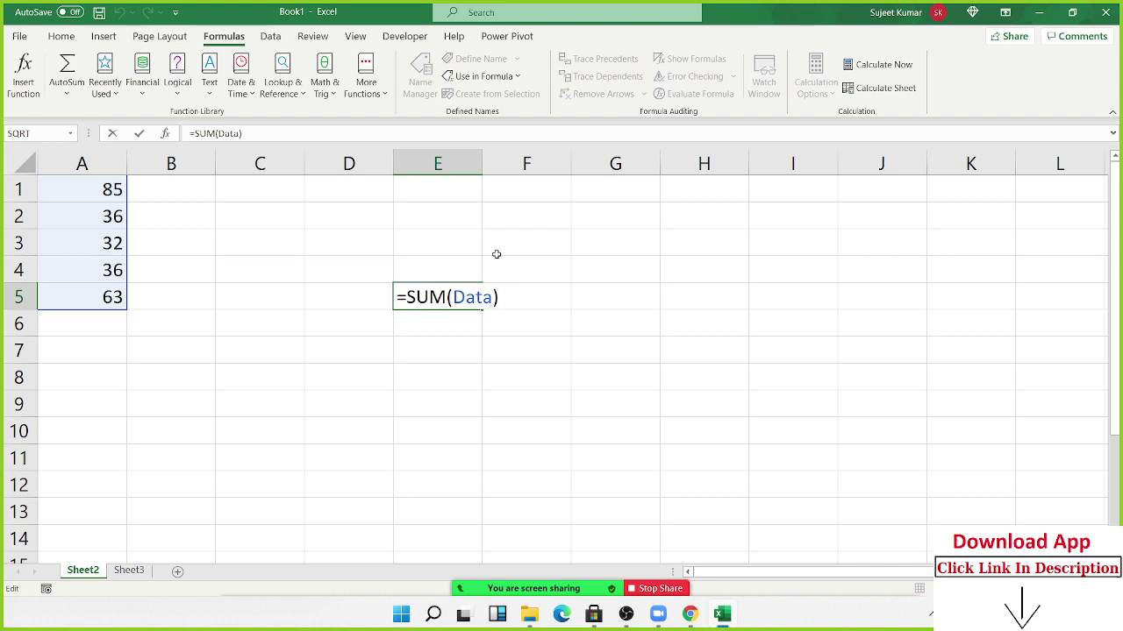
{"action": "key", "text": "ctrl+Return"}
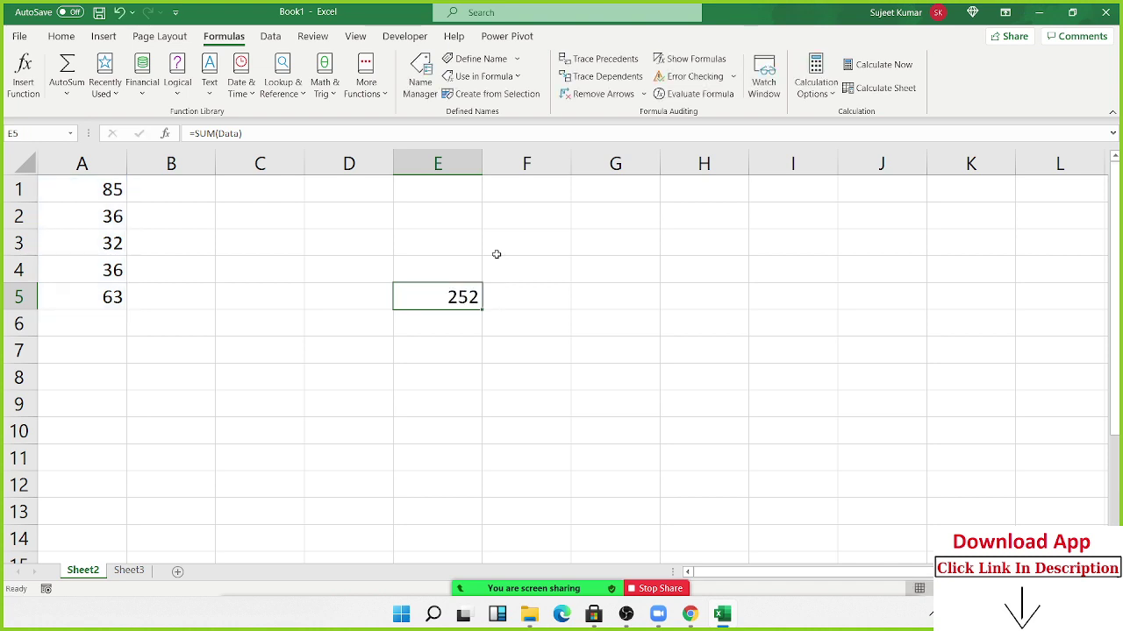
{"action": "key", "text": "Up"}
{"action": "key", "text": "Up"}
{"action": "key", "text": "Up"}
{"action": "key", "text": "Right"}
{"action": "key", "text": "Right"}
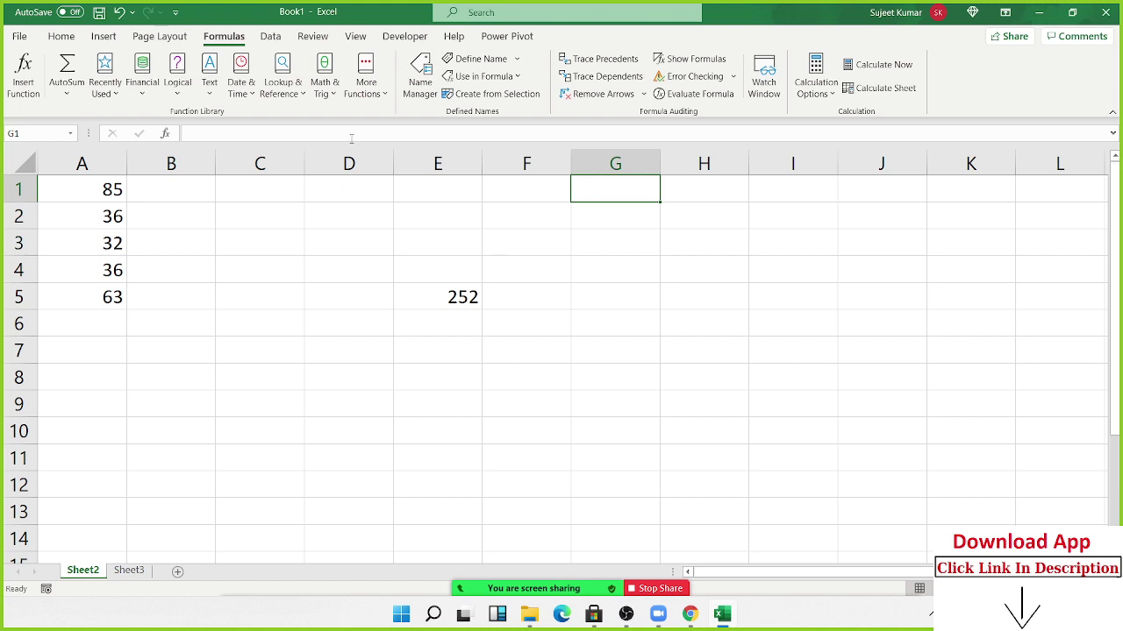
In New Name, define DT referring to ={"JAN";"Apr";"Jul";"Oct"} without confirming yet
{"action": "left_click", "coordinate": [478, 59]}
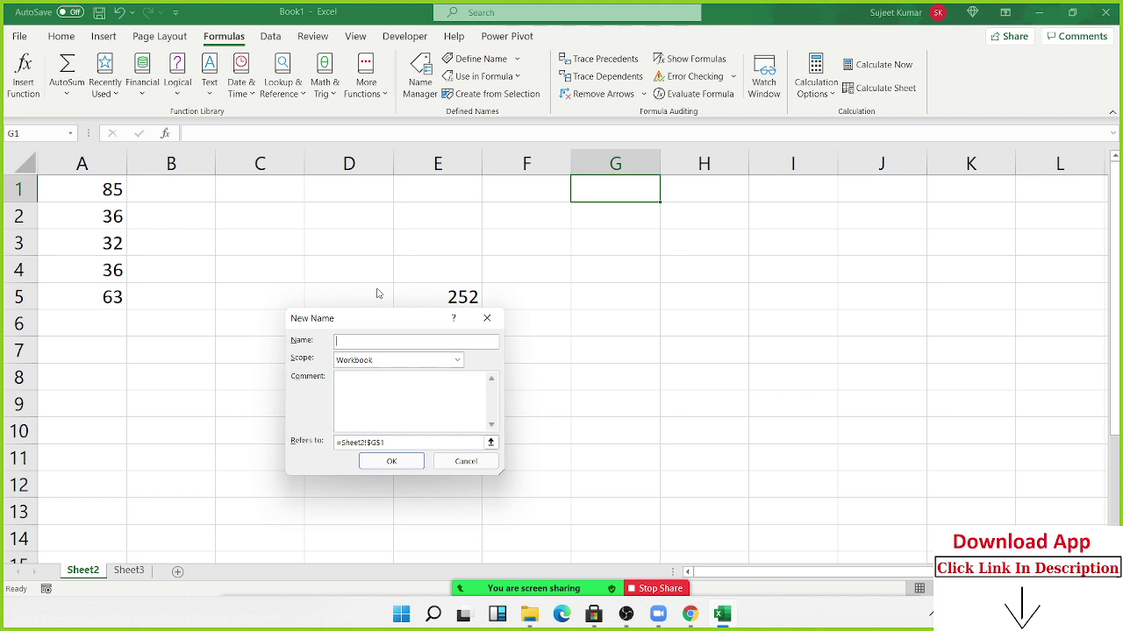
{"action": "type", "text": "D1"}
{"action": "left_click", "coordinate": [478, 442]}
{"action": "type", "text": "={"}
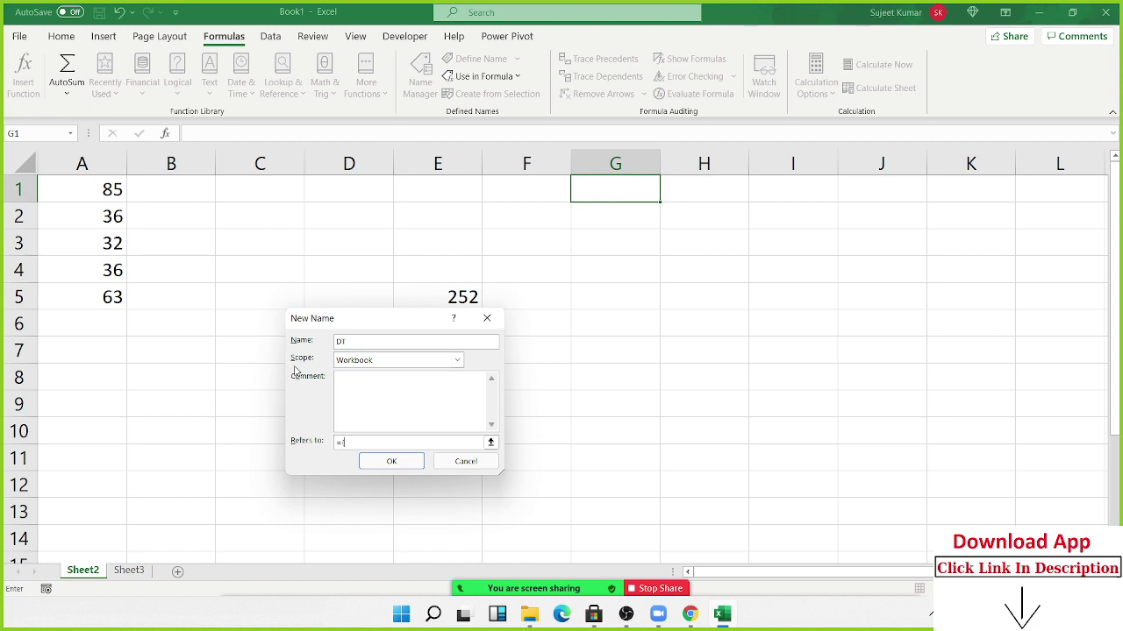
{"action": "type", "text": "\"JAN"}
{"action": "type", "text": "pr"}
{"action": "type", "text": "\";\"Jul\";"}
{"action": "type", "text": "\"O"}
{"action": "type", "text": "ct"}
{"action": "left_click_drag", "start_coordinate": [380, 316], "coordinate": [348, 195]}
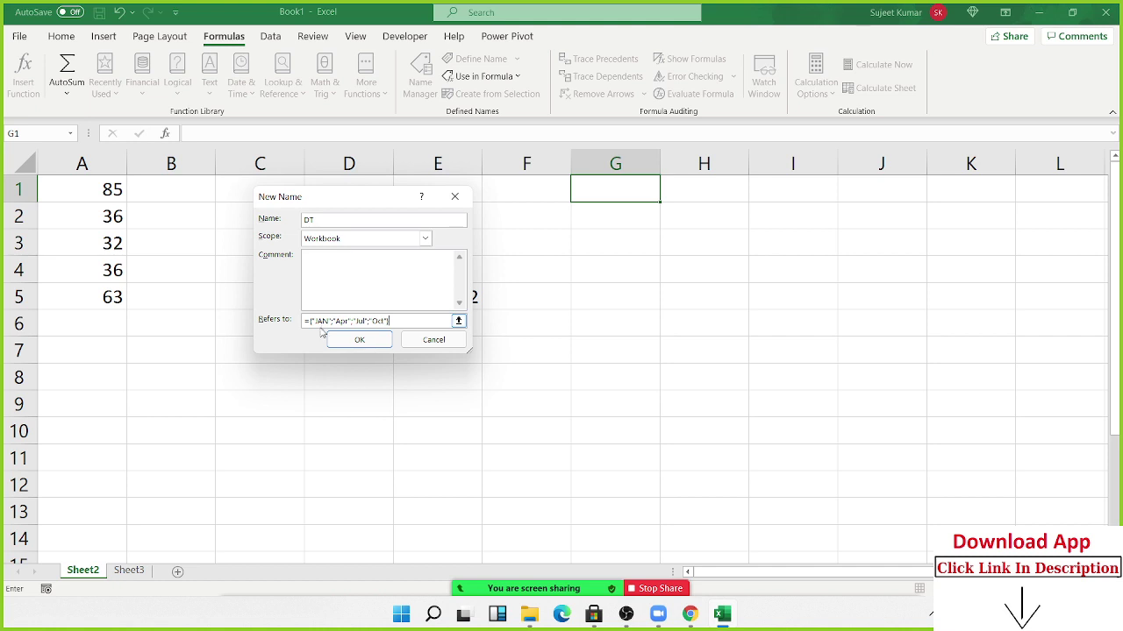
{"action": "key", "text": "super"}
Zoom Magnifier to 200% to check DT, save the name, then return to 100% and close Magnifier
{"action": "type", "text": "m"}
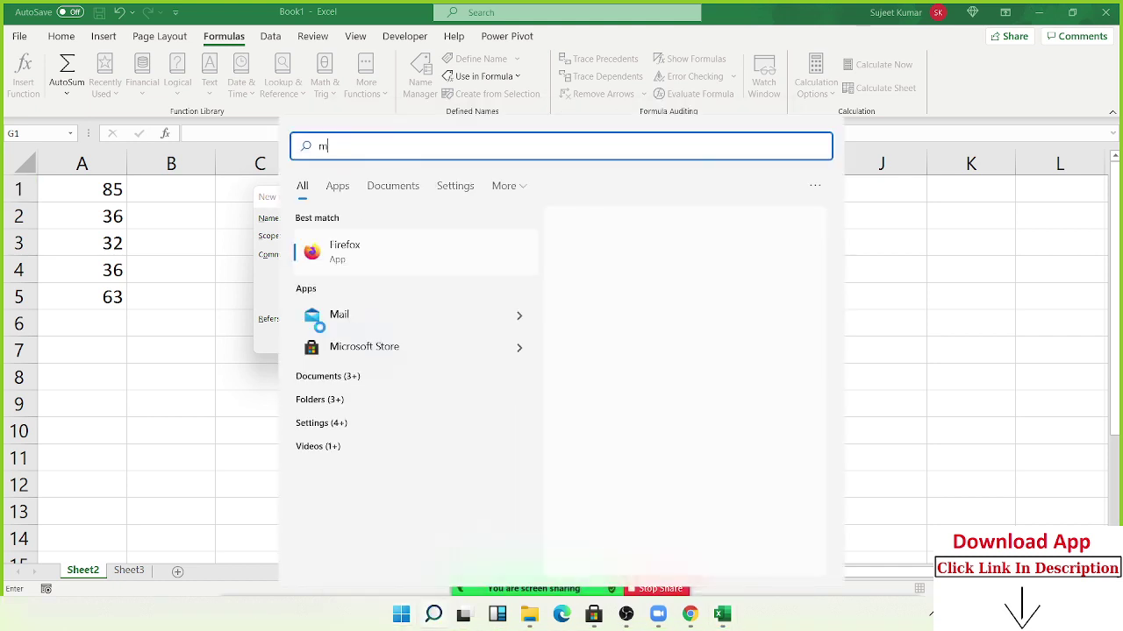
{"action": "type", "text": "agnifier"}
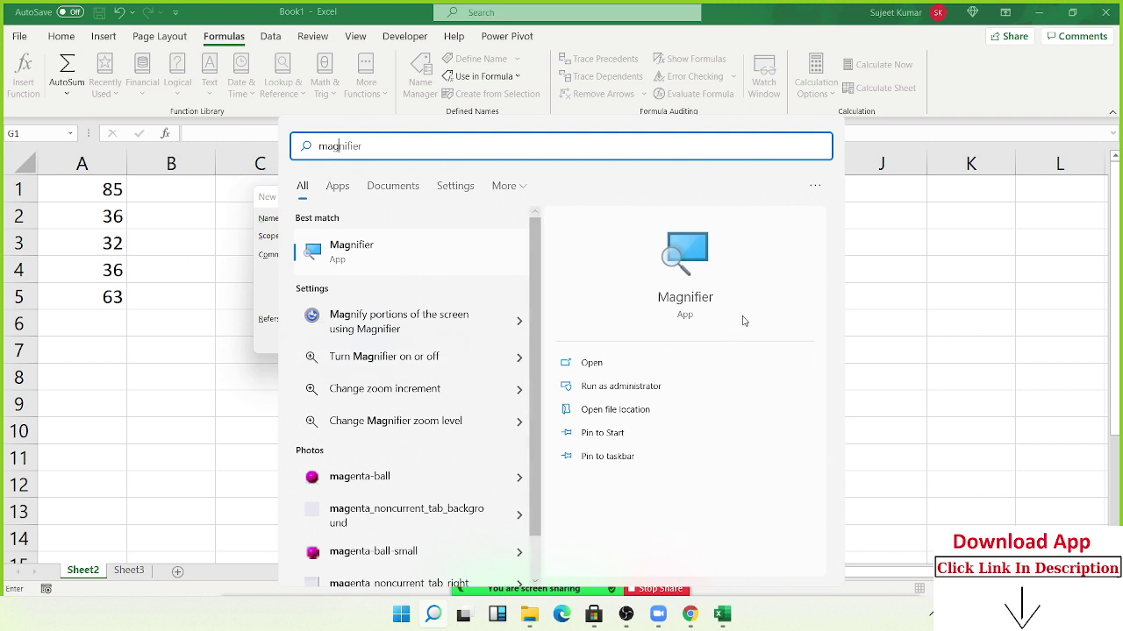
{"action": "key", "text": "Return"}
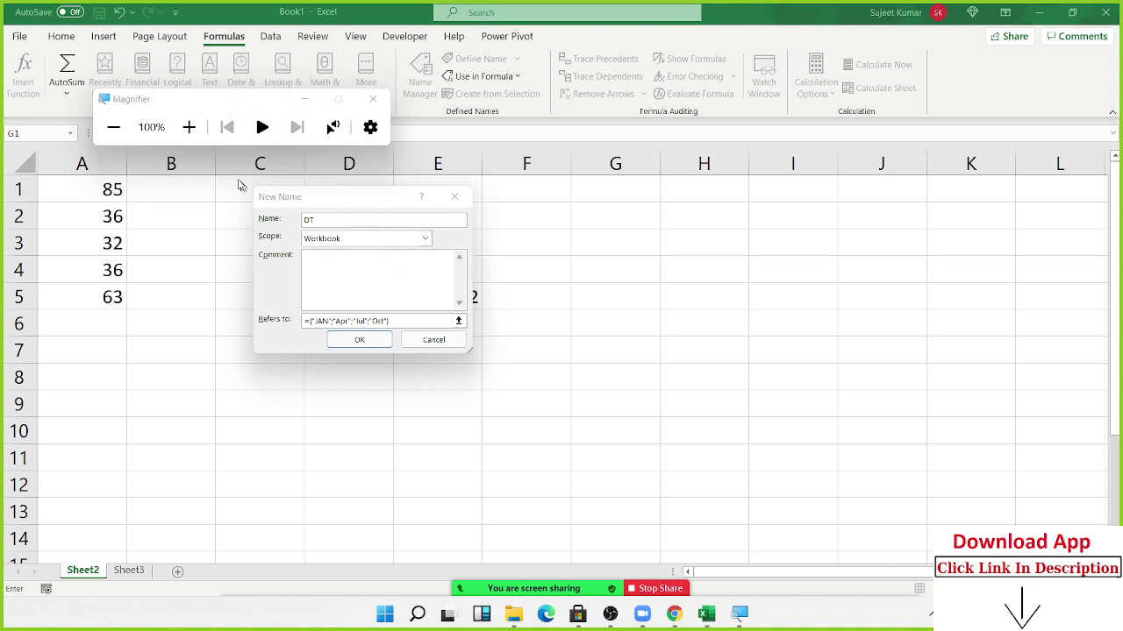
{"action": "left_click", "coordinate": [189, 127]}
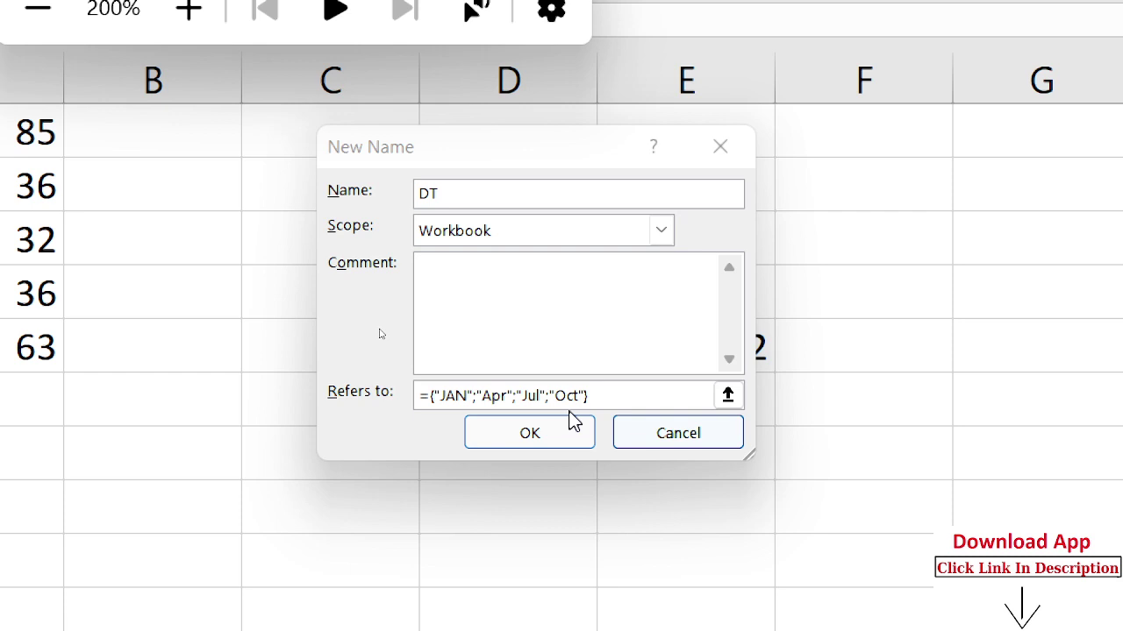
{"action": "left_click", "coordinate": [578, 443]}
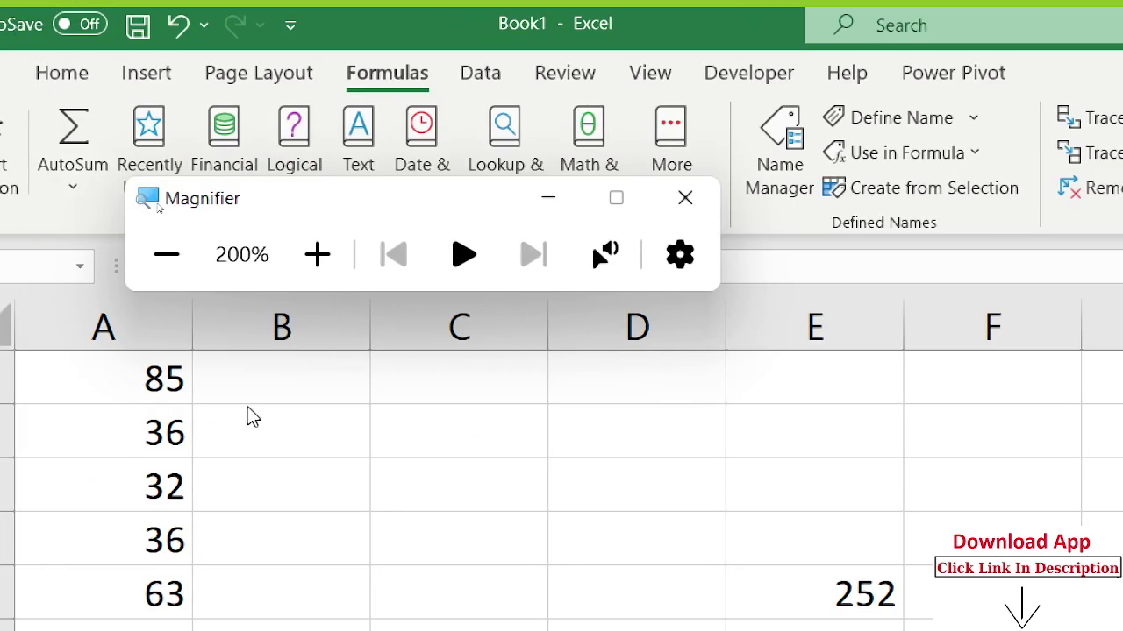
{"action": "left_click", "coordinate": [195, 273]}
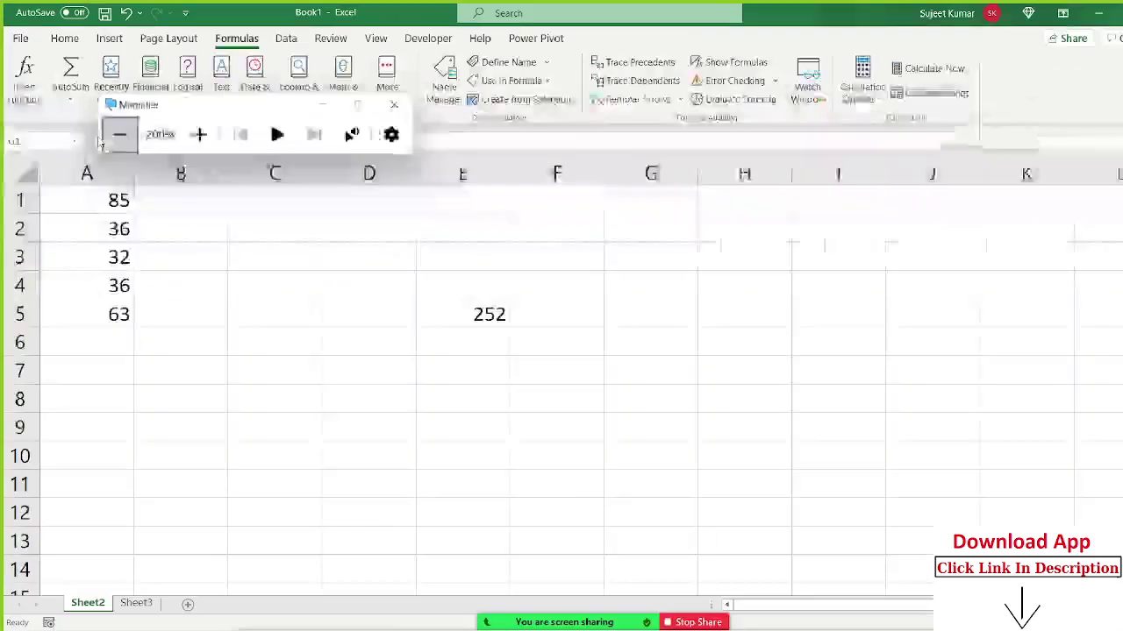
{"action": "left_click", "coordinate": [372, 98]}
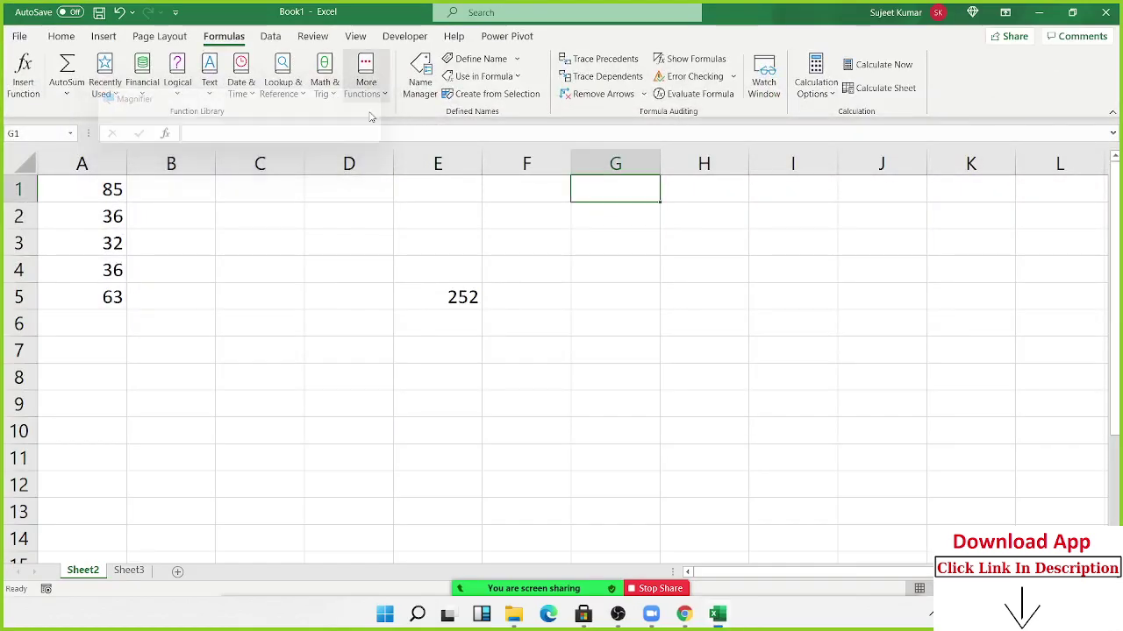
Put the heading Q in C1 and the index 1 in C2
{"action": "left_click", "coordinate": [348, 215]}
{"action": "left_click", "coordinate": [250, 218]}
{"action": "left_click", "coordinate": [232, 193]}
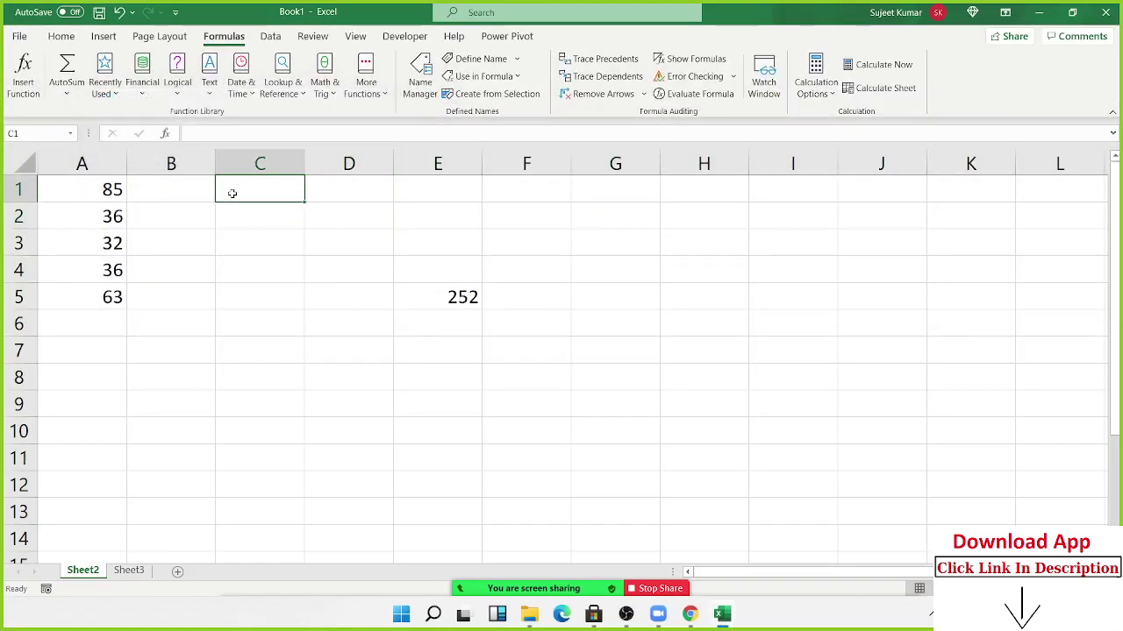
{"action": "type", "text": "Q"}
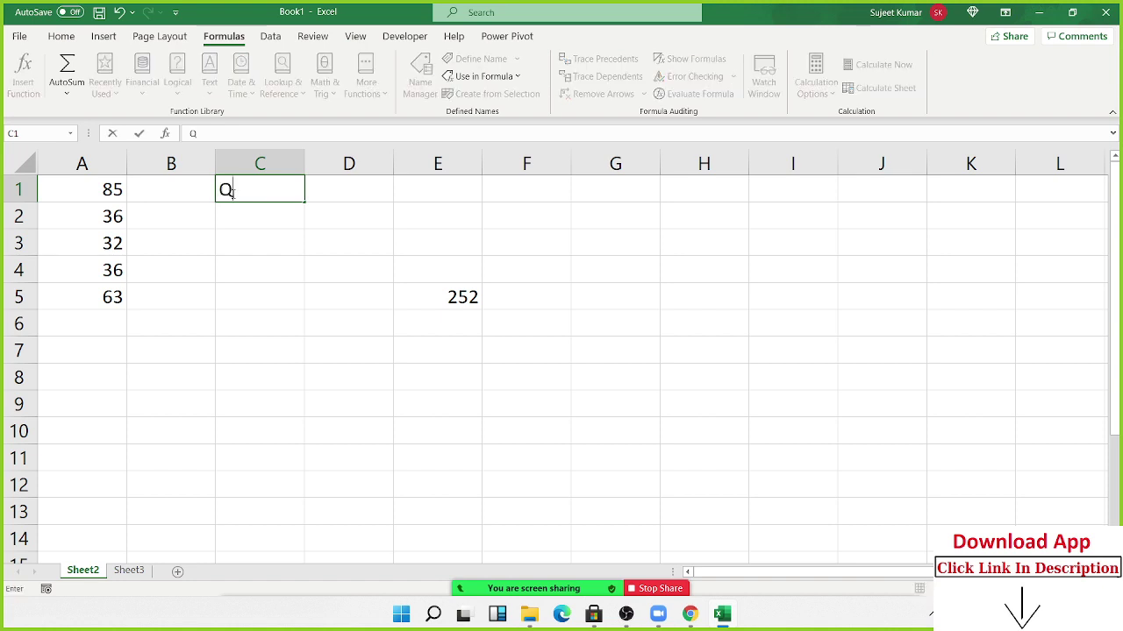
{"action": "key", "text": "Return"}
{"action": "type", "text": "1"}
{"action": "key", "text": "Return"}
Enter =CHOOSE(C2,DT) in D2, spilling JAN, Apr, Jul, Oct down D2:D5
{"action": "key", "text": "Up"}
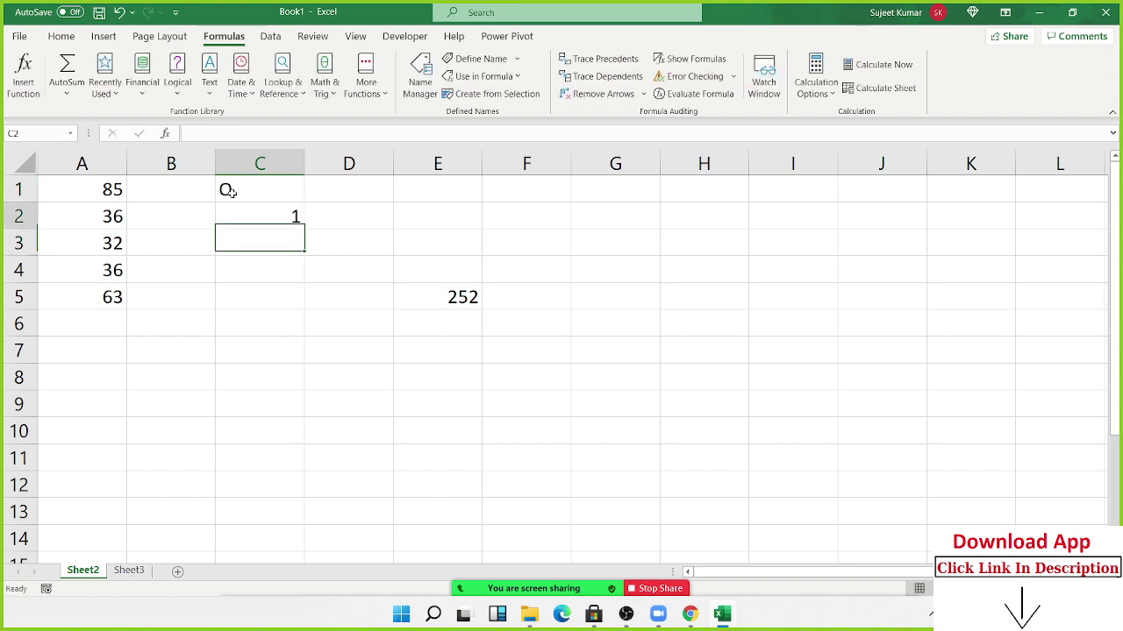
{"action": "key", "text": "Right"}
{"action": "type", "text": "=ch"}
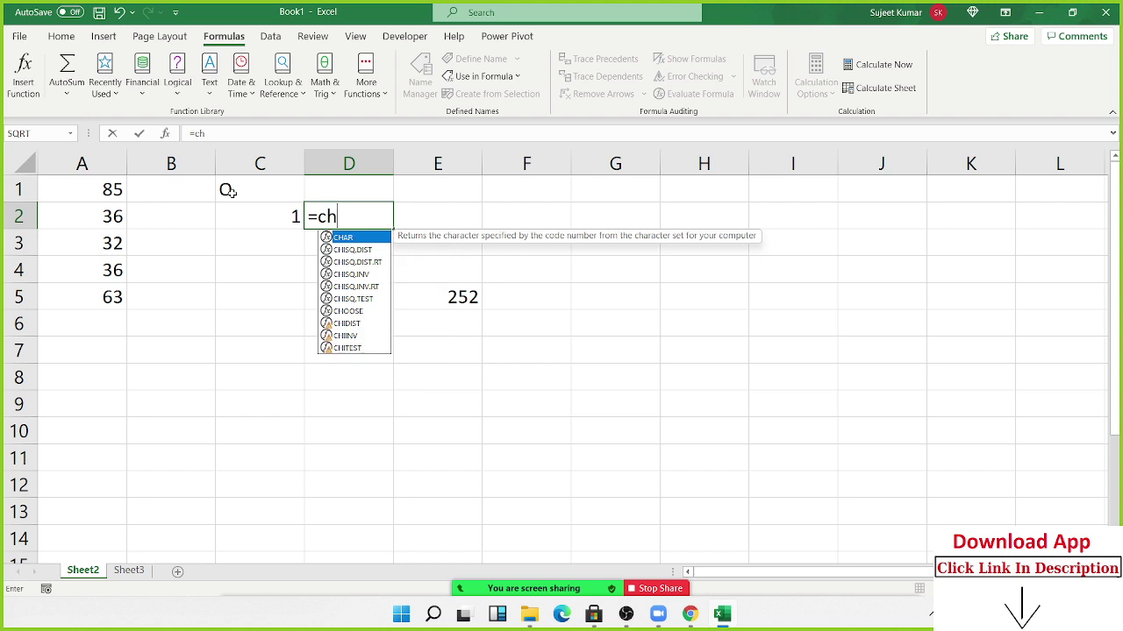
{"action": "type", "text": "oo"}
{"action": "key", "text": "Tab"}
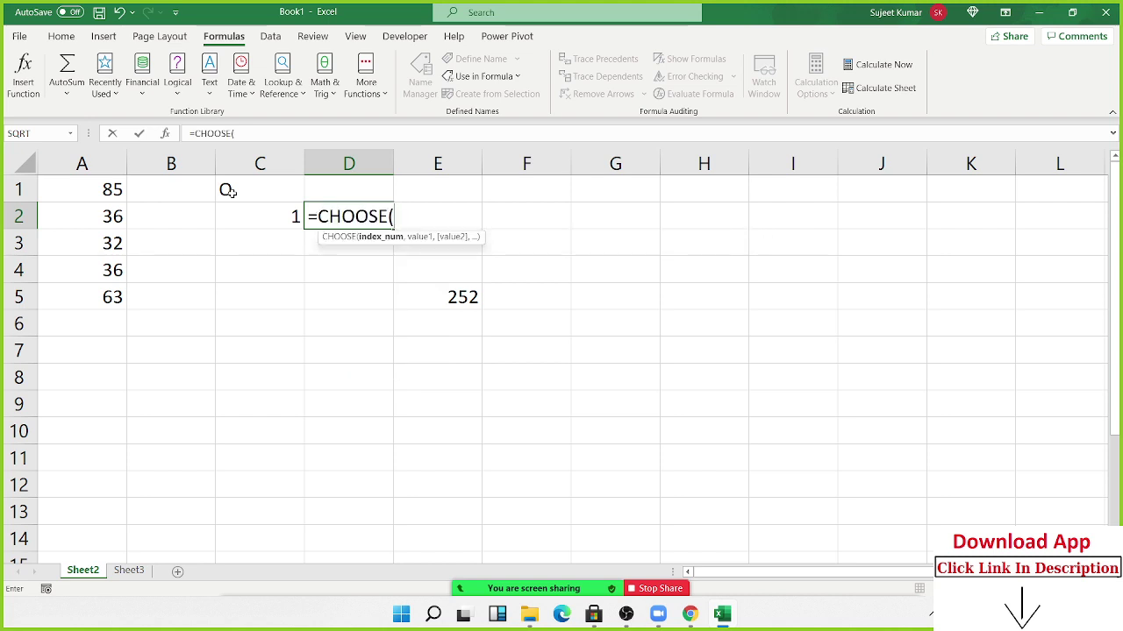
{"action": "key", "text": "Left"}
{"action": "type", "text": ","}
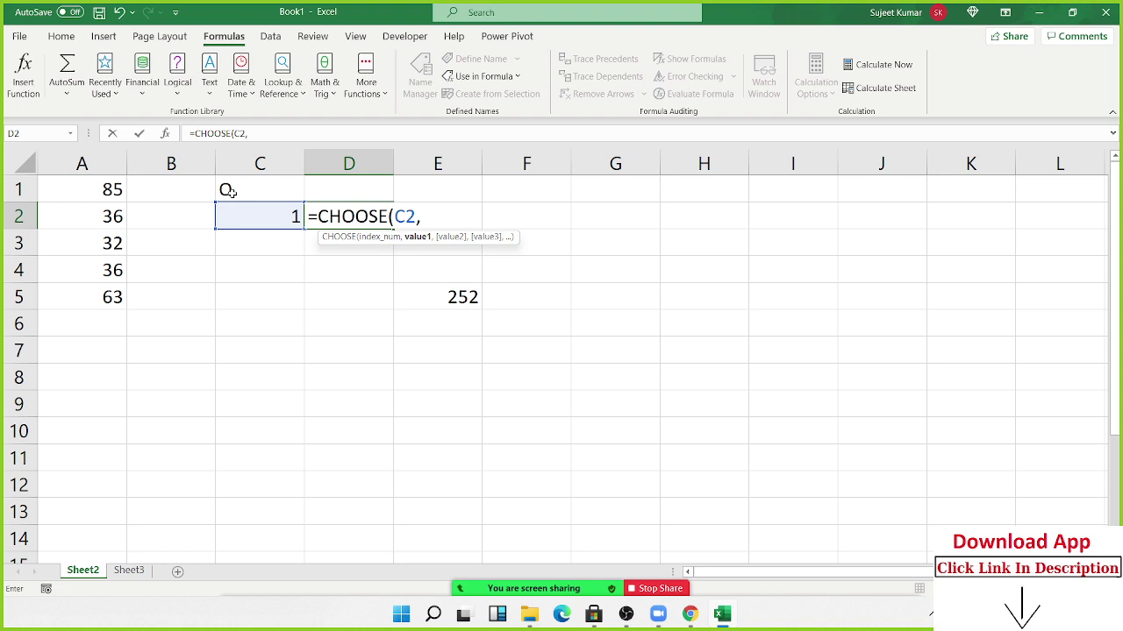
{"action": "type", "text": "dh"}
{"action": "key", "text": "BackSpace"}
{"action": "key", "text": "BackSpace"}
{"action": "type", "text": "a"}
{"action": "key", "text": "BackSpace"}
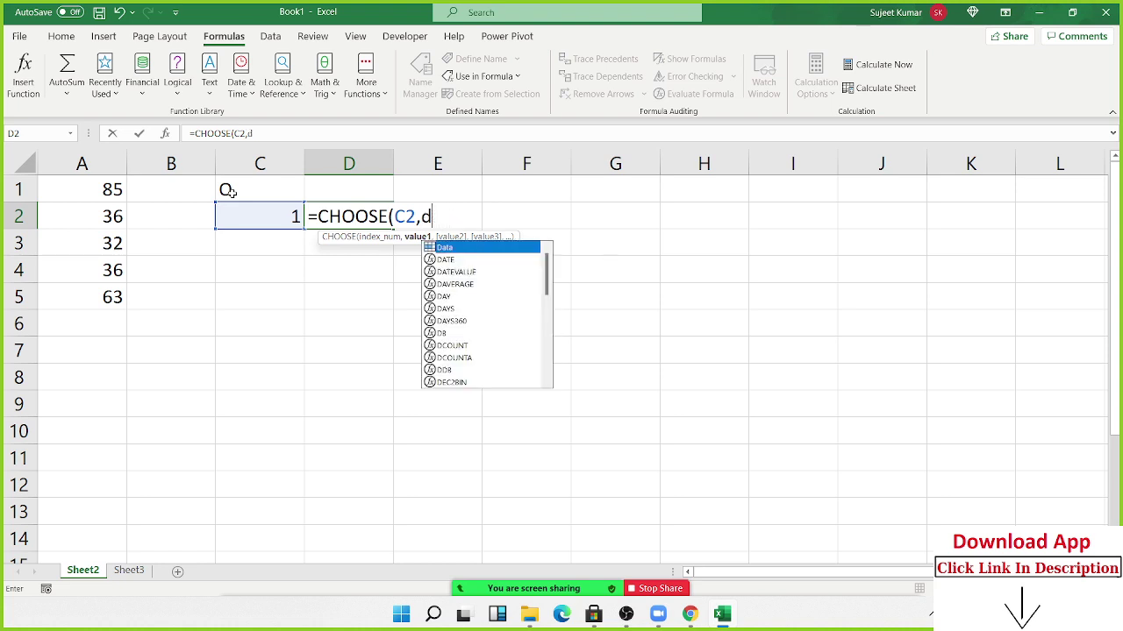
{"action": "type", "text": "t"}
{"action": "key", "text": "Tab"}
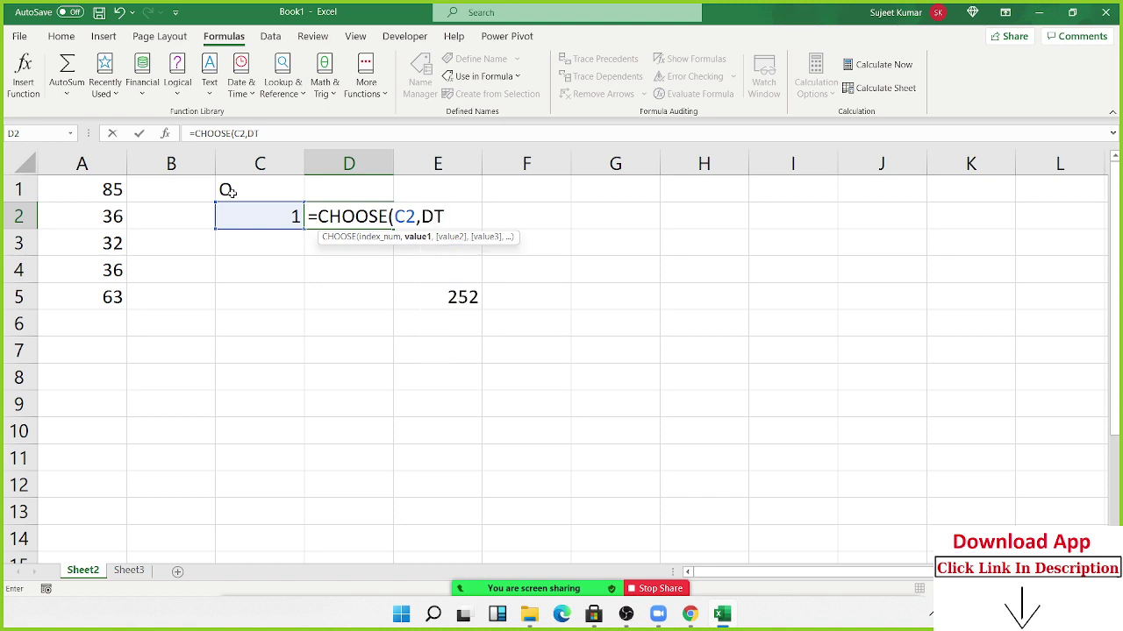
{"action": "type", "text": ")"}
{"action": "key", "text": "Return"}
{"action": "key", "text": "Up"}
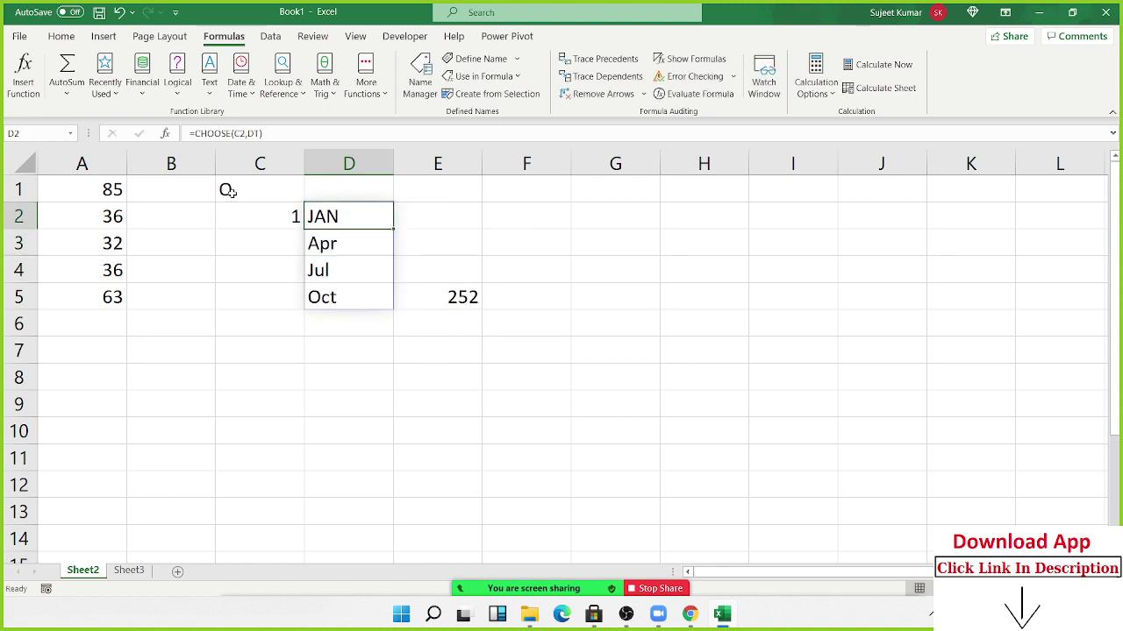
{"action": "double_click", "coordinate": [354, 213]}
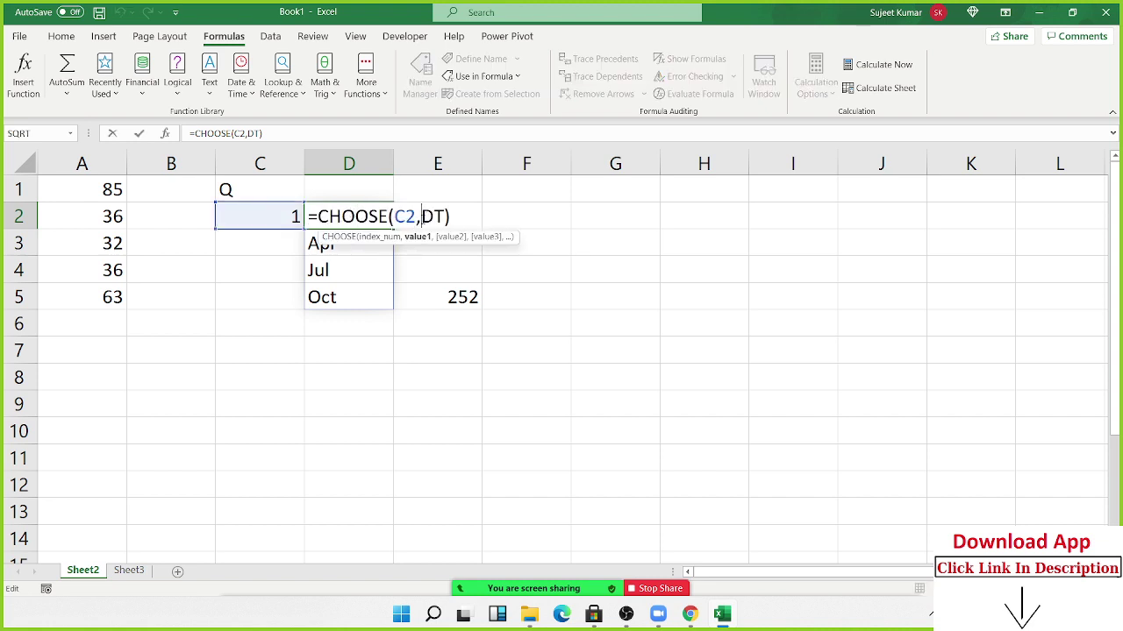
{"action": "key", "text": "Escape"}
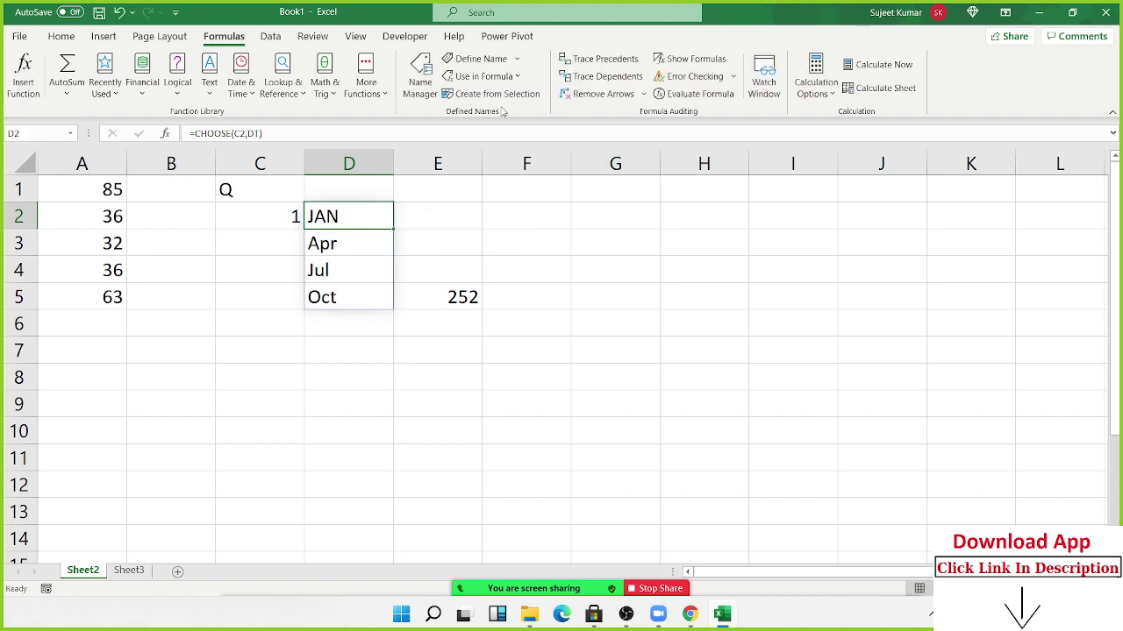
In Name Manager, change DT to {"JAN","Apr","Jul","Oct"} so D2 spills across D2:G2
{"action": "left_click", "coordinate": [420, 77]}
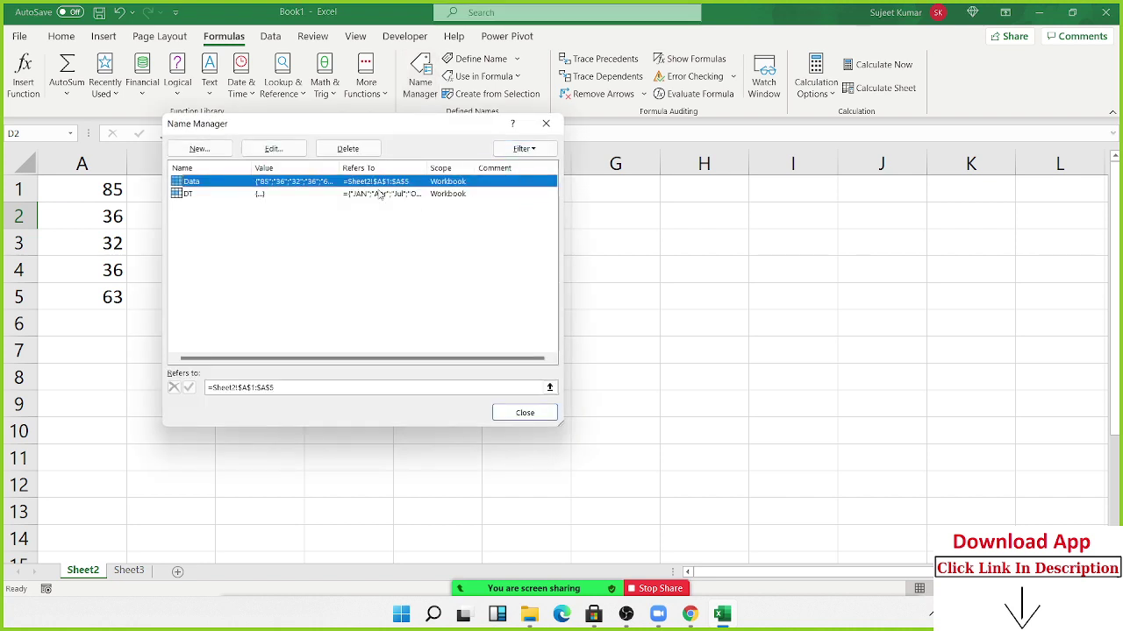
{"action": "left_click", "coordinate": [271, 192]}
{"action": "left_click", "coordinate": [234, 391]}
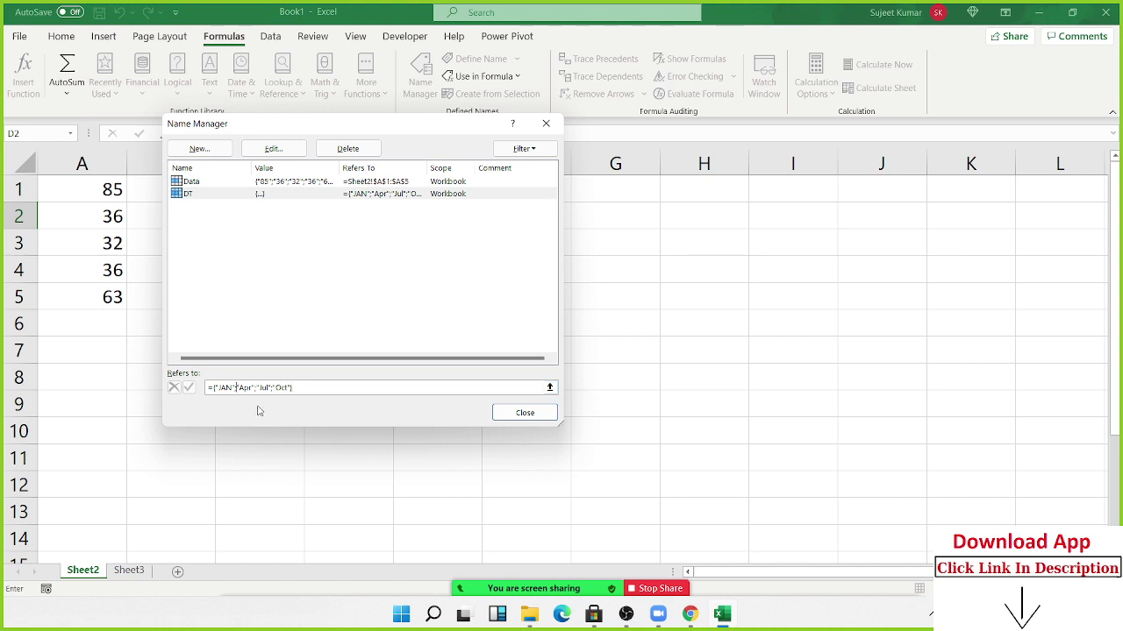
{"action": "key", "text": "BackSpace"}
{"action": "type", "text": ";"}
{"action": "key", "text": "BackSpace"}
{"action": "type", "text": ","}
{"action": "key", "text": "BackSpace"}
{"action": "type", "text": ","}
{"action": "left_click", "coordinate": [188, 387]}
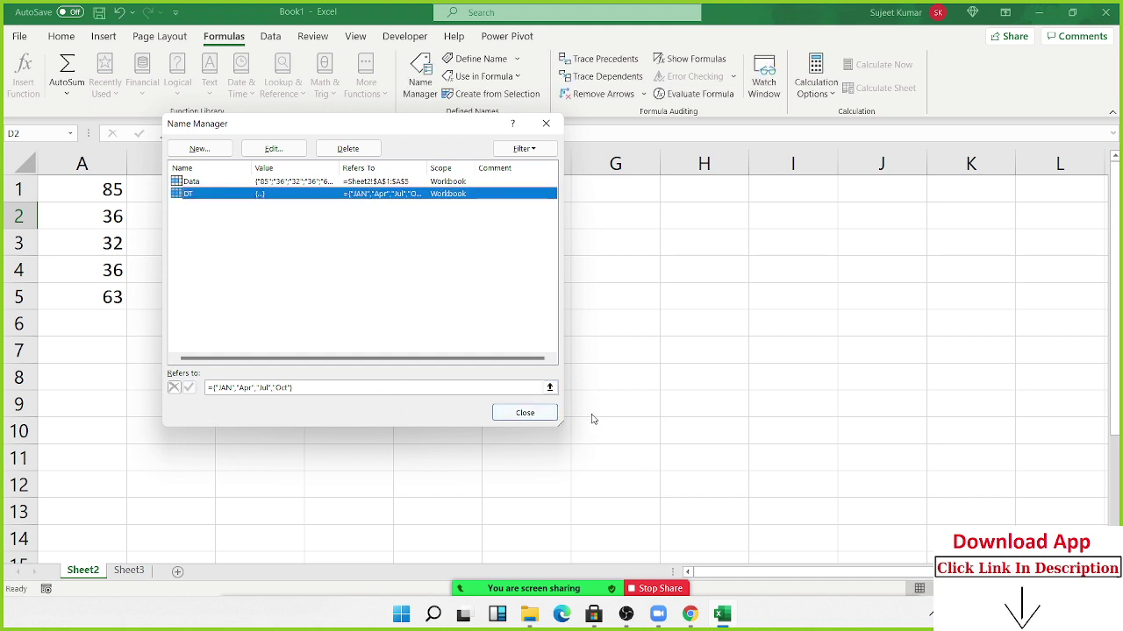
{"action": "left_click", "coordinate": [544, 414]}
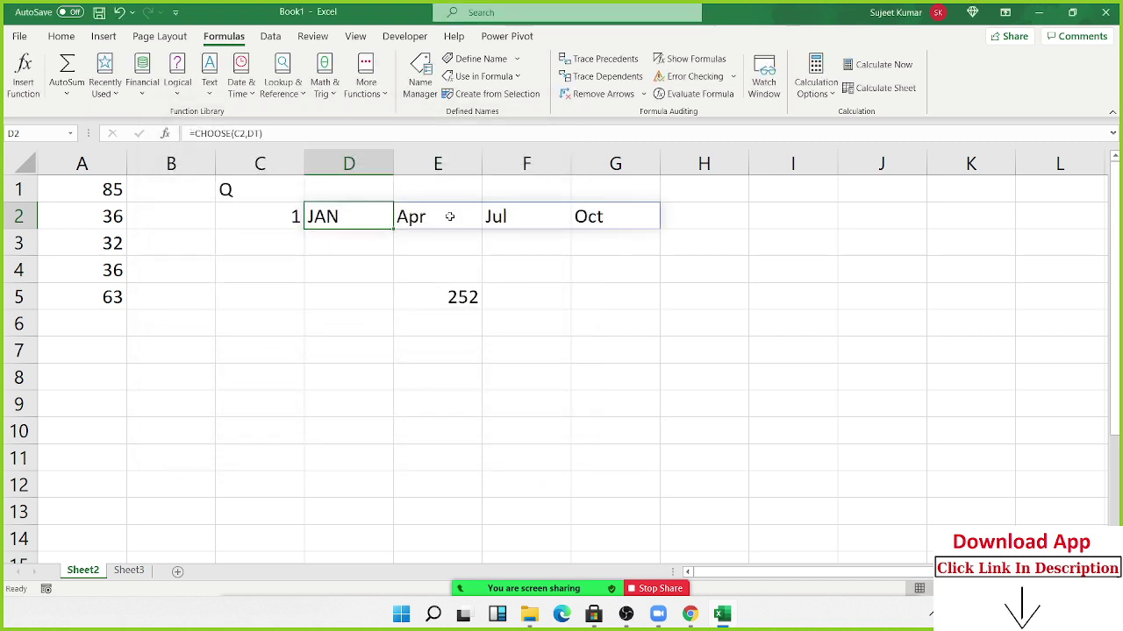
Clear the JAN–Oct spill from D2:G2
{"action": "left_click", "coordinate": [319, 259]}
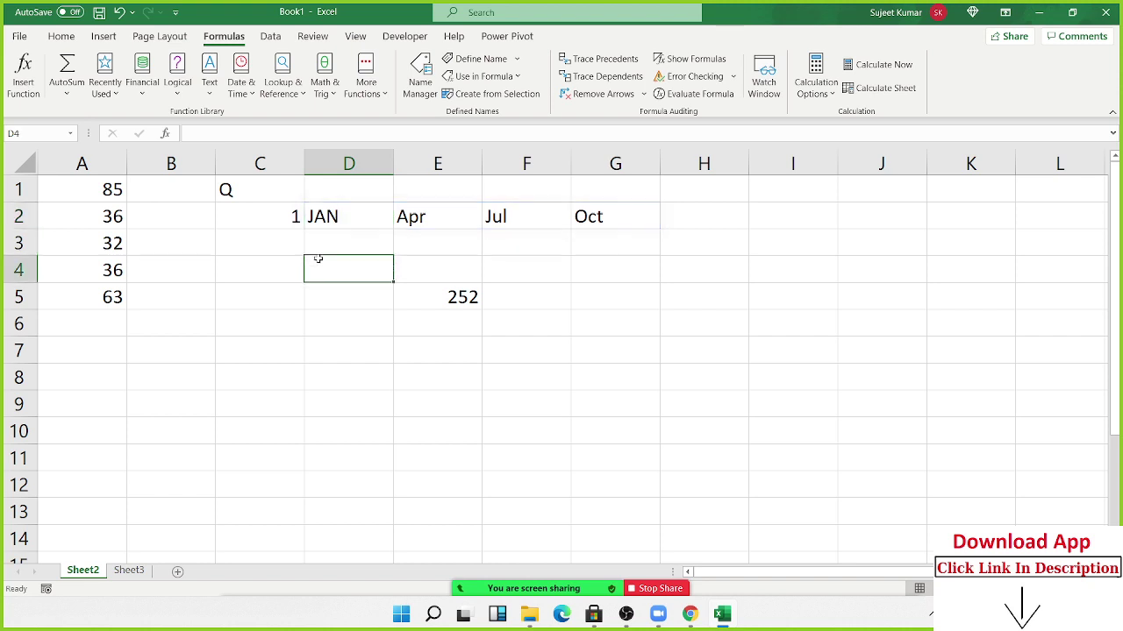
{"action": "left_click_drag", "start_coordinate": [323, 216], "coordinate": [609, 220]}
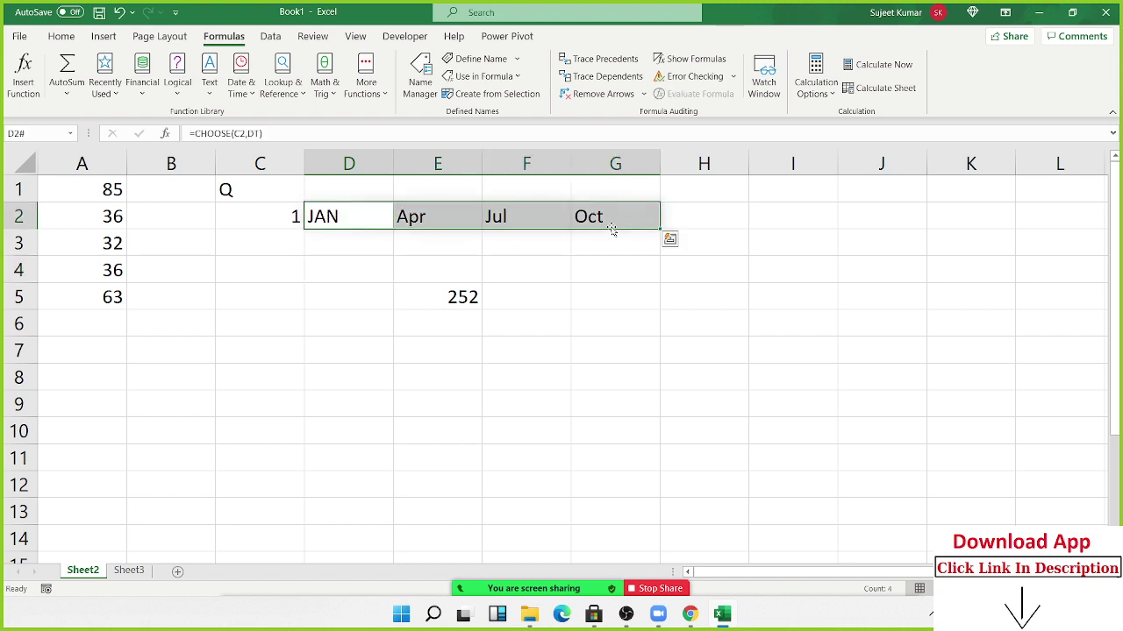
{"action": "key", "text": "Delete"}
Clear the Q heading, index 1 and 252 total, leaving only A1:A5
{"action": "key", "text": "Left"}
{"action": "key", "text": "Up"}
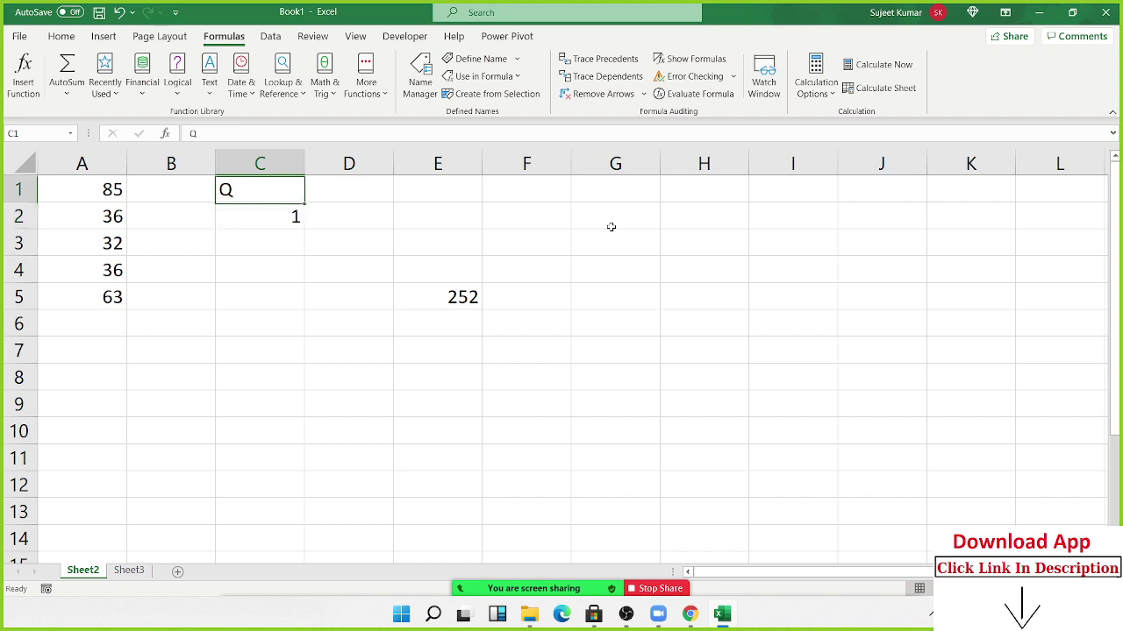
{"action": "key", "text": "shift+Down"}
{"action": "key", "text": "shift+Right"}
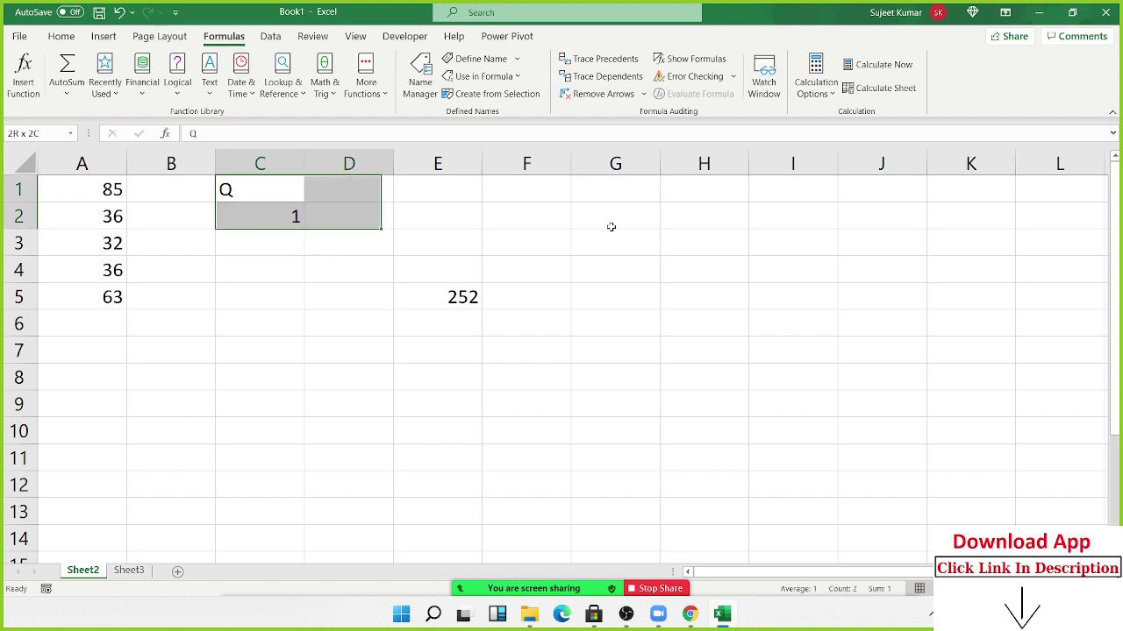
{"action": "key", "text": "shift+Right"}
{"action": "key", "text": "shift+Down"}
{"action": "key", "text": "shift+Down"}
{"action": "key", "text": "shift+Down"}
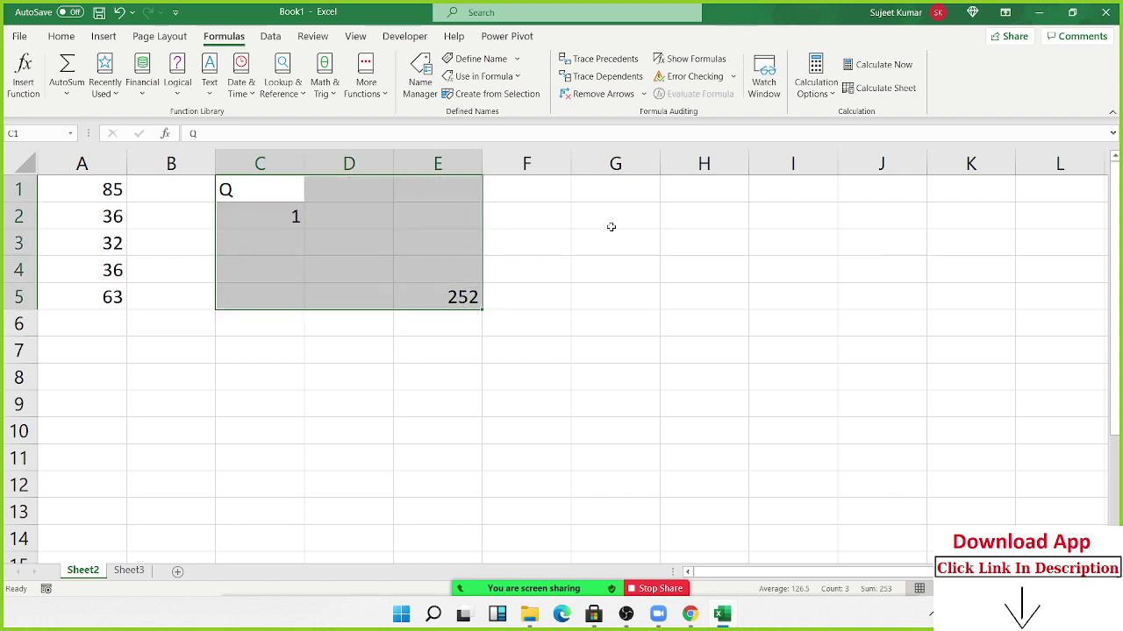
{"action": "key", "text": "Delete"}
{"action": "key", "text": "Up"}
{"action": "key", "text": "Left"}
{"action": "key", "text": "Left"}
{"action": "key", "text": "Right"}
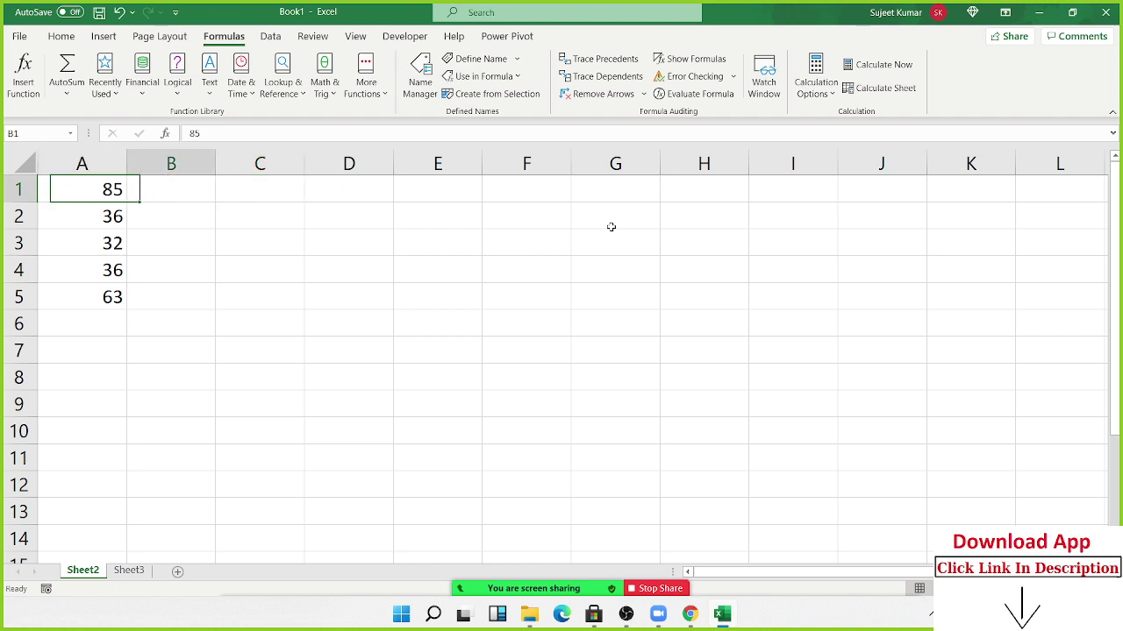
{"action": "key", "text": "Right"}
{"action": "key", "text": "Right"}
{"action": "key", "text": "Right"}
{"action": "key", "text": "Right"}
{"action": "key", "text": "Right"}
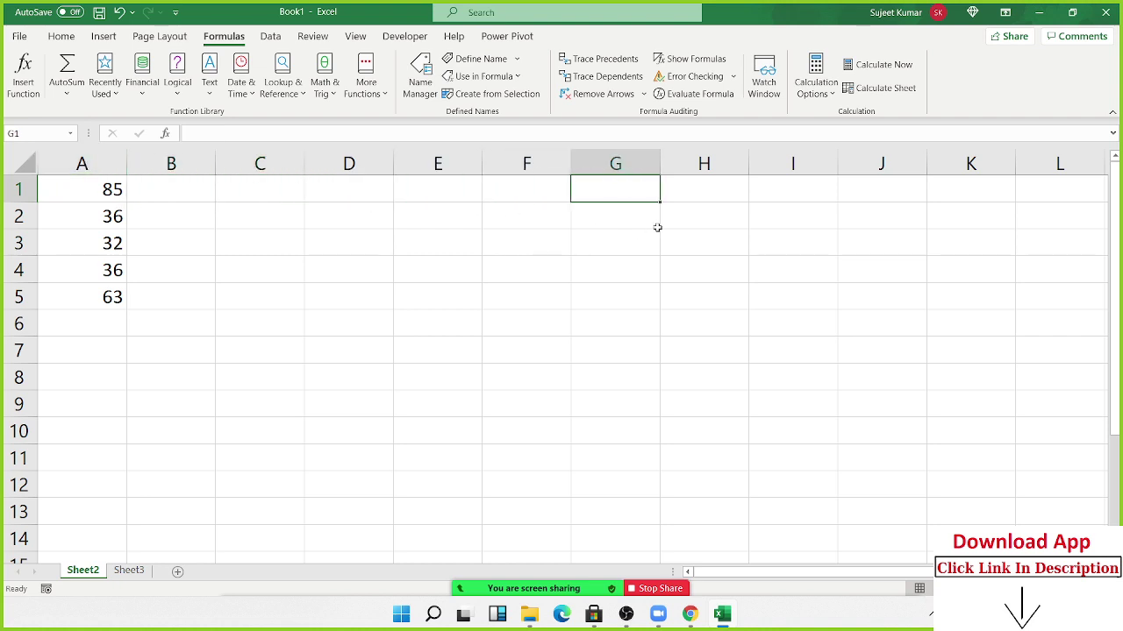
Review the defined names Data and DT in Name Manager
{"action": "left_click", "coordinate": [418, 98]}
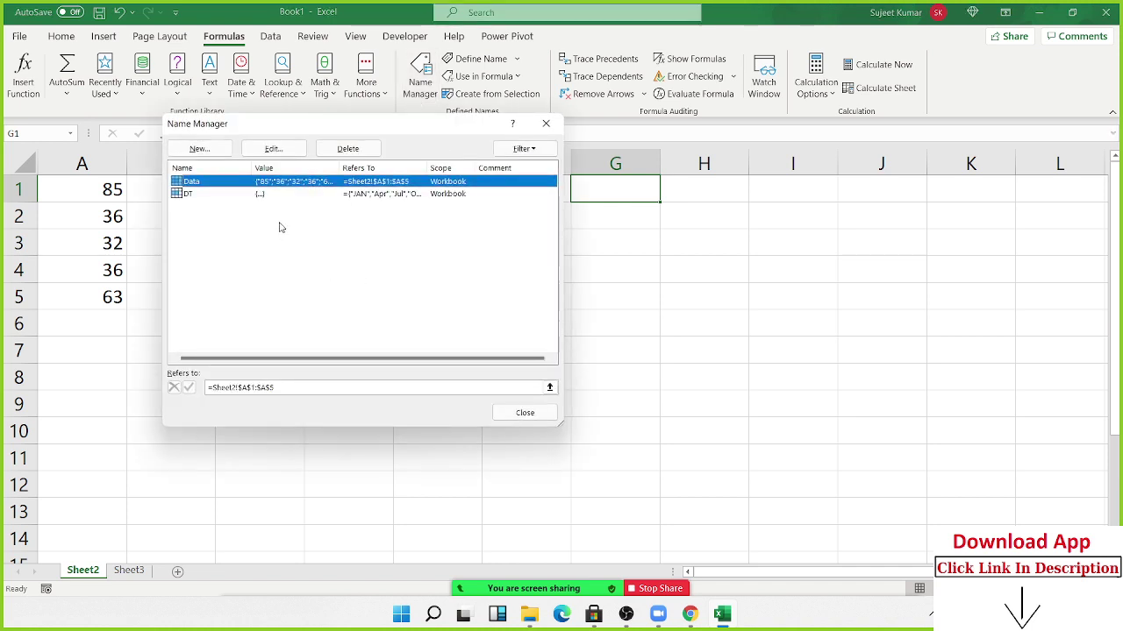
{"action": "left_click", "coordinate": [284, 195]}
{"action": "key", "text": "Escape"}
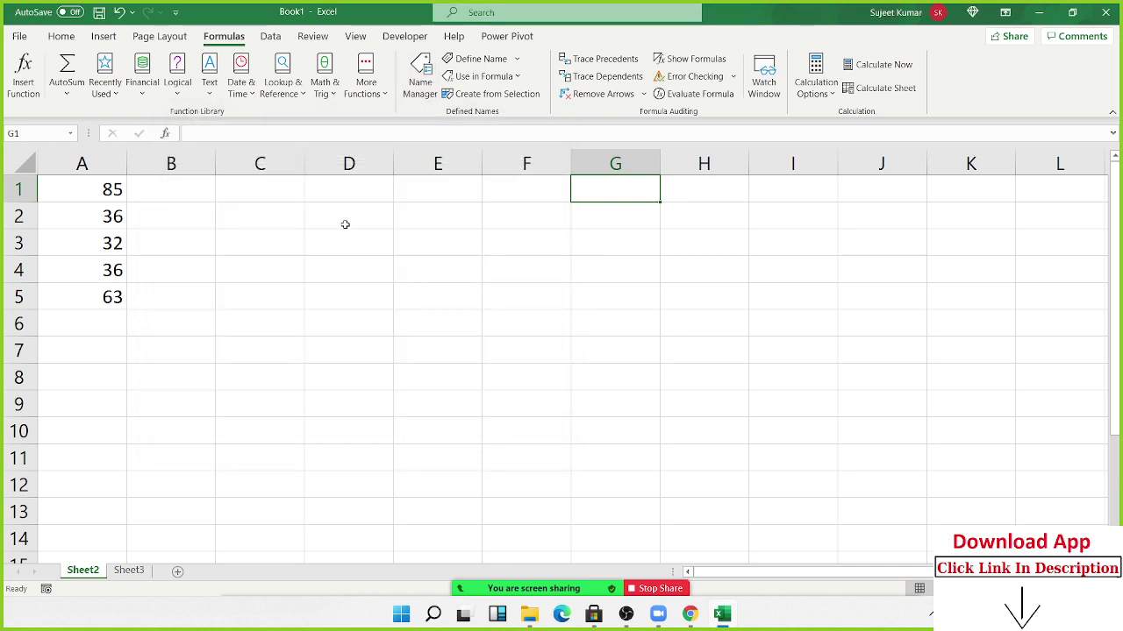
Enter the band labels 0=40, 41-80, 81-100 and >100 in D2:D5
{"action": "left_click", "coordinate": [345, 225]}
{"action": "type", "text": "0"}
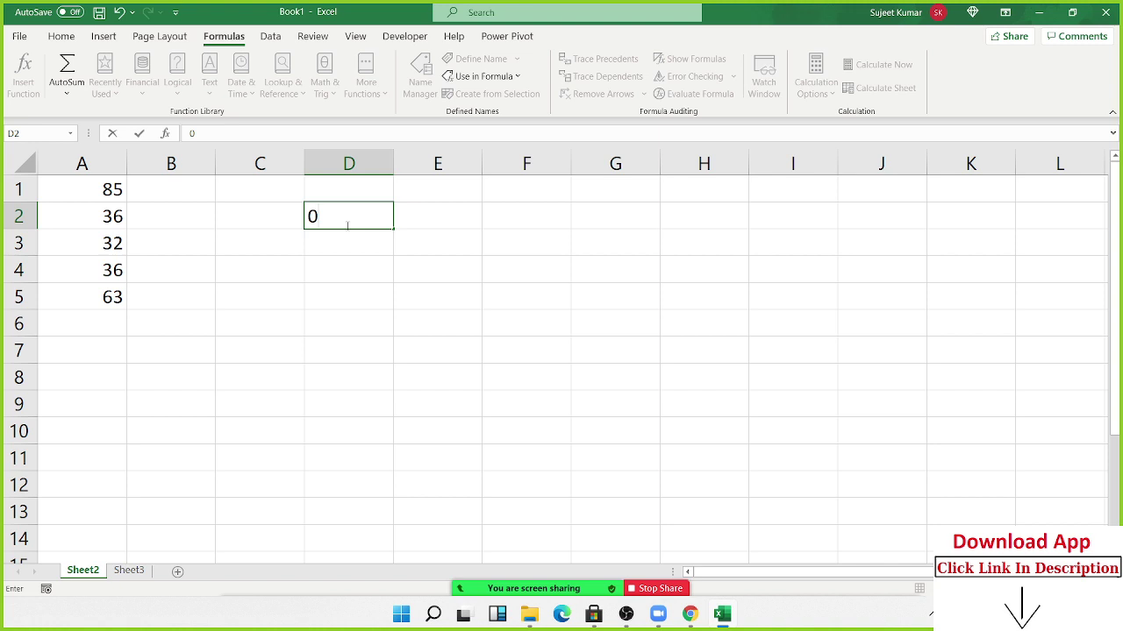
{"action": "type", "text": "=40"}
{"action": "key", "text": "Return"}
{"action": "type", "text": "41-"}
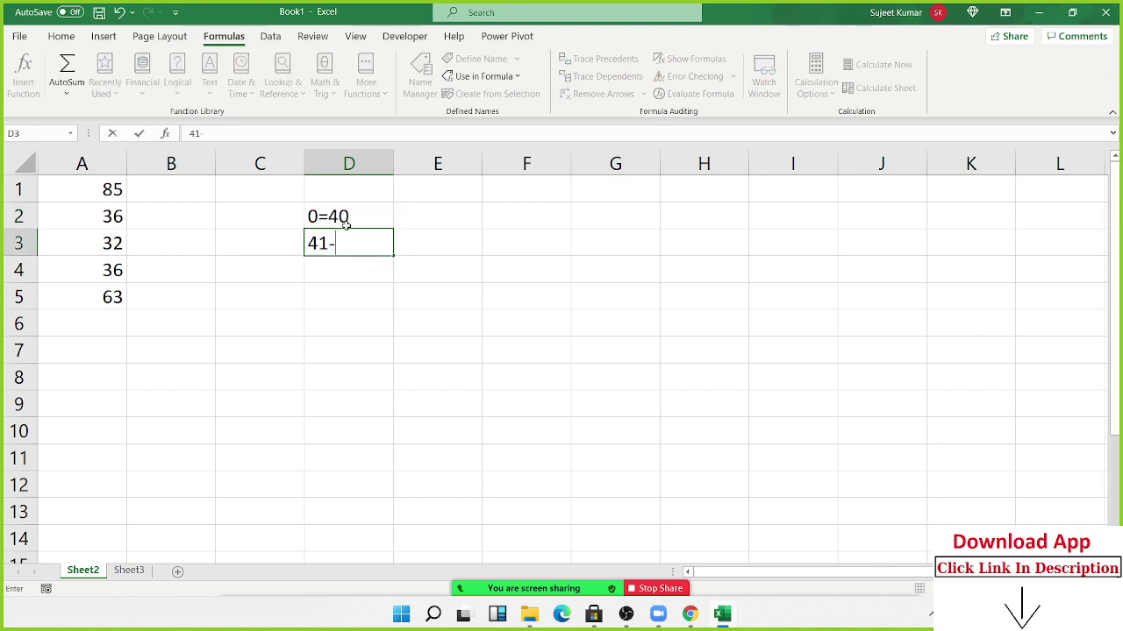
{"action": "type", "text": "80"}
{"action": "key", "text": "Return"}
{"action": "type", "text": "81"}
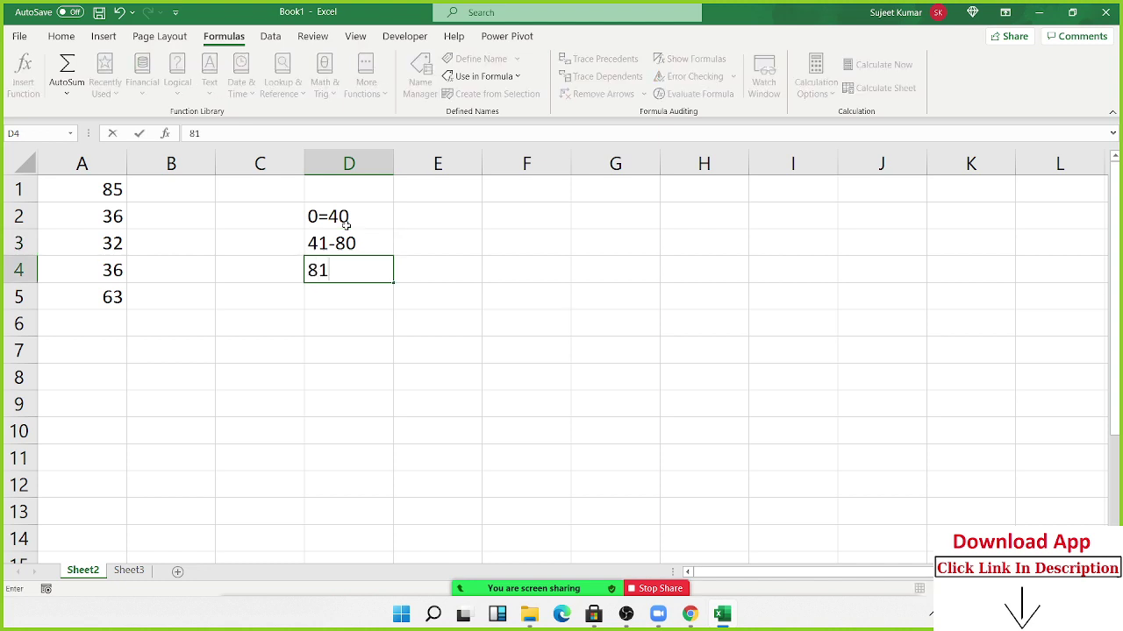
{"action": "type", "text": "-100"}
{"action": "key", "text": "Return"}
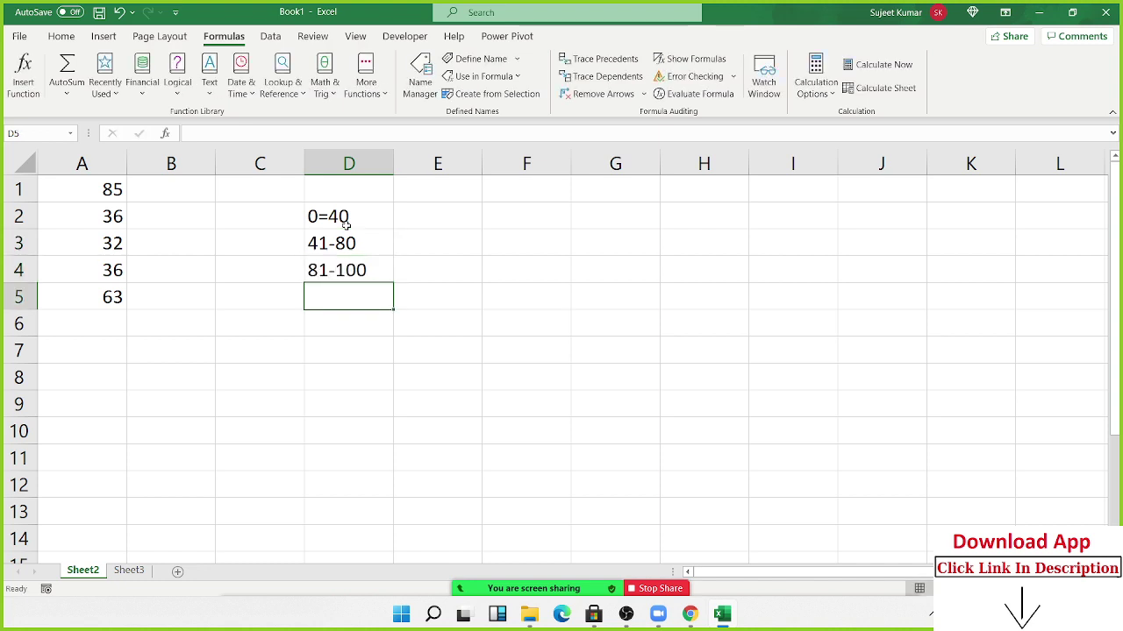
{"action": "type", "text": ">100"}
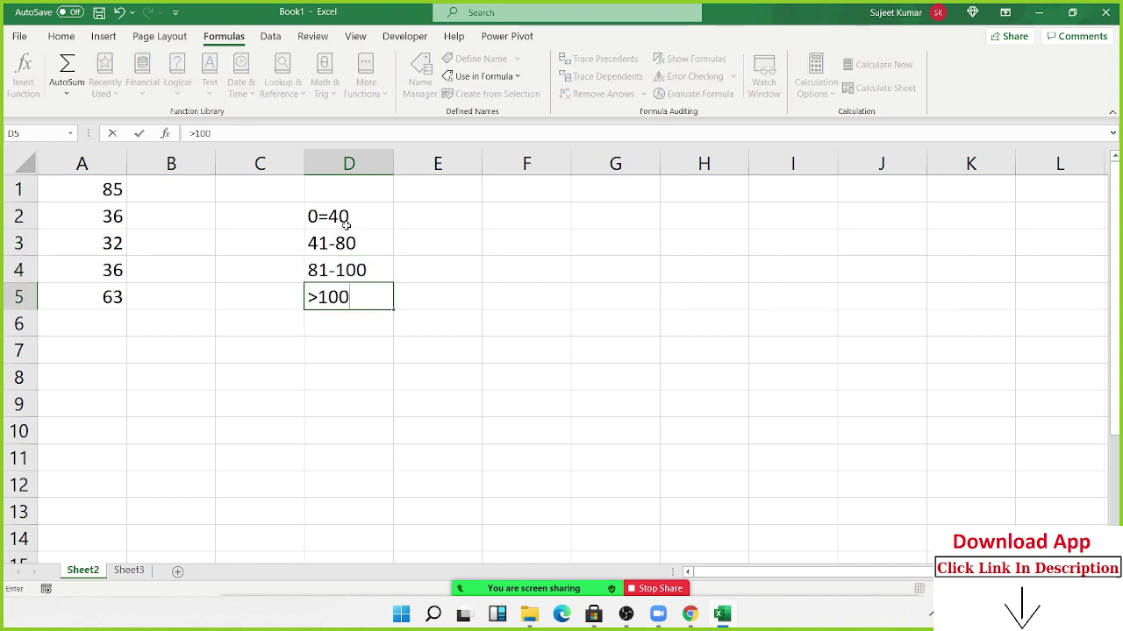
{"action": "left_click", "coordinate": [346, 225]}
{"action": "key", "text": "ctrl+Home"}
{"action": "key", "text": "Right"}
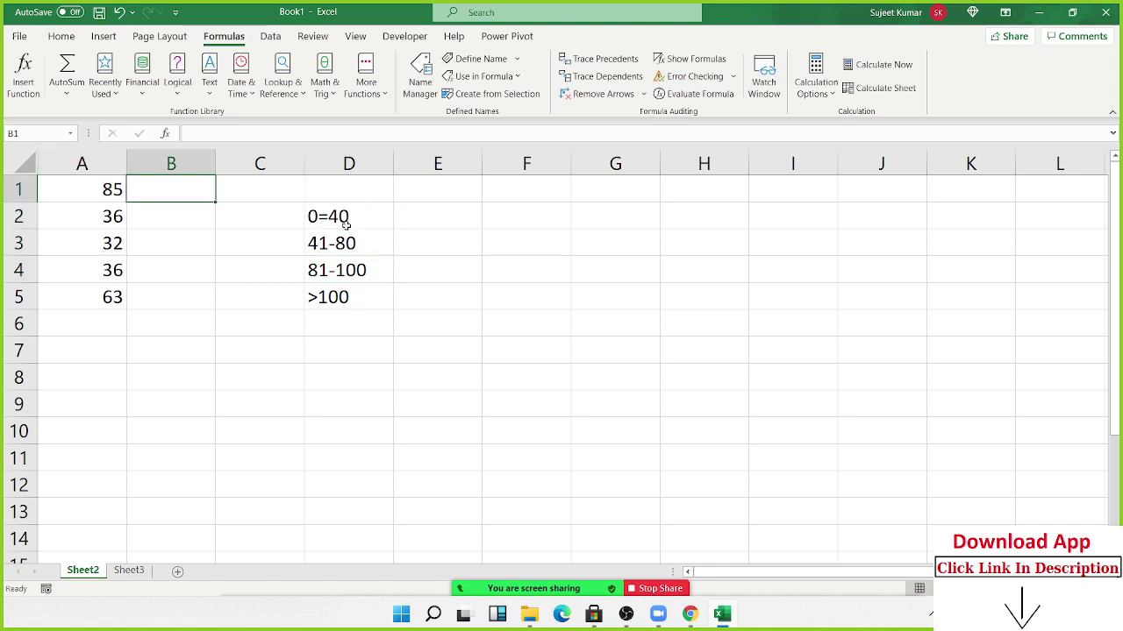
Abandon the partly typed =VLOOKUP(A1, formula in B1 and move to cell D7
{"action": "type", "text": "="}
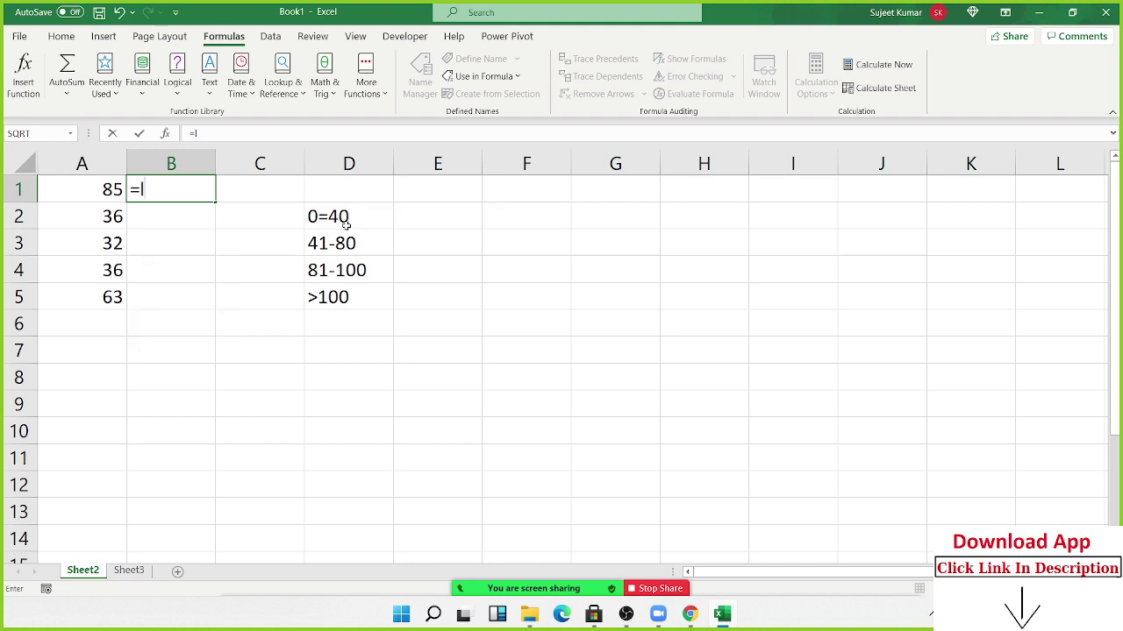
{"action": "type", "text": "vl"}
{"action": "key", "text": "Tab"}
{"action": "key", "text": "Left"}
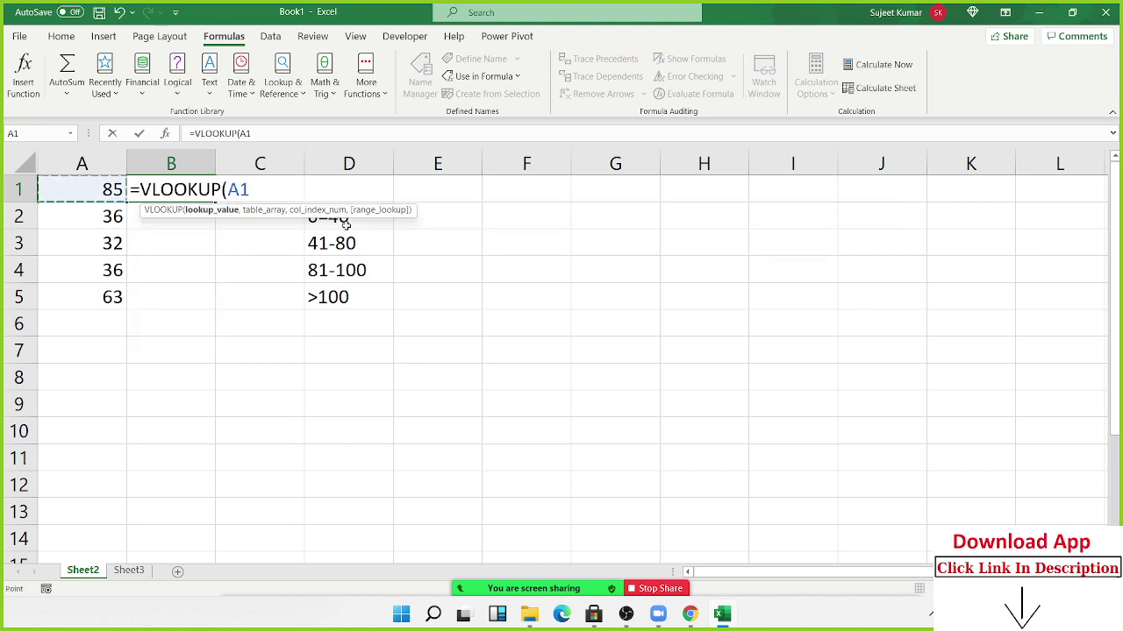
{"action": "type", "text": ","}
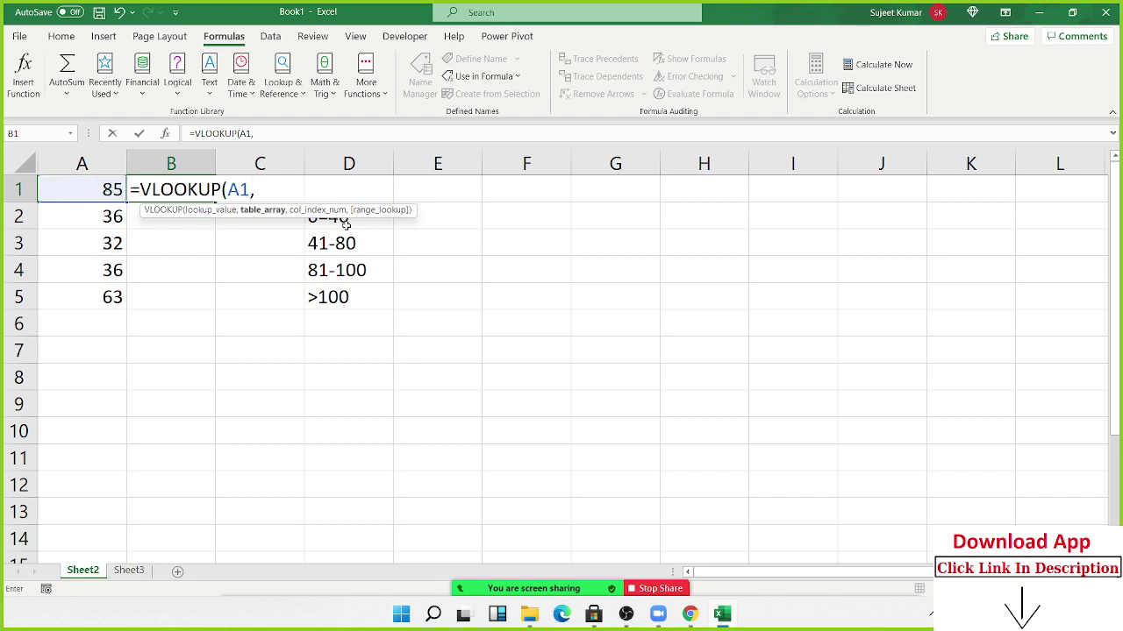
{"action": "key", "text": "Escape"}
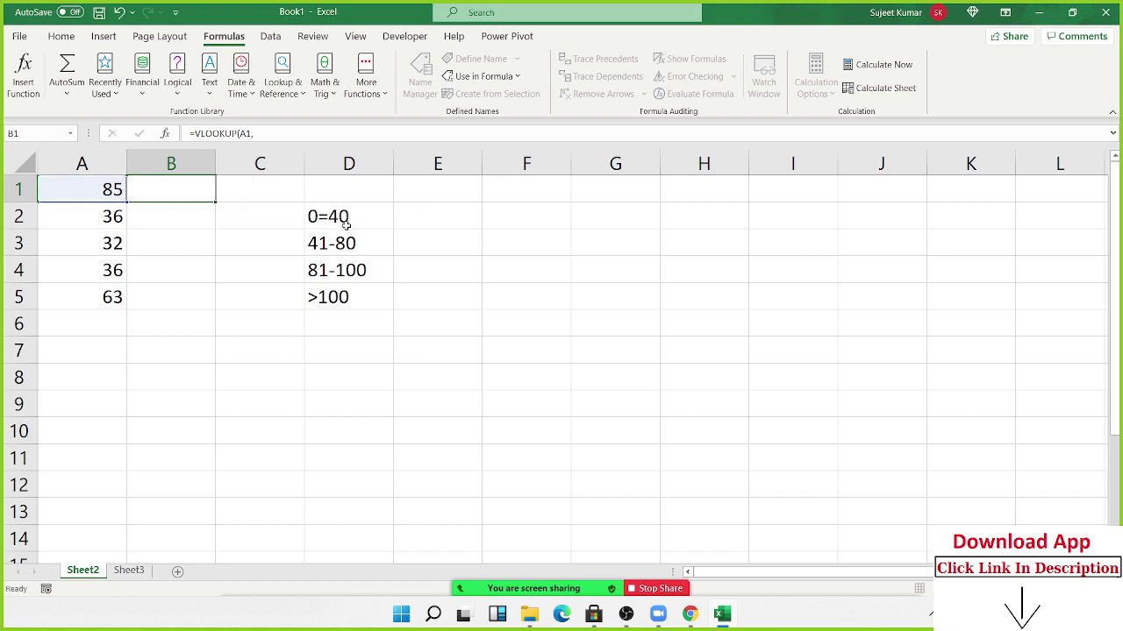
{"action": "key", "text": "Down"}
{"action": "key", "text": "Down"}
{"action": "key", "text": "Down"}
{"action": "key", "text": "Down"}
{"action": "key", "text": "Down"}
{"action": "key", "text": "Right"}
{"action": "key", "text": "Right"}
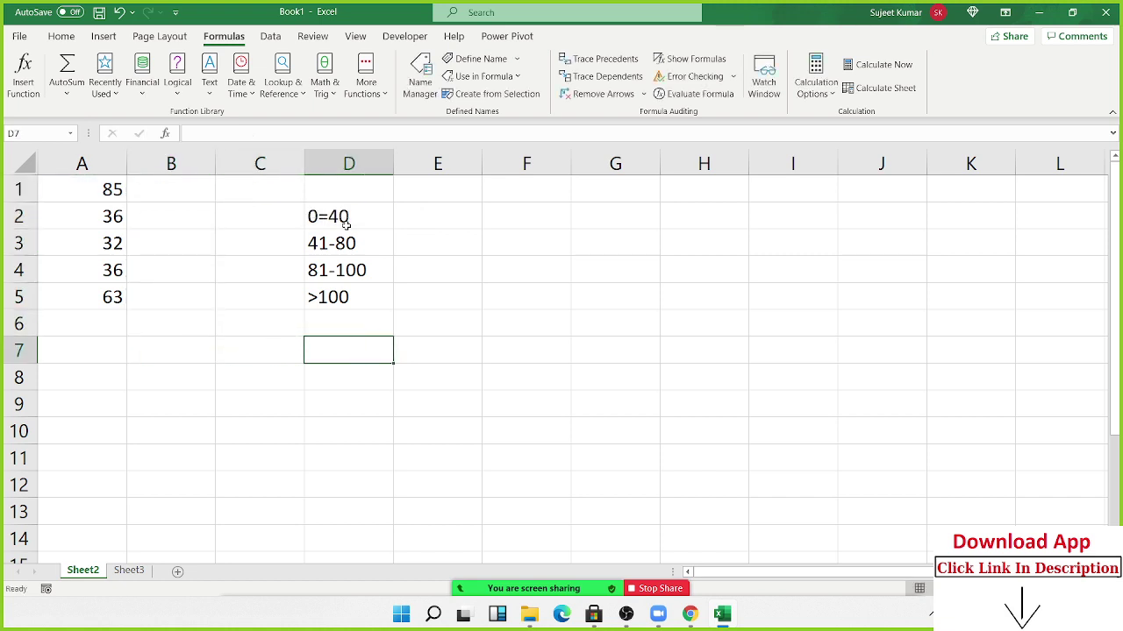
Enter the lower bounds 0, 41, 81 and 101 in D7:D10
{"action": "type", "text": "0"}
{"action": "key", "text": "Return"}
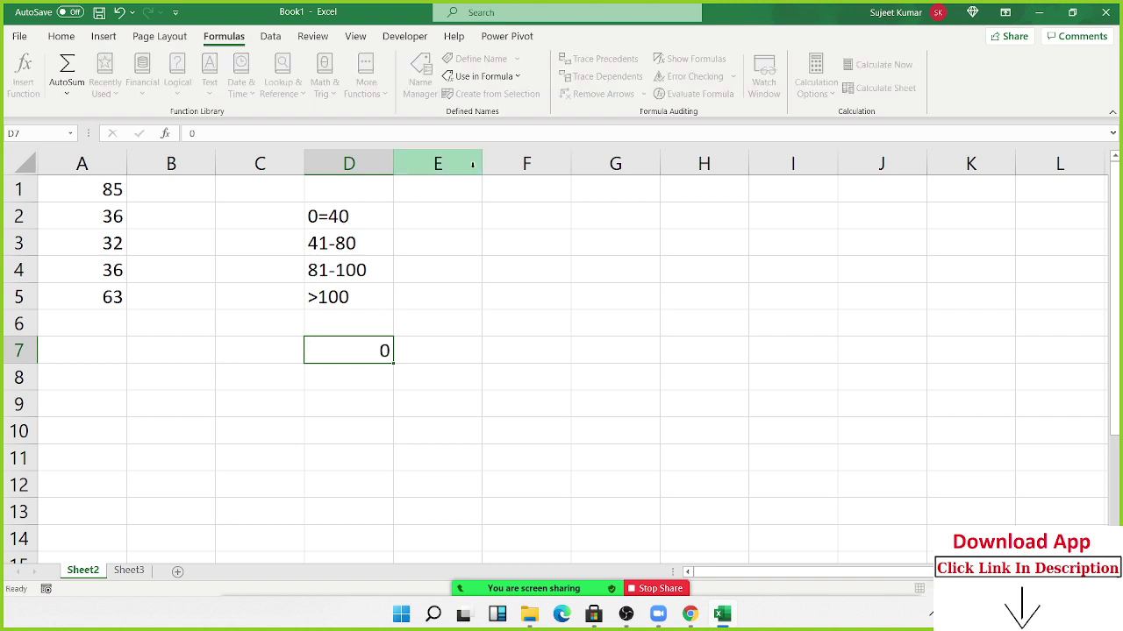
{"action": "type", "text": "41"}
{"action": "key", "text": "Return"}
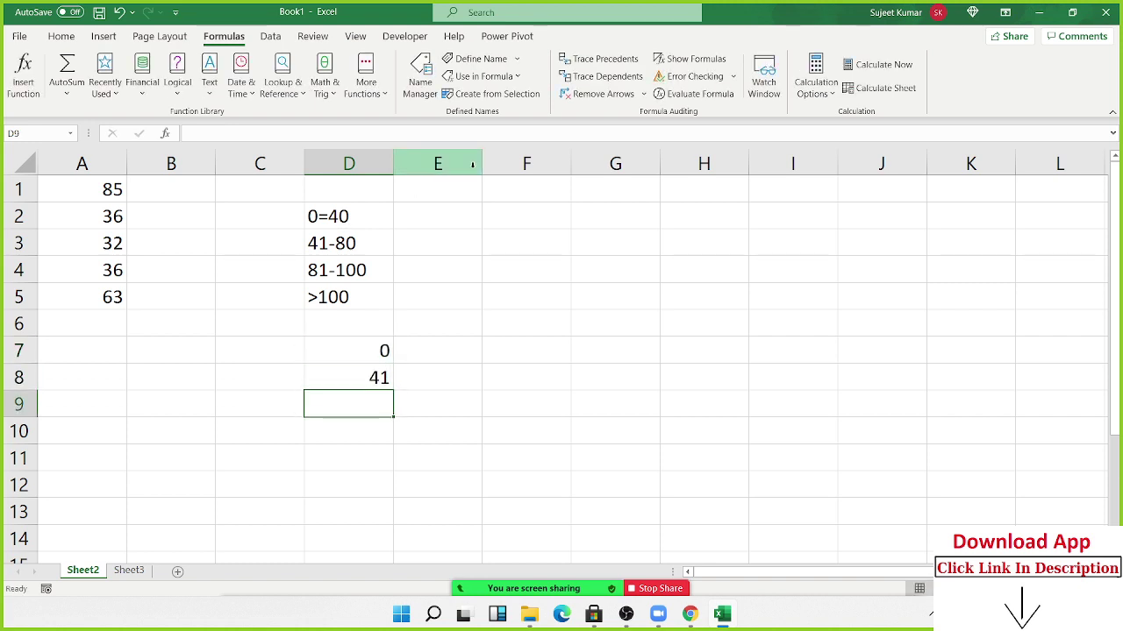
{"action": "type", "text": "81"}
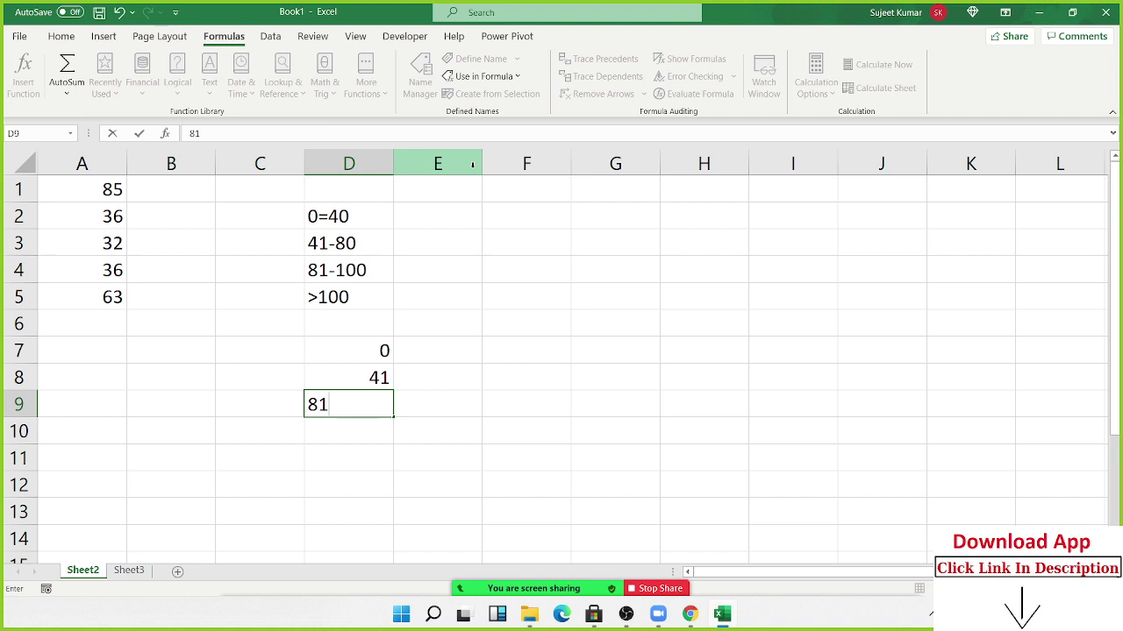
{"action": "key", "text": "Return"}
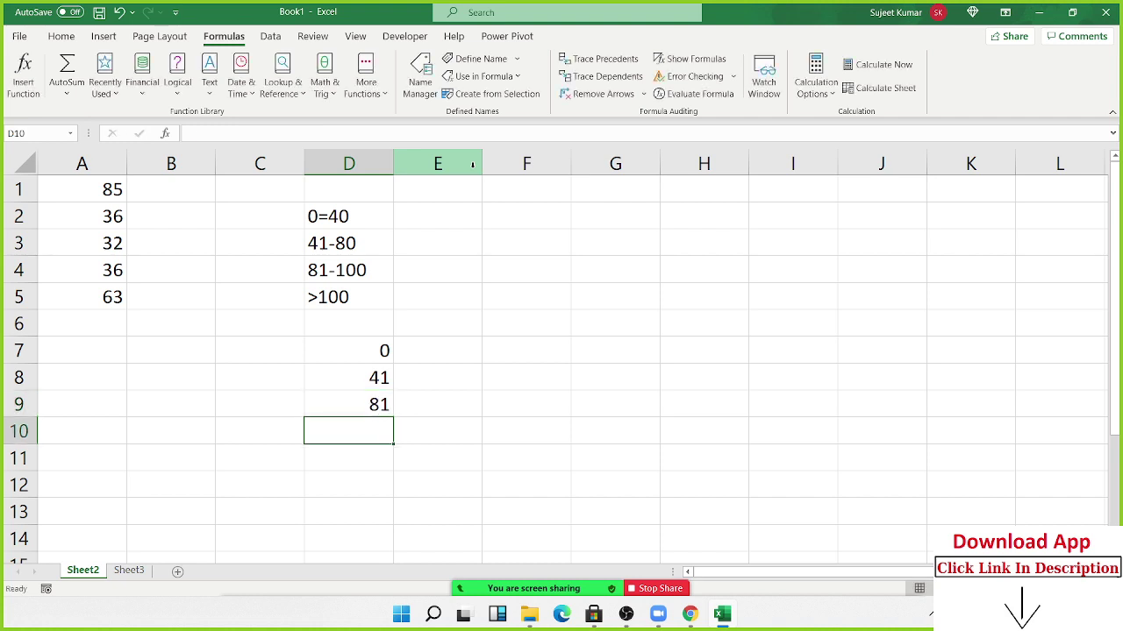
{"action": "type", "text": "100"}
{"action": "key", "text": "BackSpace"}
{"action": "type", "text": "1"}
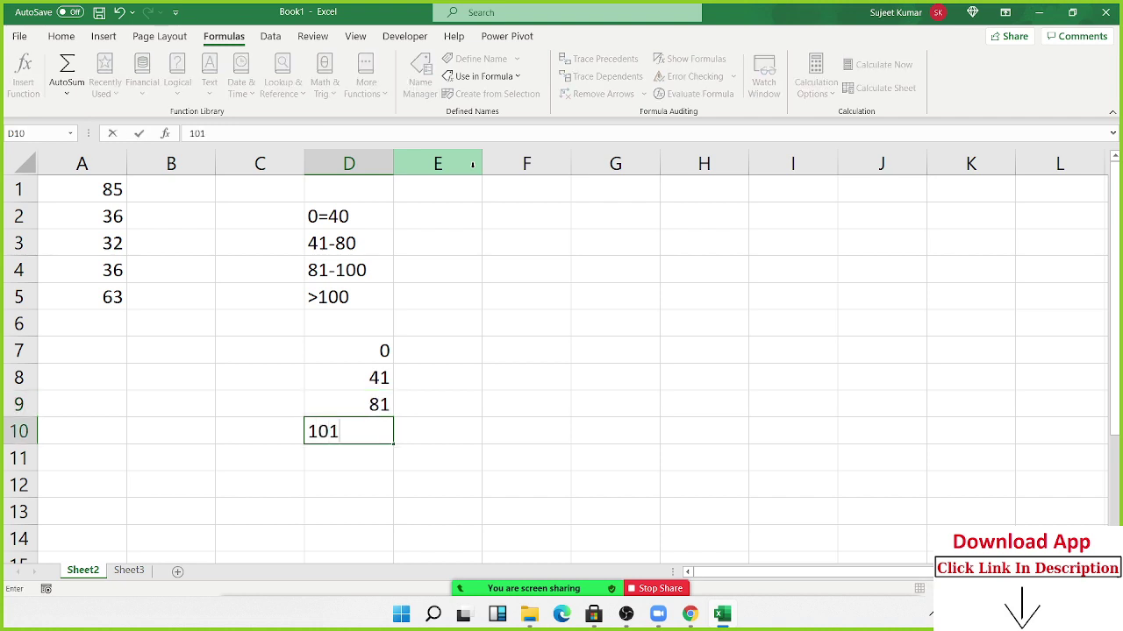
{"action": "key", "text": "Tab"}
Enter the amounts 500, 1000, 2000 and 3652 in E7:E10
{"action": "key", "text": "Up"}
{"action": "key", "text": "Up"}
{"action": "key", "text": "Up"}
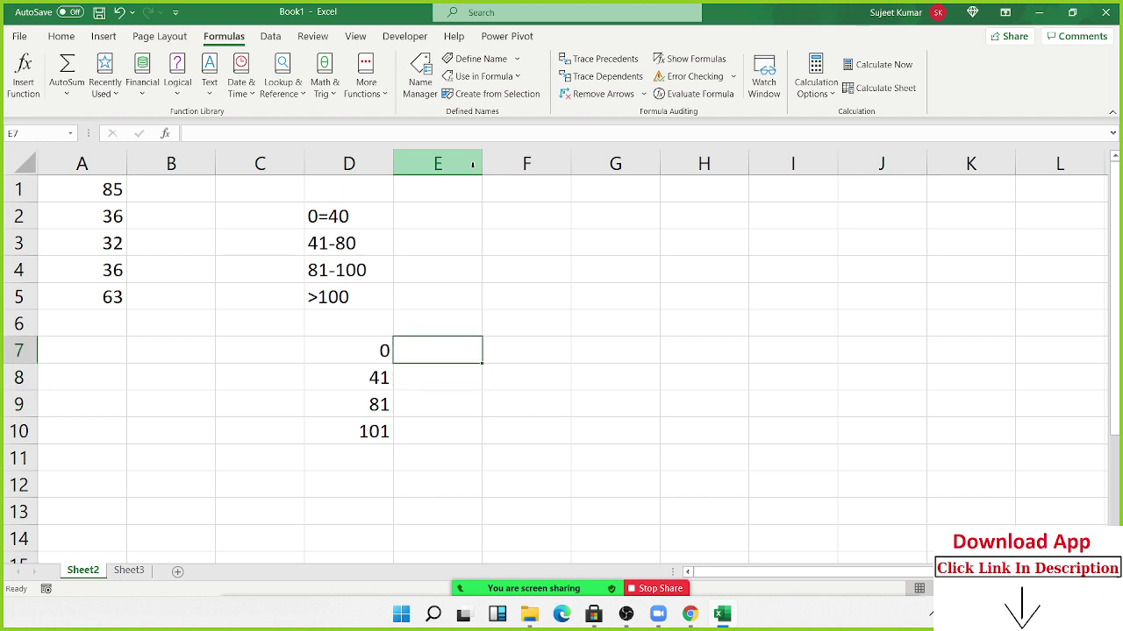
{"action": "type", "text": "500"}
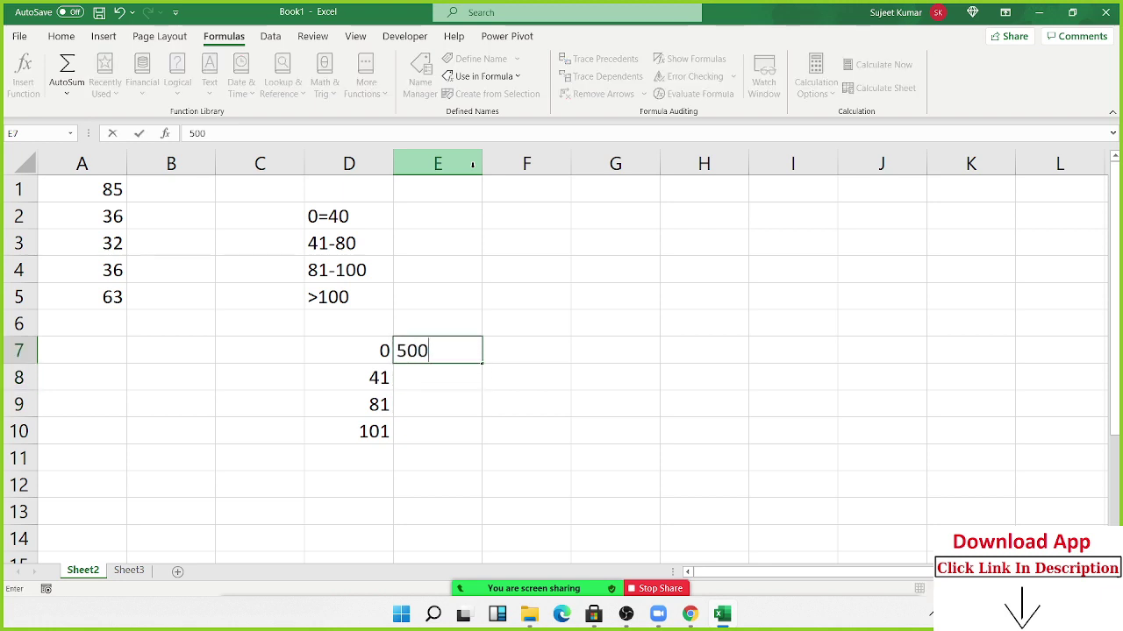
{"action": "key", "text": "Return"}
{"action": "type", "text": "1000"}
{"action": "key", "text": "Return"}
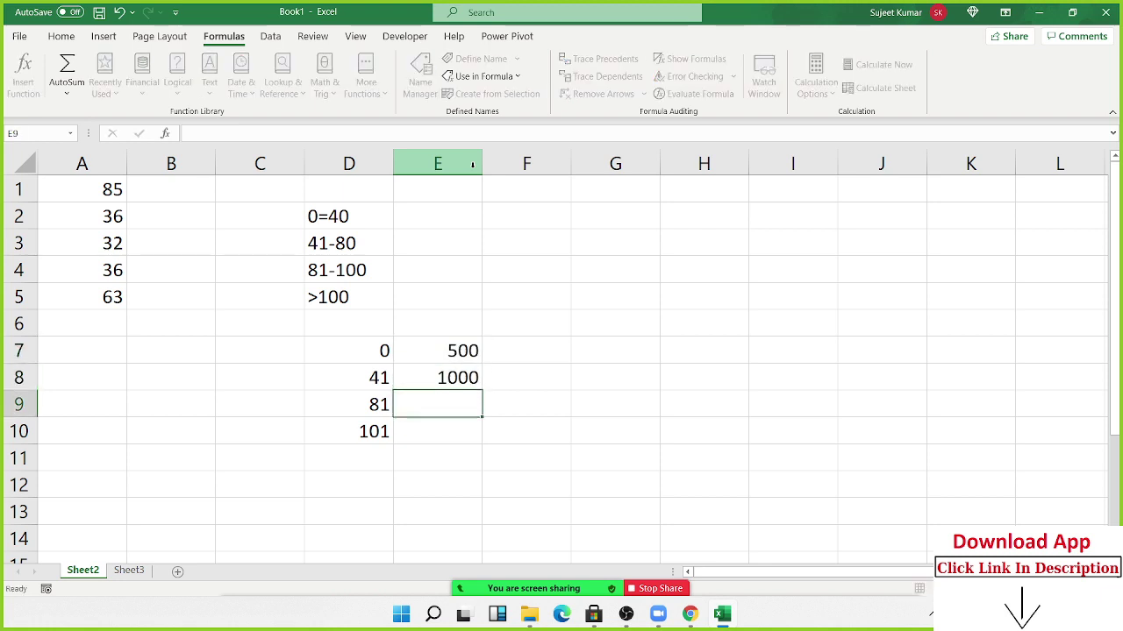
{"action": "type", "text": "6"}
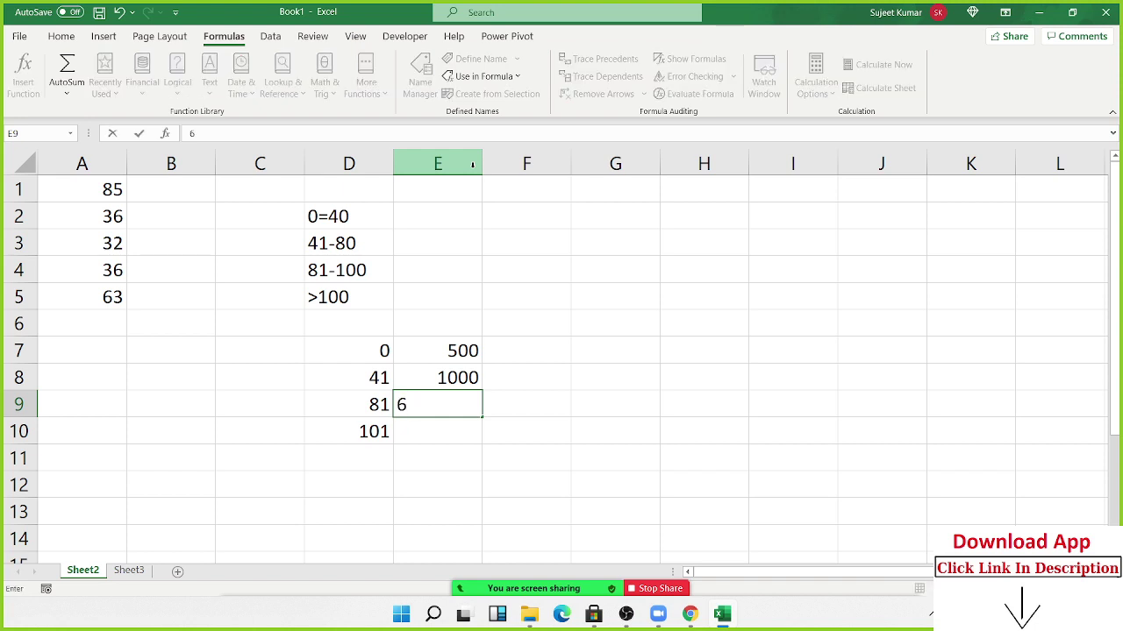
{"action": "key", "text": "BackSpace"}
{"action": "type", "text": "1000"}
{"action": "key", "text": "Return"}
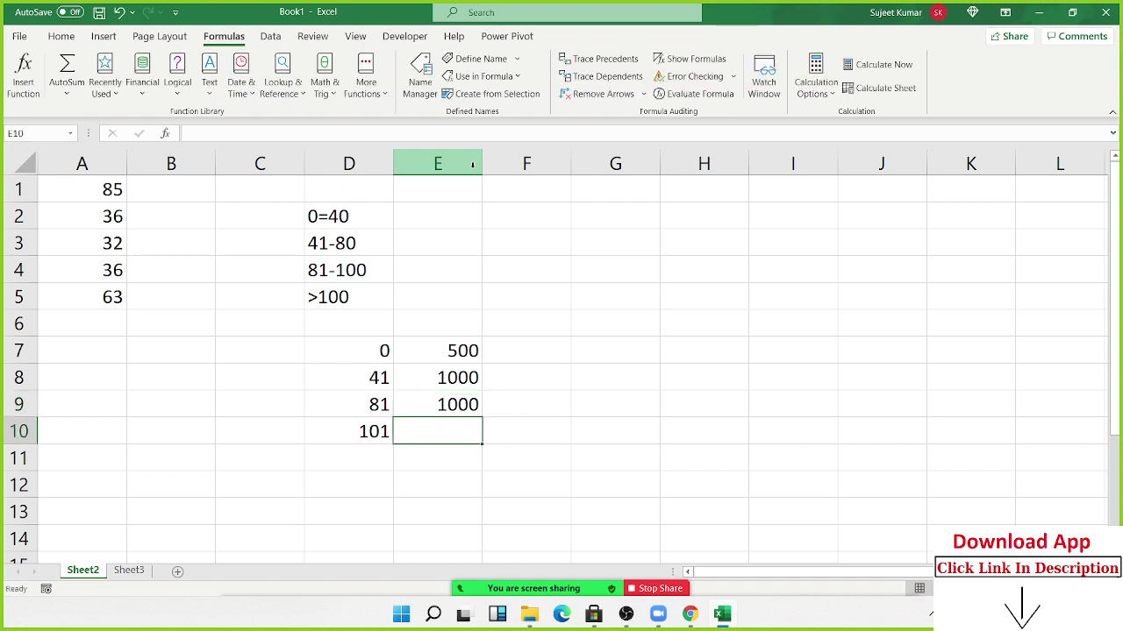
{"action": "key", "text": "Up"}
{"action": "type", "text": "2000"}
{"action": "key", "text": "Return"}
{"action": "type", "text": "3652"}
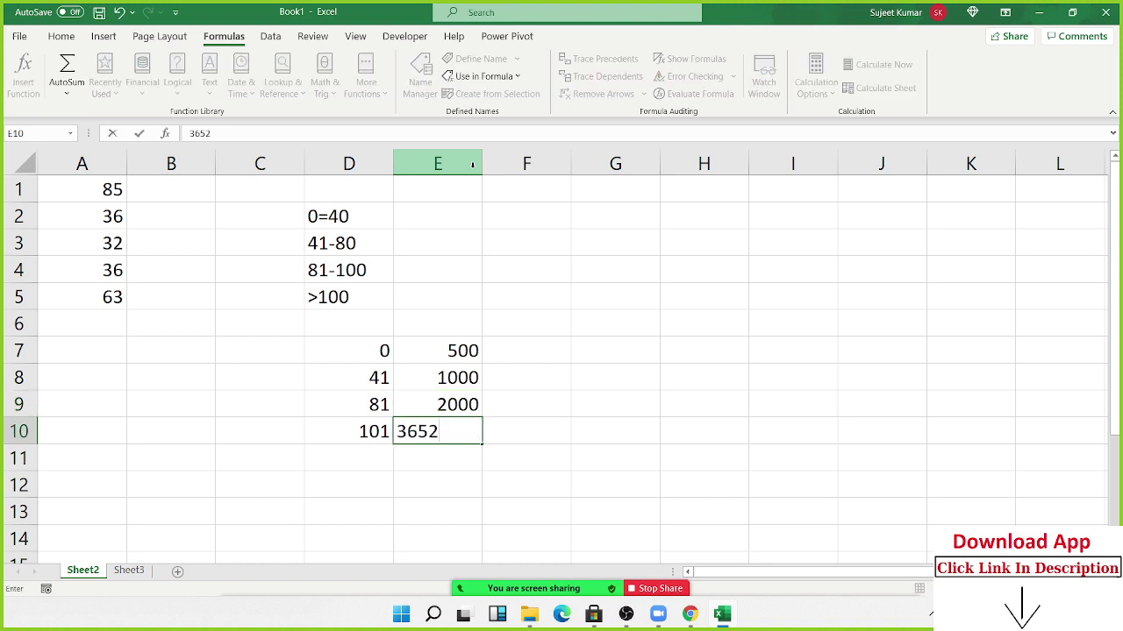
Commit 3652 in E10, select B1 and check the list of defined names
{"action": "left_click", "coordinate": [144, 188]}
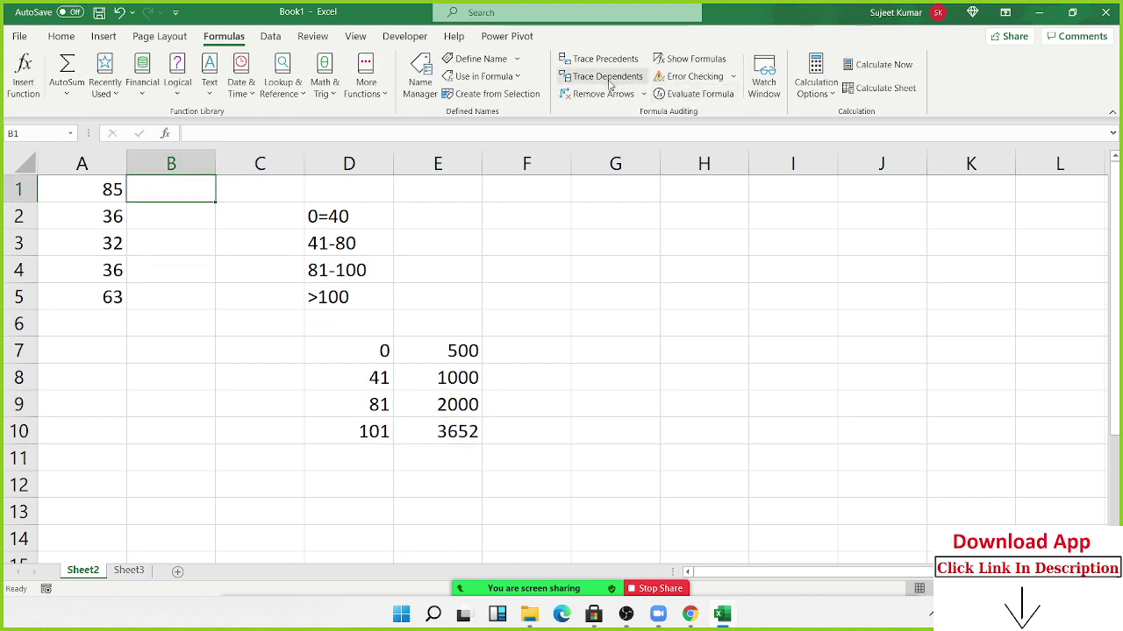
{"action": "left_click", "coordinate": [434, 86]}
{"action": "key", "text": "Escape"}
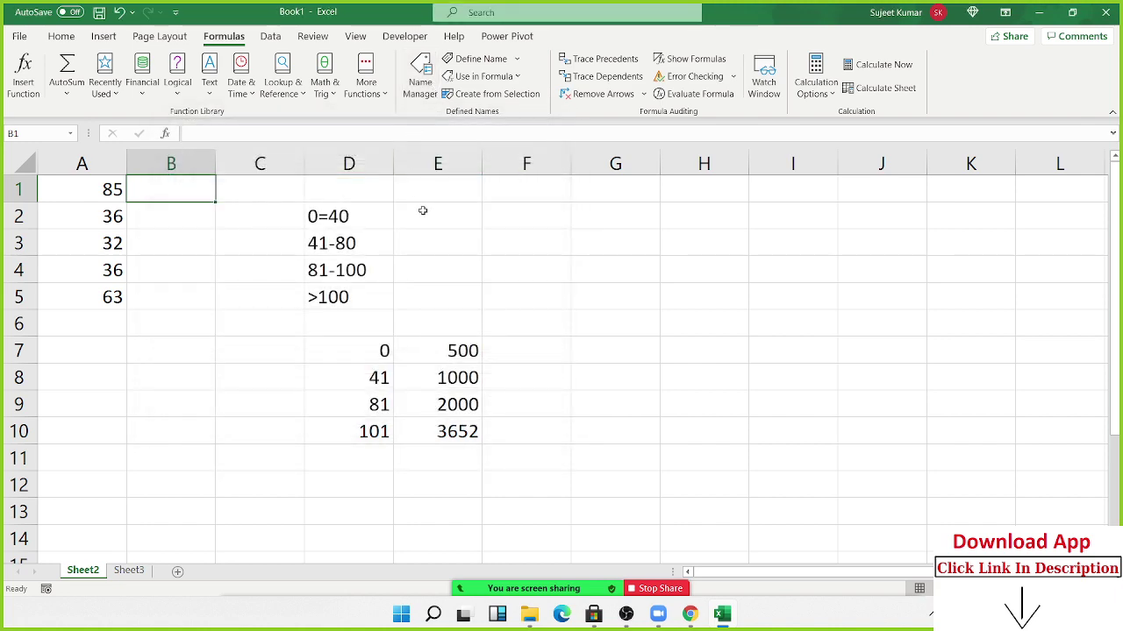
{"action": "scroll", "coordinate": [449, 218], "scroll_direction": "up", "scroll_amount": 2}
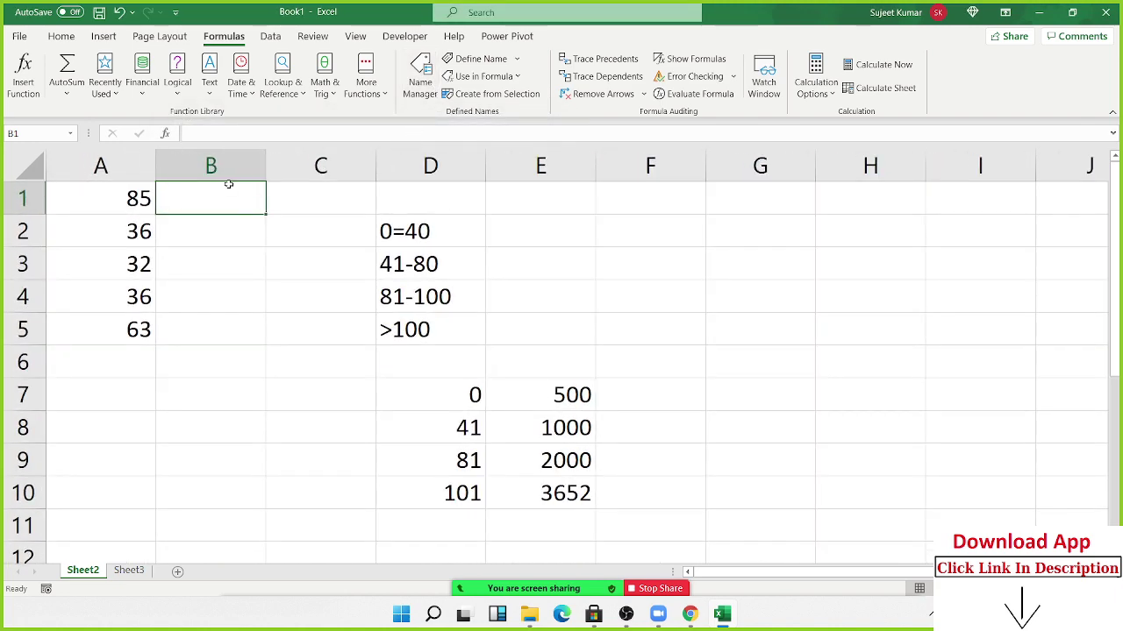
Enter ={0,500;41,1000;81,2000;101,3652} in B1 so it spills, then delete it
{"action": "type", "text": "="}
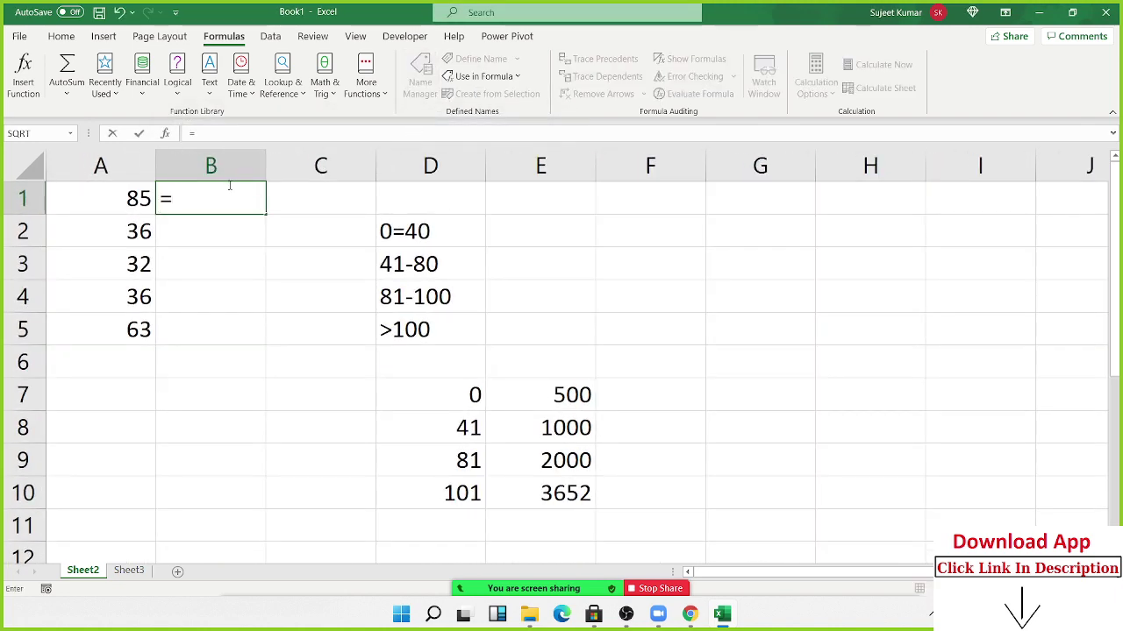
{"action": "type", "text": "{"}
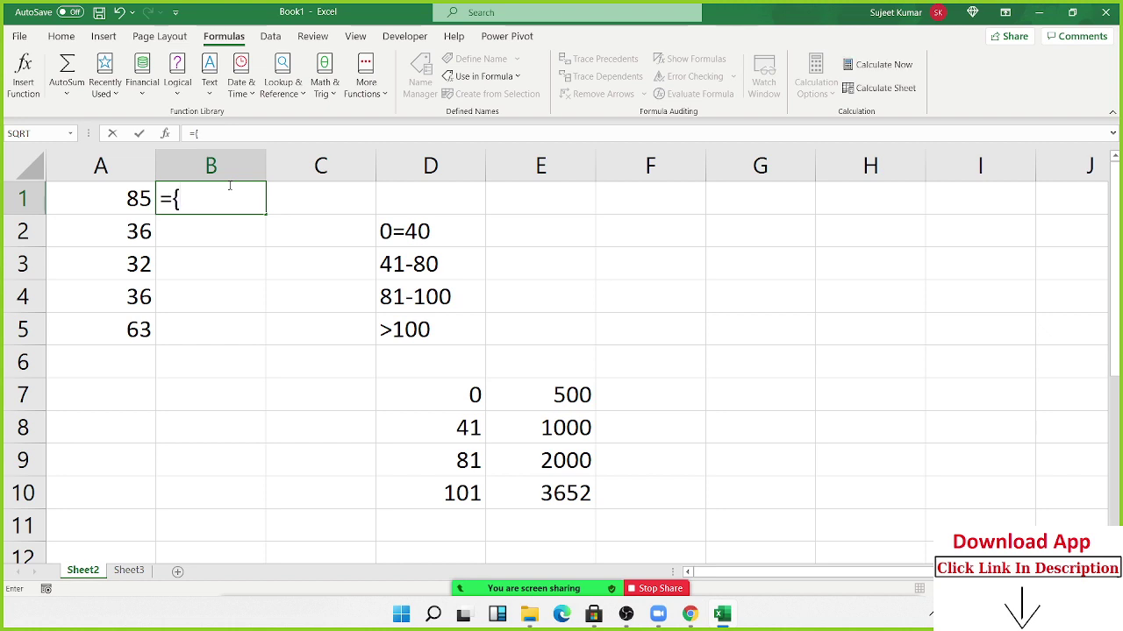
{"action": "type", "text": "0,"}
{"action": "type", "text": "500;"}
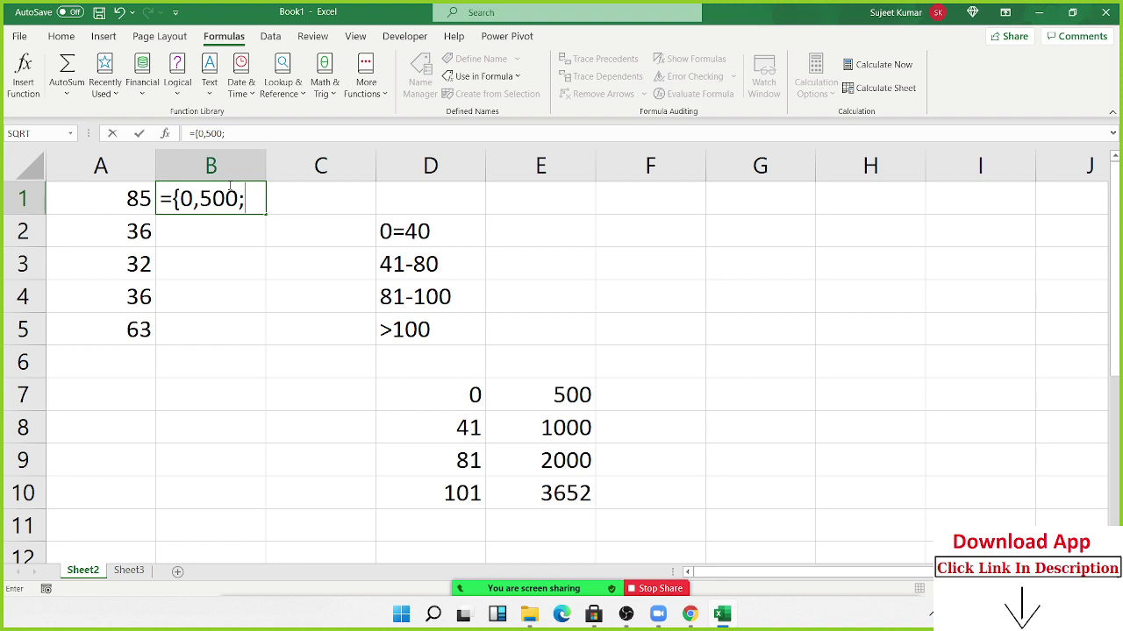
{"action": "type", "text": "41,"}
{"action": "type", "text": "100"}
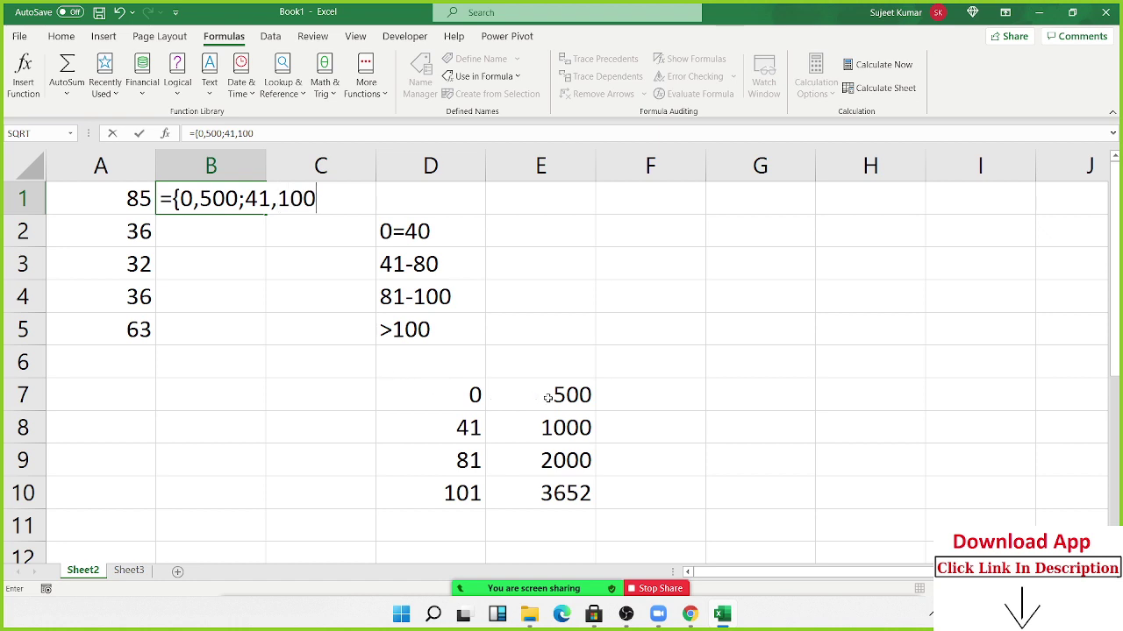
{"action": "type", "text": ","}
{"action": "key", "text": "BackSpace"}
{"action": "key", "text": "BackSpace"}
{"action": "type", "text": "0"}
{"action": "type", "text": ";"}
{"action": "type", "text": "81,"}
{"action": "type", "text": "2000"}
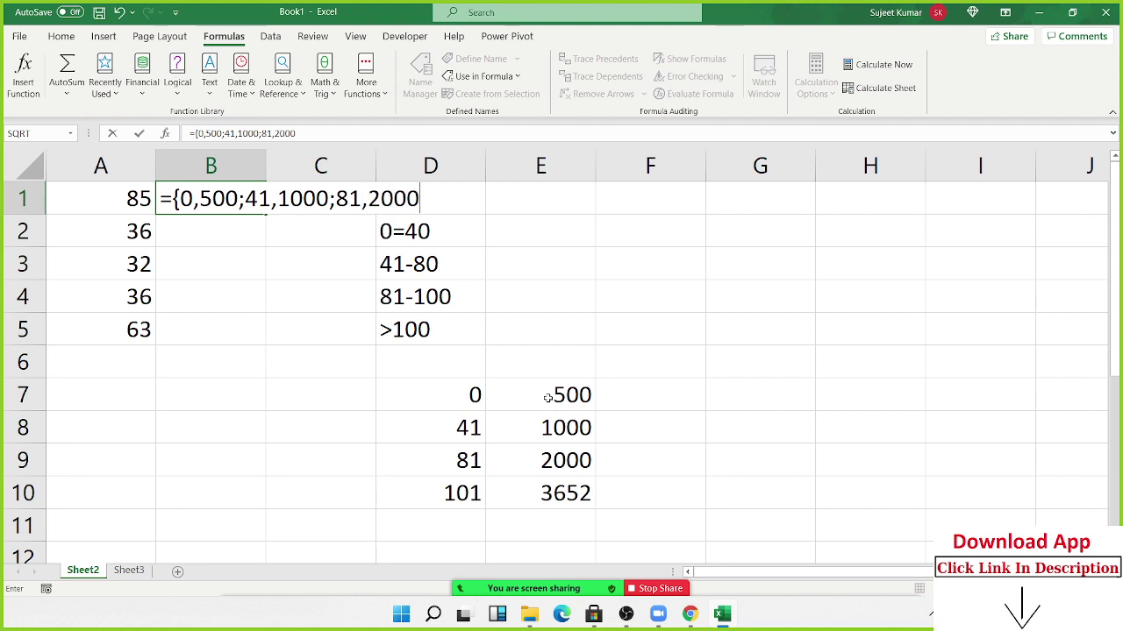
{"action": "type", "text": ";"}
{"action": "type", "text": "101,"}
{"action": "type", "text": " 365"}
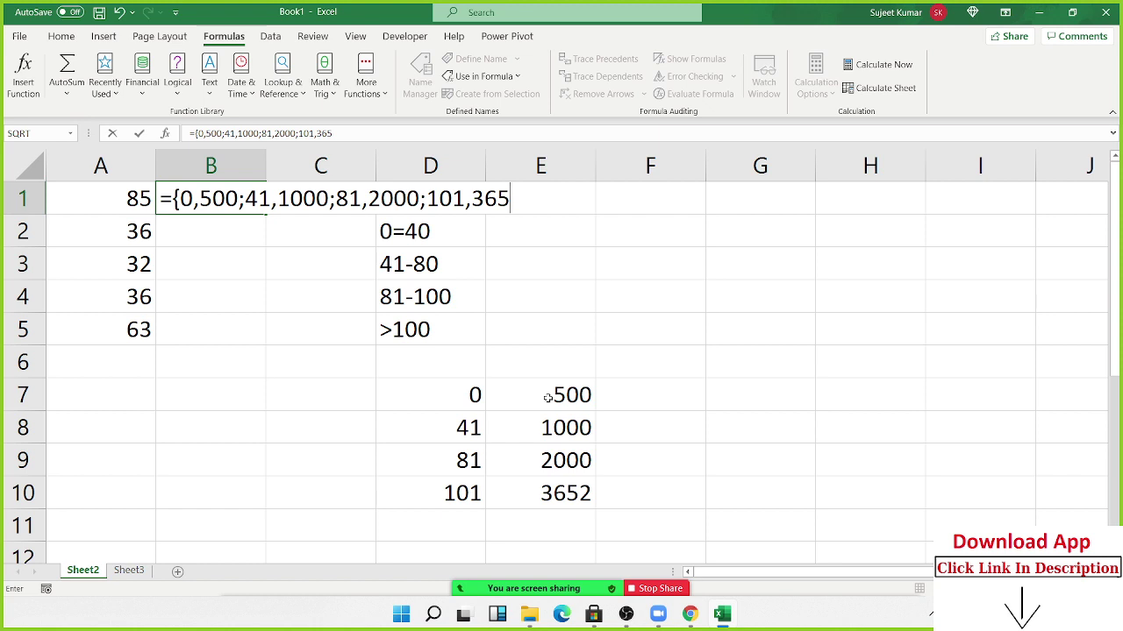
{"action": "type", "text": "2"}
{"action": "type", "text": "}"}
{"action": "key", "text": "shift+Home"}
{"action": "key", "text": "ctrl+c"}
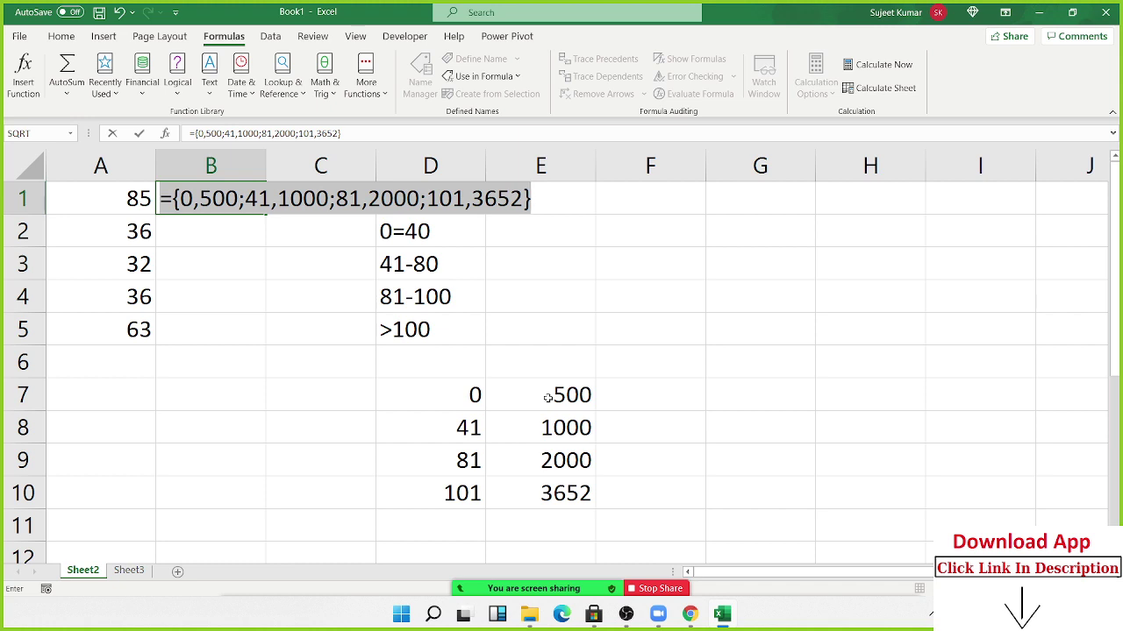
{"action": "key", "text": "Return"}
{"action": "key", "text": "Up"}
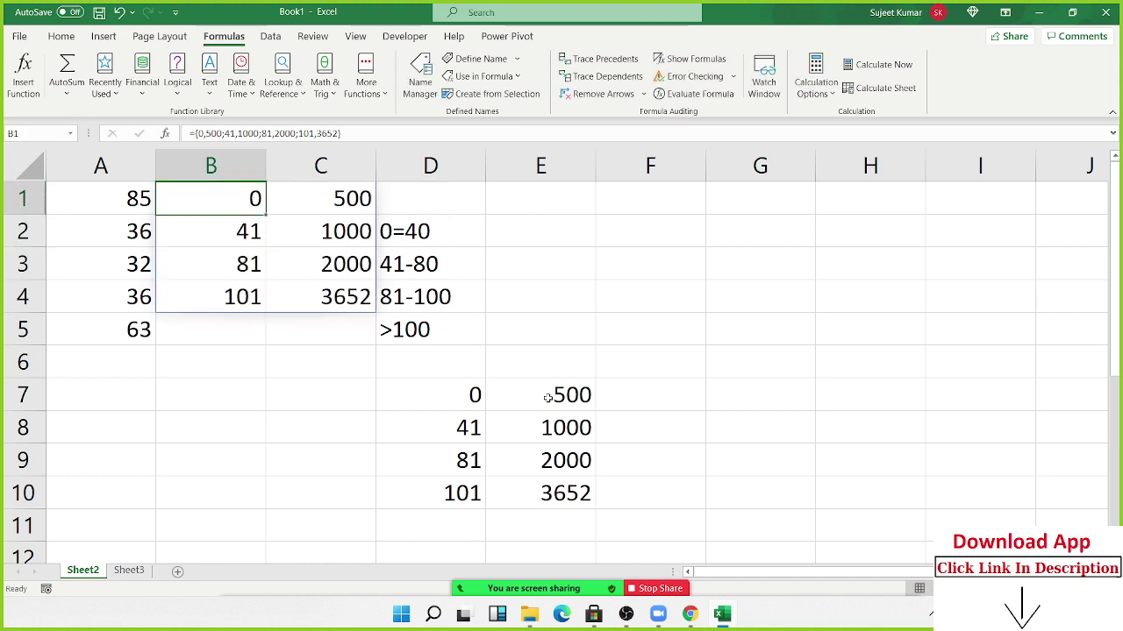
{"action": "key", "text": "Delete"}
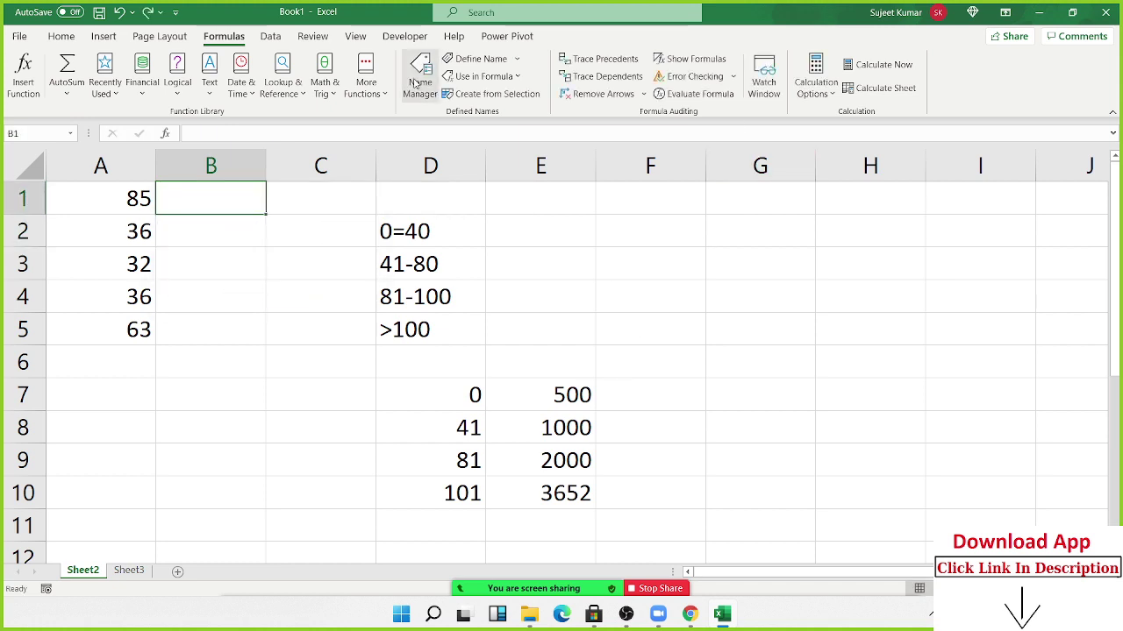
Change DT's Refers to from the month list to ={0,500;41,1000;81,2000;101,3652}
{"action": "left_click", "coordinate": [420, 77]}
{"action": "left_click", "coordinate": [221, 193]}
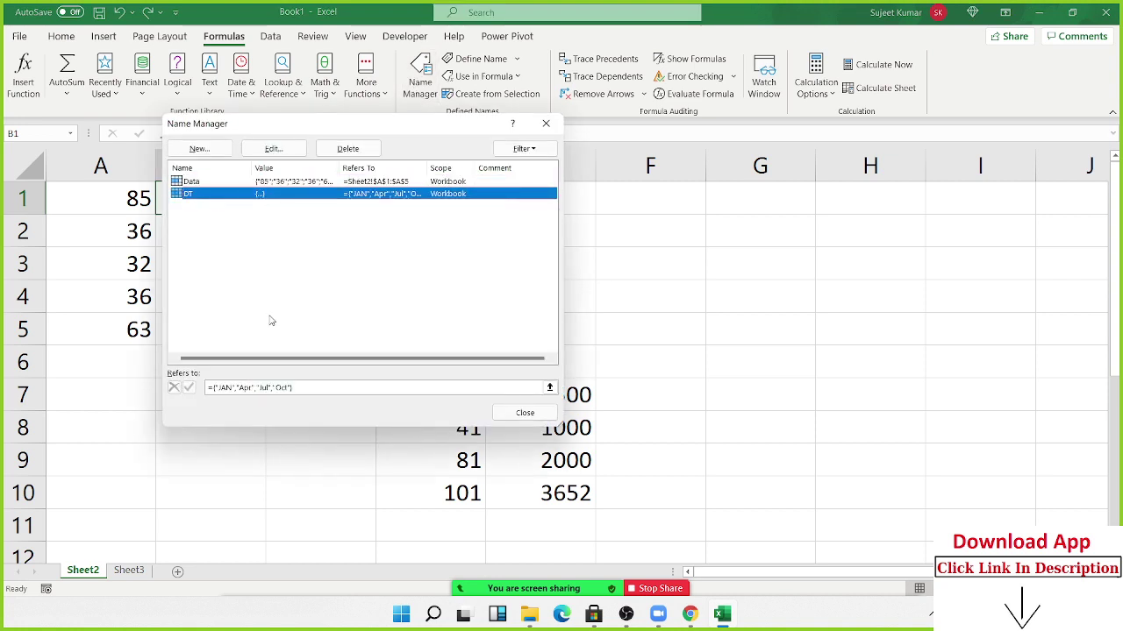
{"action": "left_click_drag", "start_coordinate": [308, 391], "coordinate": [214, 387]}
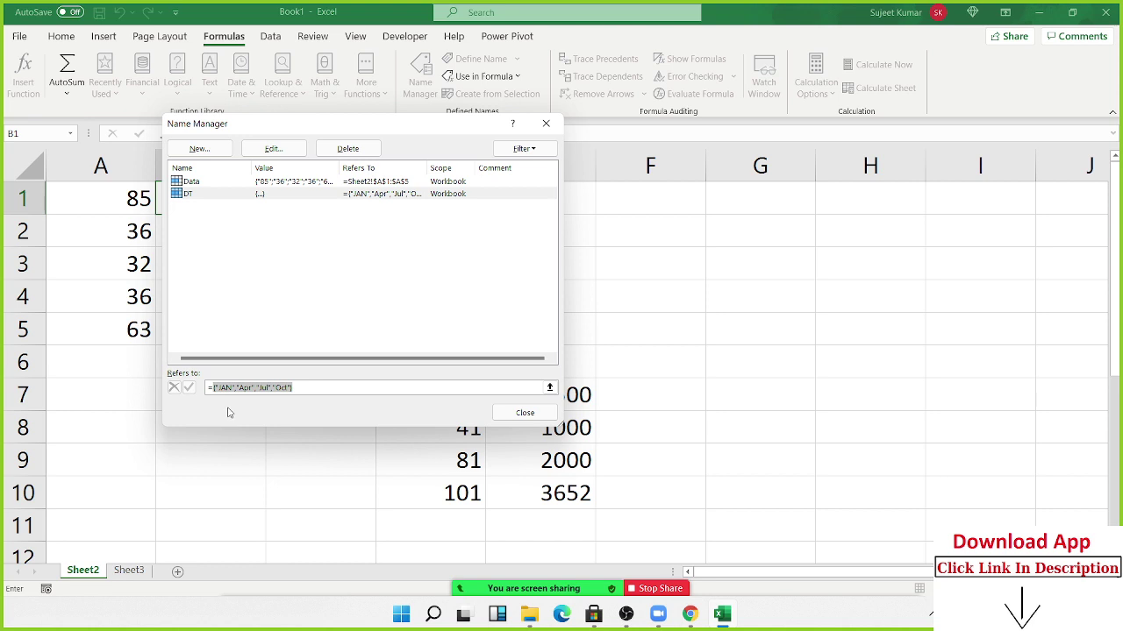
{"action": "key", "text": "ctrl+v"}
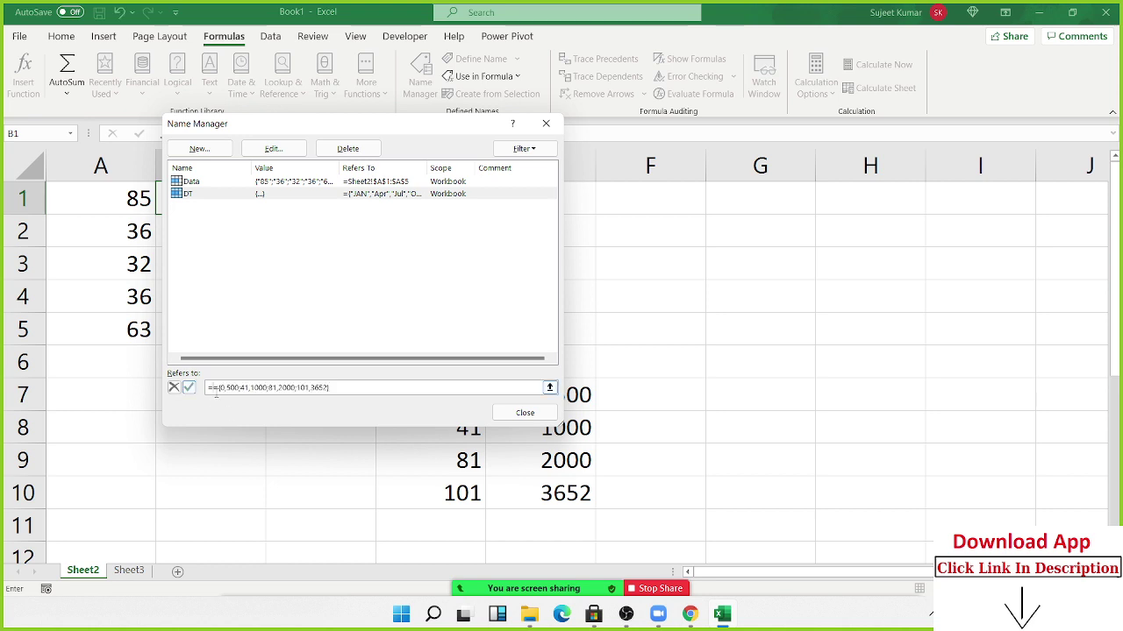
{"action": "left_click", "coordinate": [216, 393]}
{"action": "key", "text": "BackSpace"}
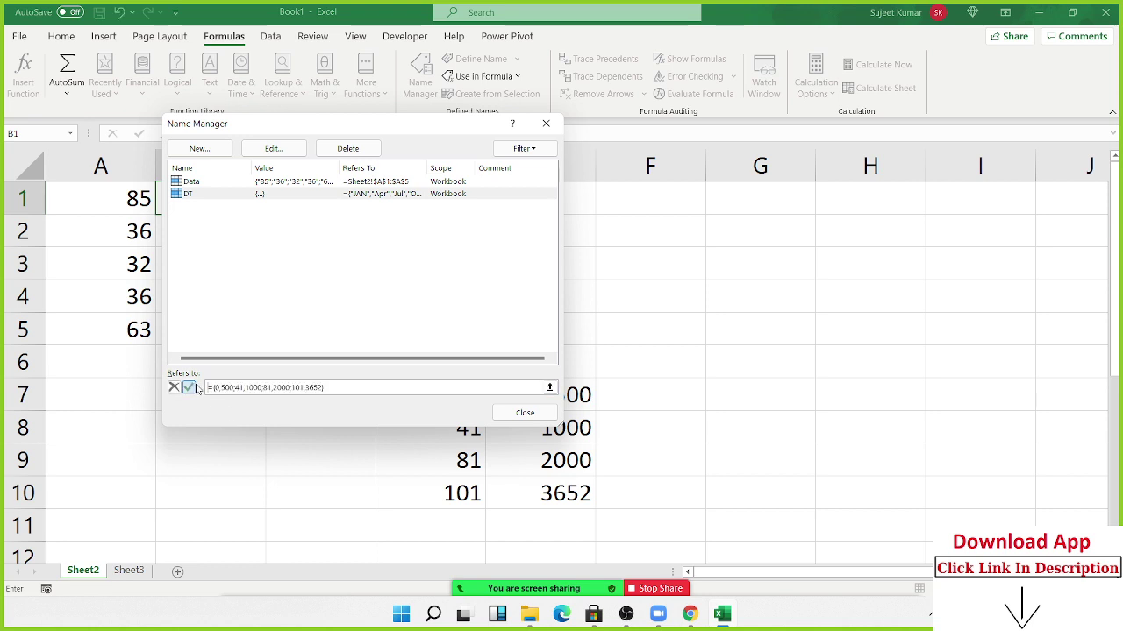
{"action": "left_click", "coordinate": [189, 387]}
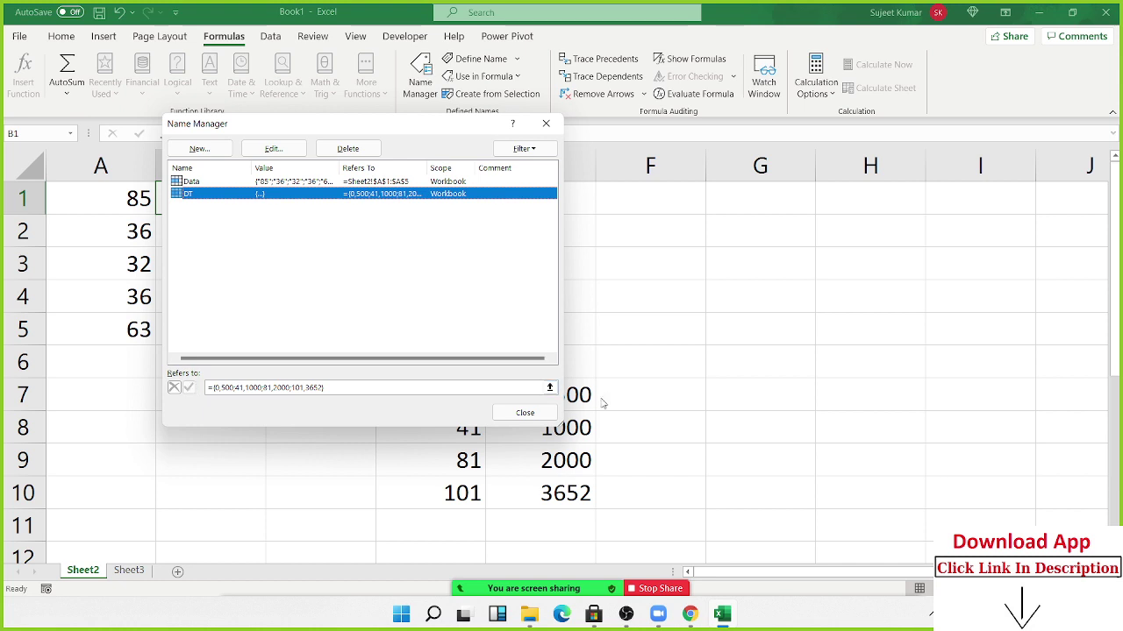
{"action": "left_click", "coordinate": [524, 412]}
Enter =VLOOKUP(A1,DT,2,1) in B1, returning 2000 for 85
{"action": "left_click", "coordinate": [188, 237]}
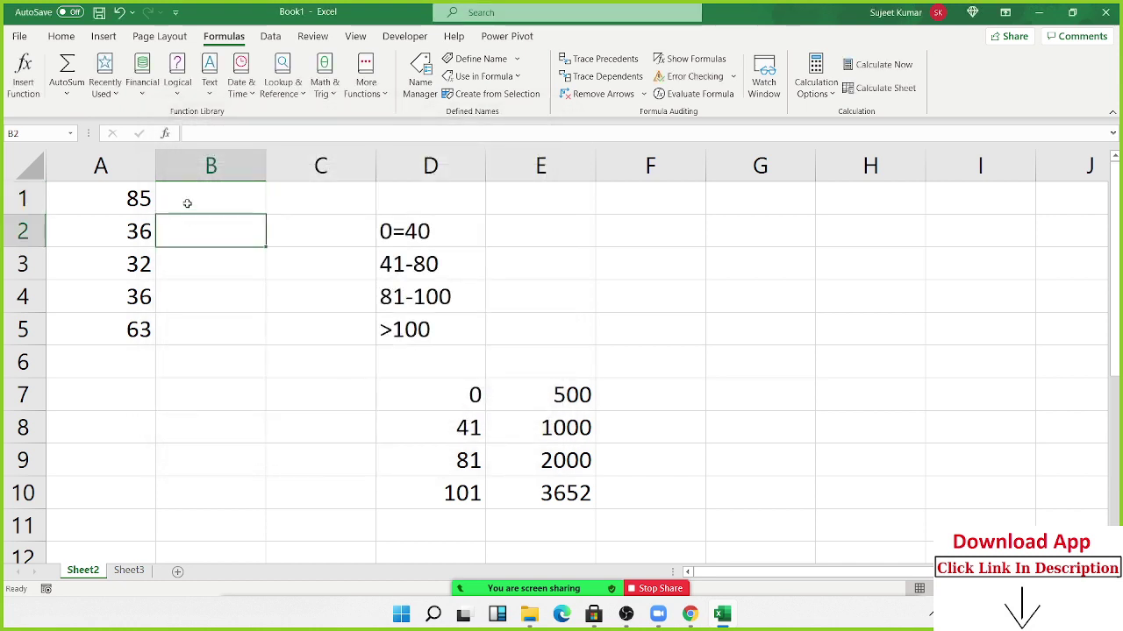
{"action": "left_click", "coordinate": [187, 202]}
{"action": "type", "text": "="}
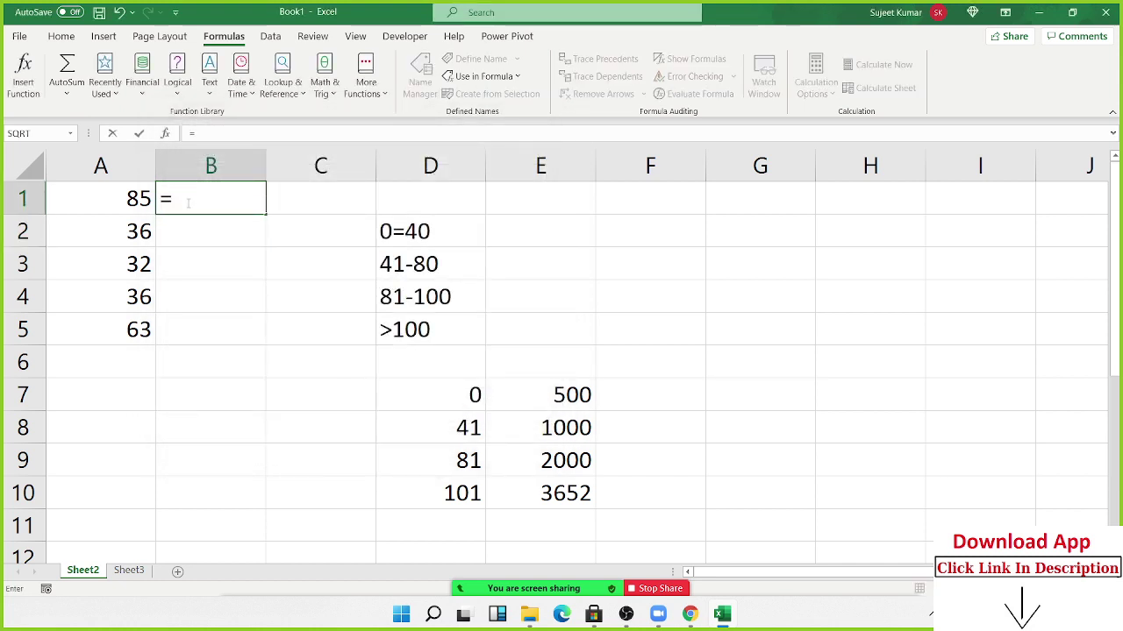
{"action": "type", "text": "vl"}
{"action": "key", "text": "Tab"}
{"action": "key", "text": "Left"}
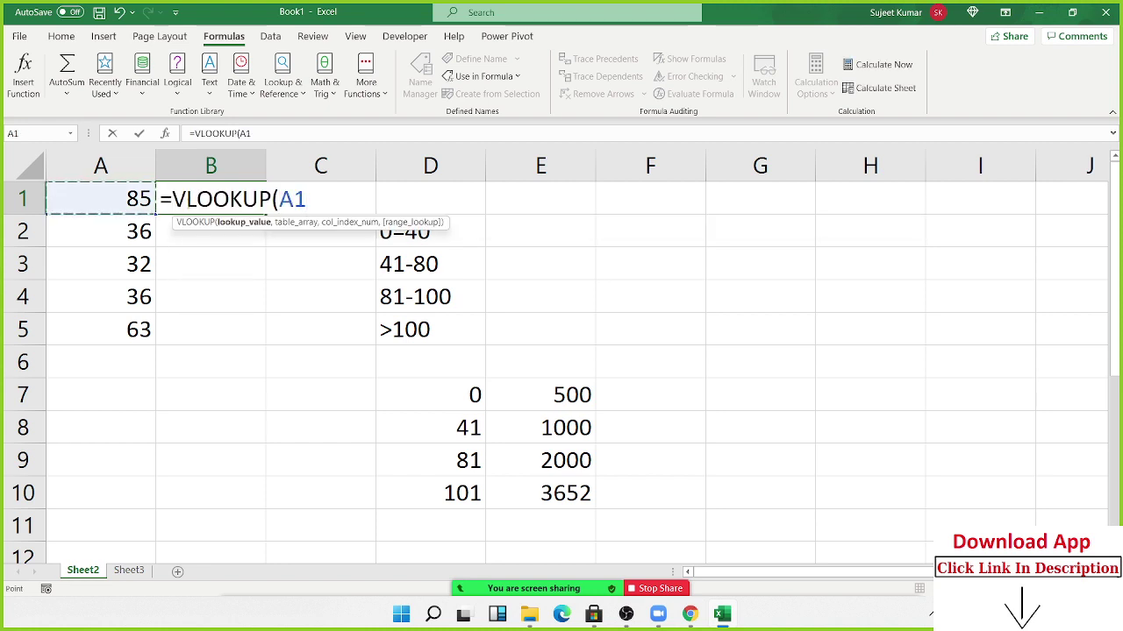
{"action": "type", "text": ",dt"}
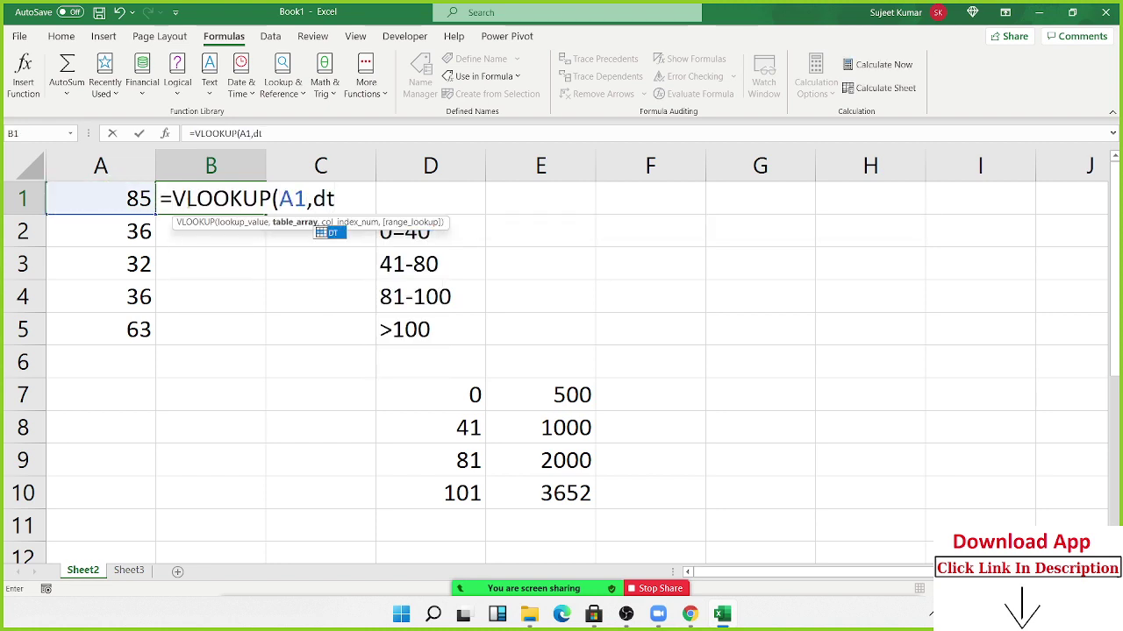
{"action": "key", "text": "Tab"}
{"action": "type", "text": ","}
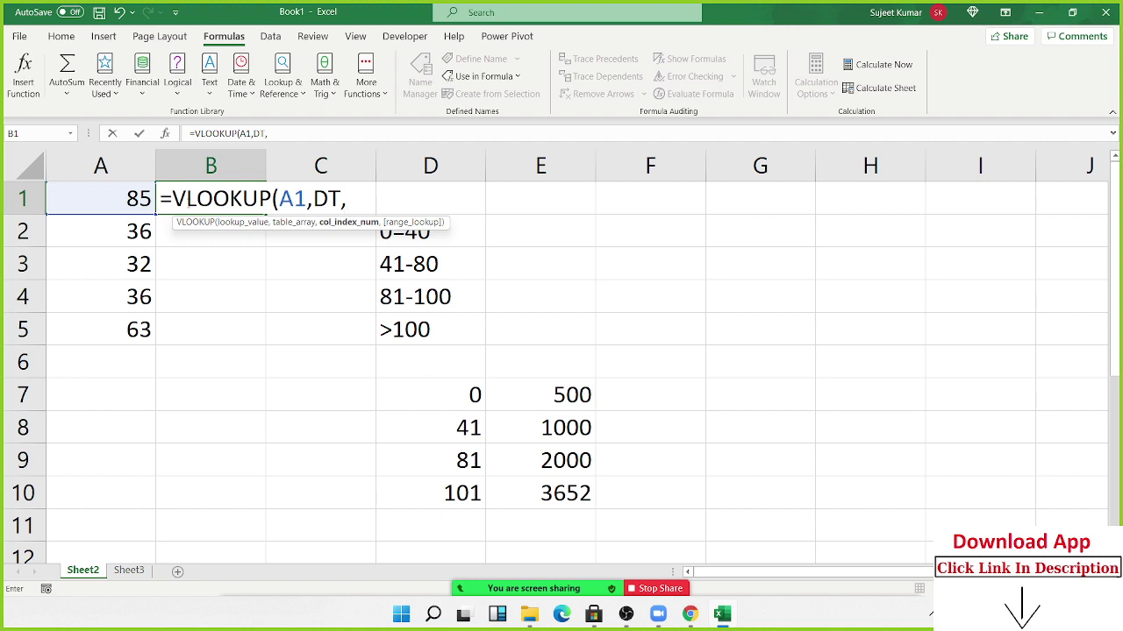
{"action": "type", "text": "2,1"}
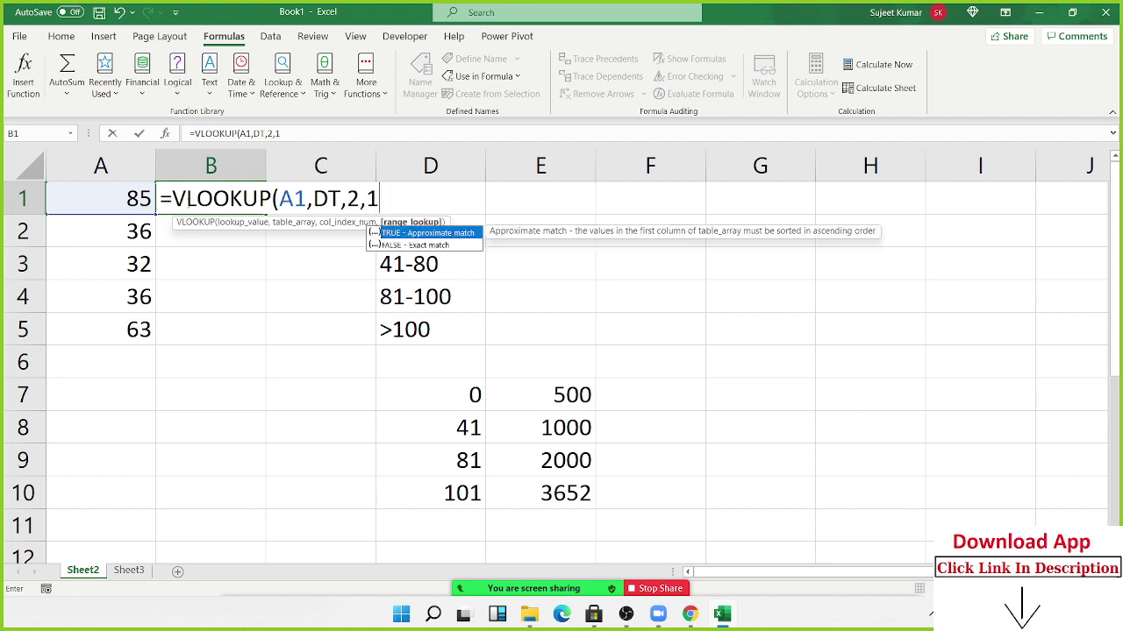
{"action": "key", "text": "Return"}
Reopen B1's formula to highlight the DT reference, leaving it unchanged
{"action": "left_click", "coordinate": [187, 203]}
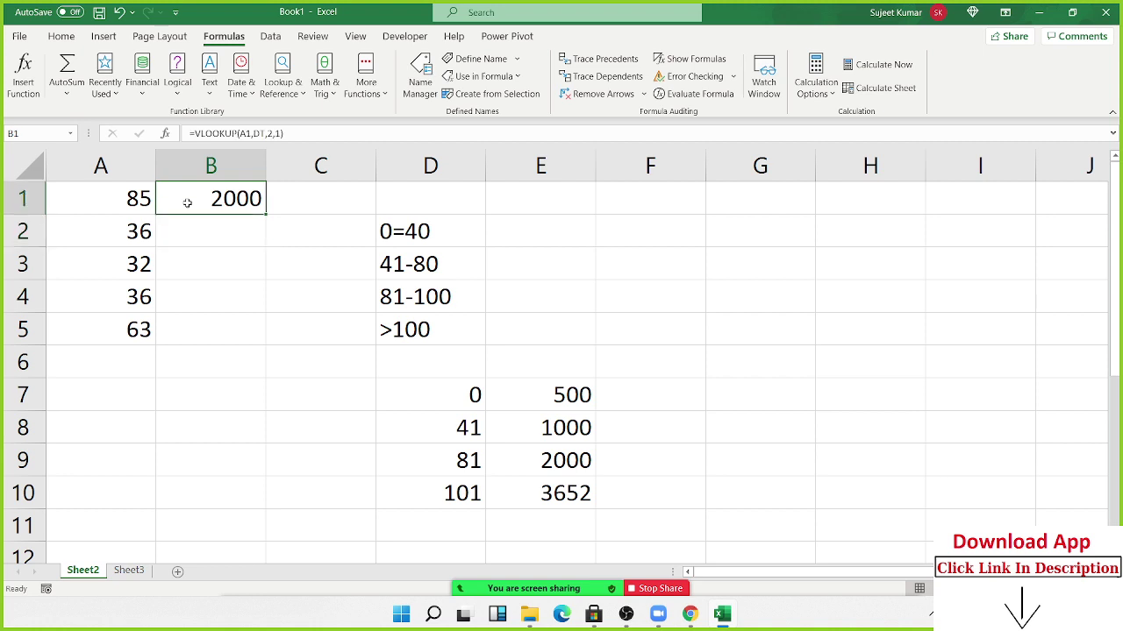
{"action": "key", "text": "F2"}
{"action": "key", "text": "Left"}
{"action": "key", "text": "Left"}
{"action": "key", "text": "Left"}
{"action": "key", "text": "Left"}
{"action": "key", "text": "Left"}
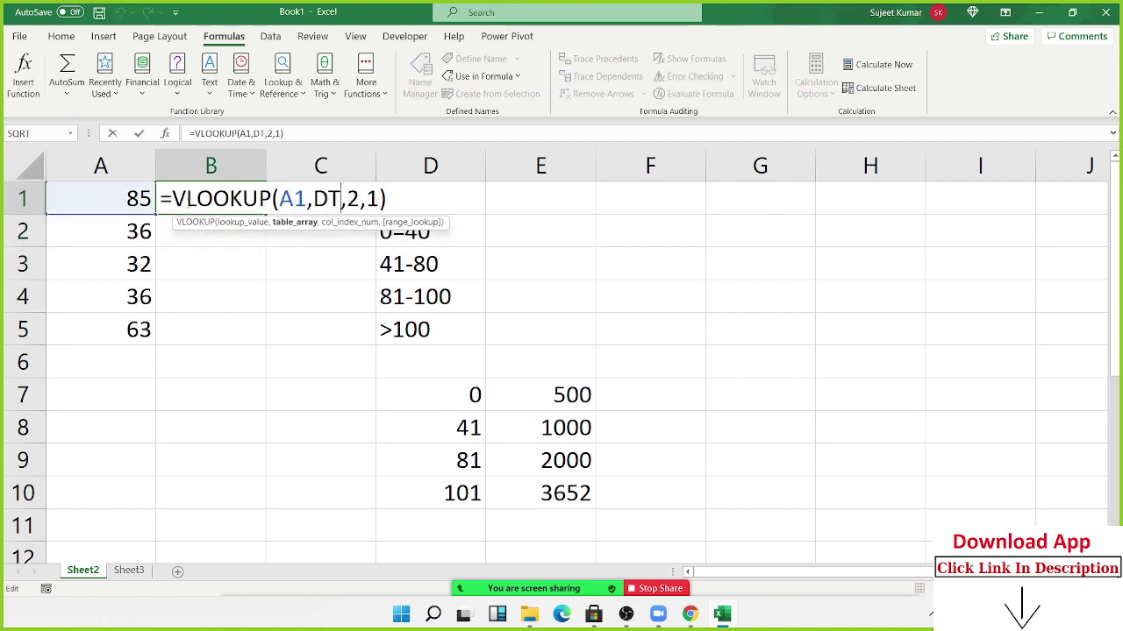
{"action": "key", "text": "shift+Left"}
{"action": "key", "text": "shift+Left"}
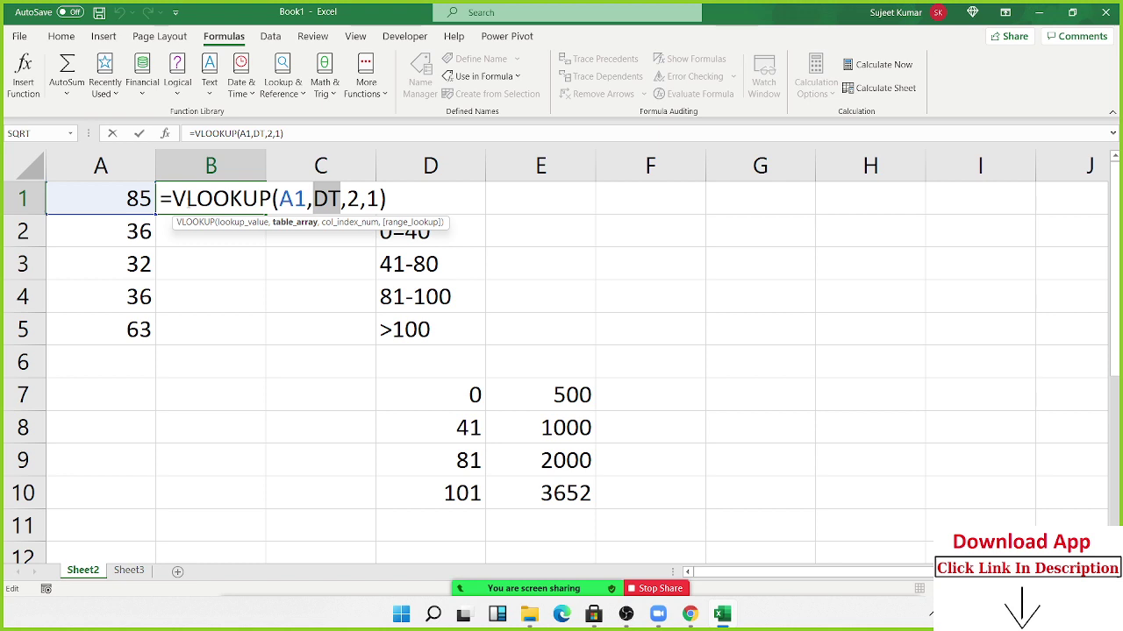
{"action": "key", "text": "ctrl+Return"}
Clear the helper table D7:E10 and the band labels in C2:E6
{"action": "left_click_drag", "start_coordinate": [456, 397], "coordinate": [607, 481]}
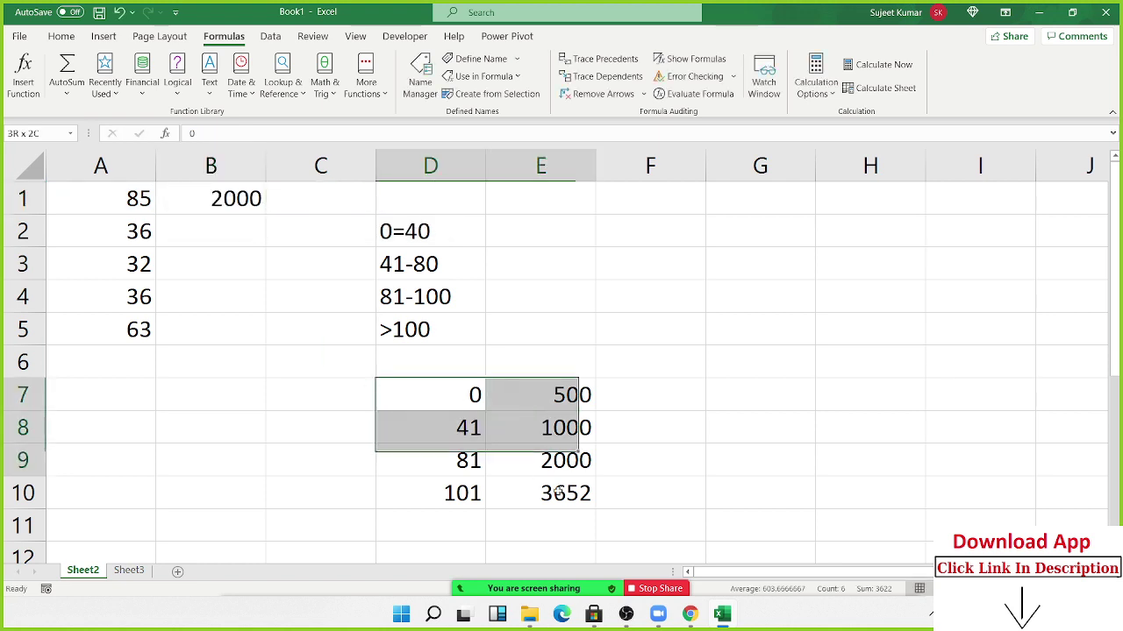
{"action": "key", "text": "Delete"}
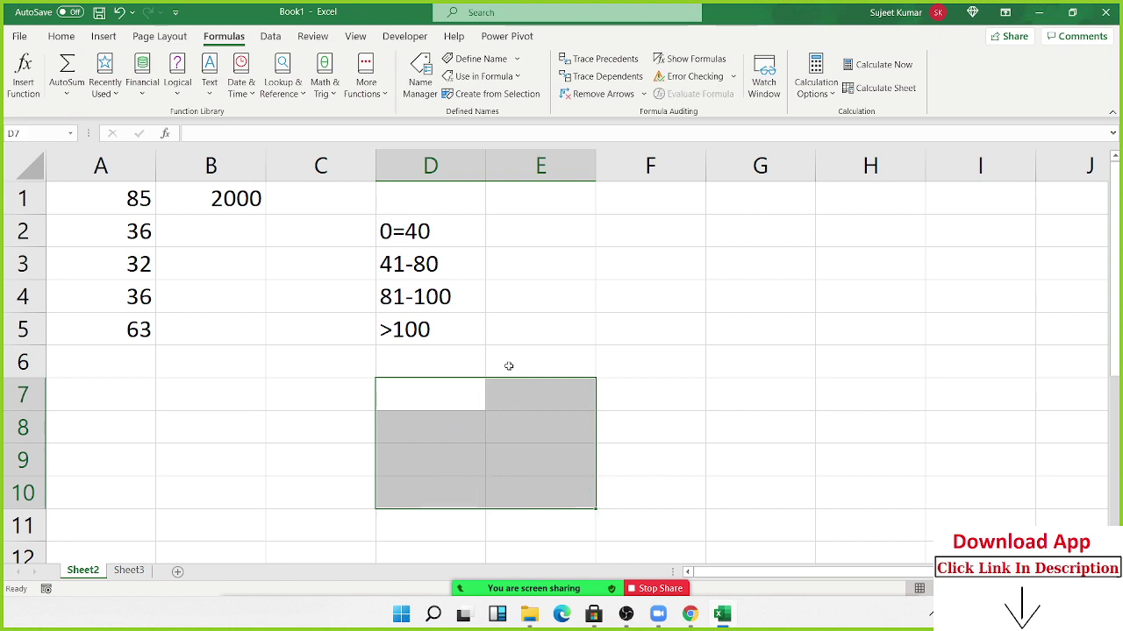
{"action": "left_click_drag", "start_coordinate": [509, 365], "coordinate": [337, 229]}
{"action": "key", "text": "Delete"}
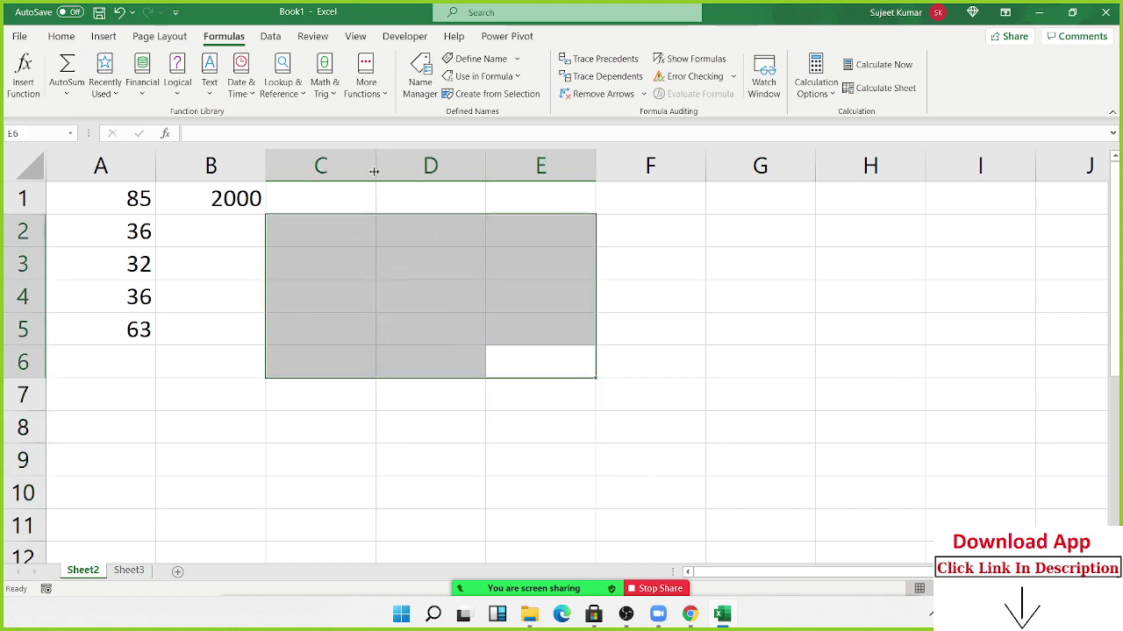
{"action": "left_click", "coordinate": [217, 195]}
{"action": "left_click", "coordinate": [420, 75]}
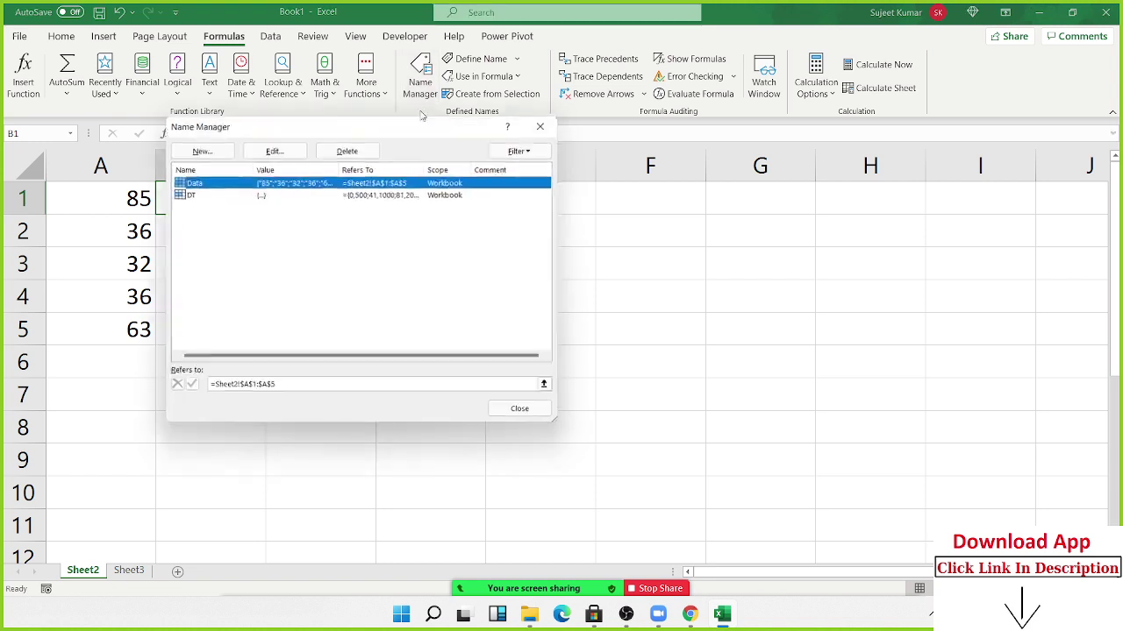
{"action": "left_click", "coordinate": [323, 195]}
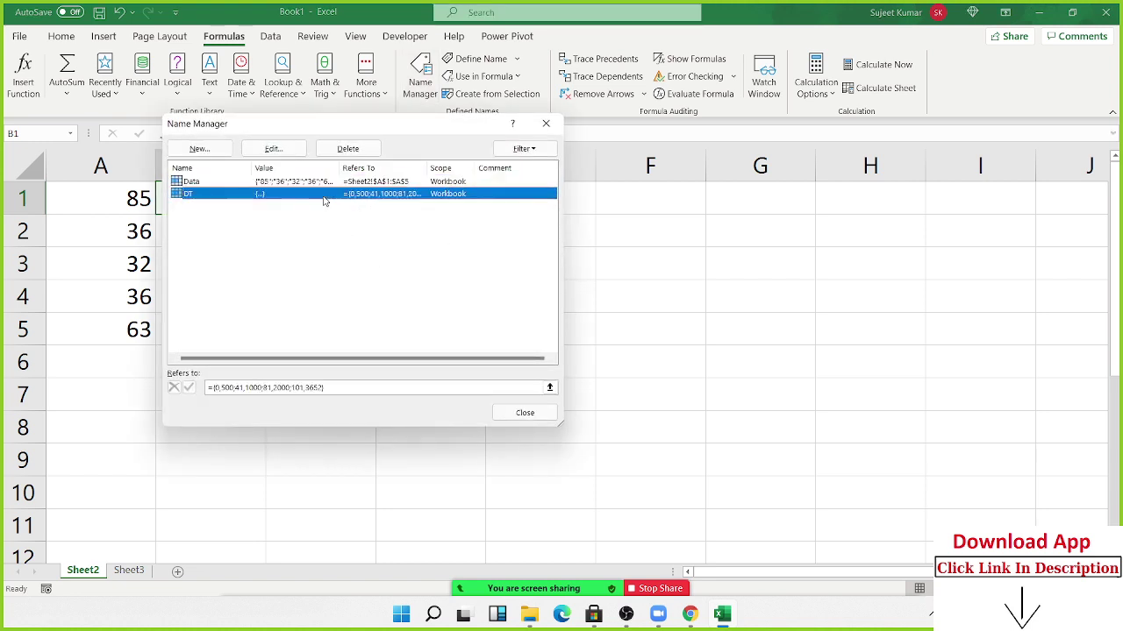
{"action": "left_click", "coordinate": [226, 387]}
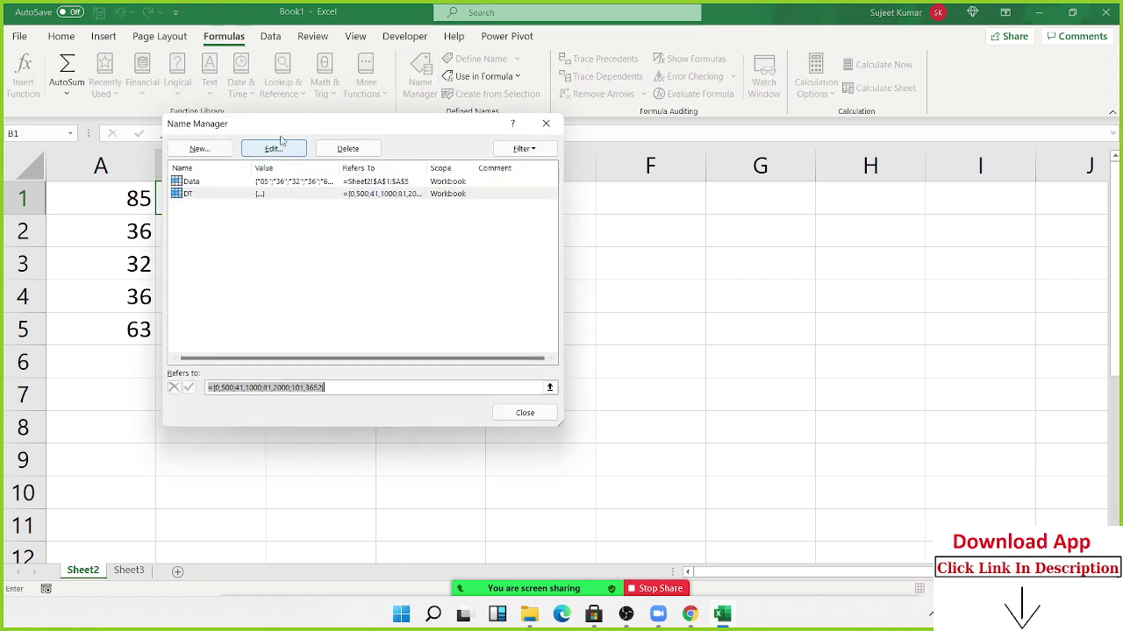
{"action": "left_click_drag", "start_coordinate": [285, 123], "coordinate": [530, 119]}
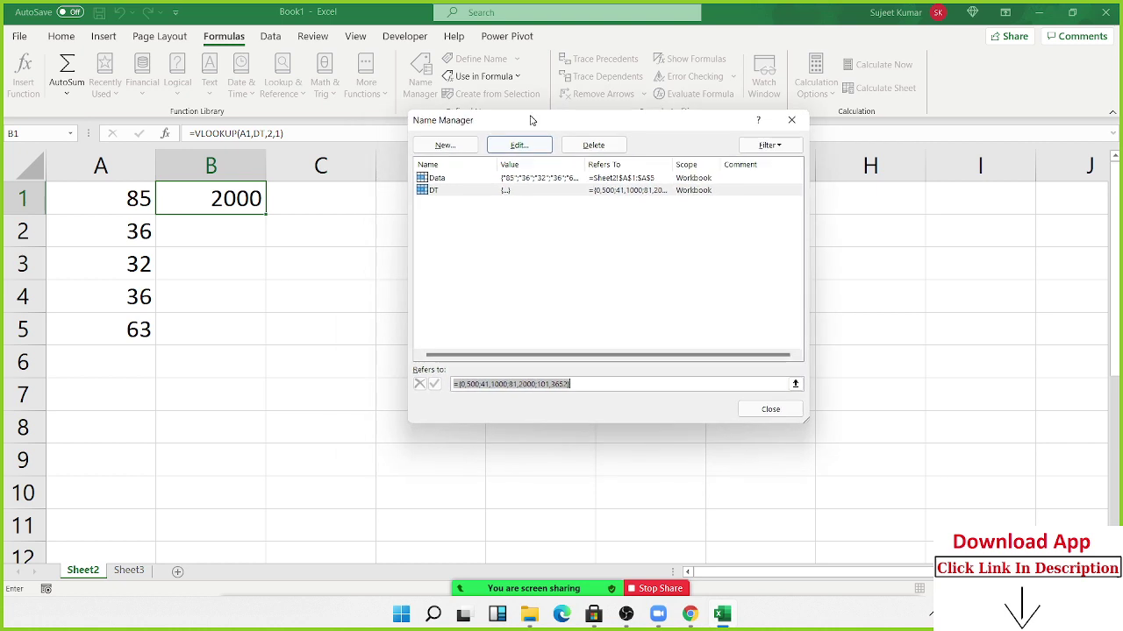
{"action": "left_click", "coordinate": [811, 127]}
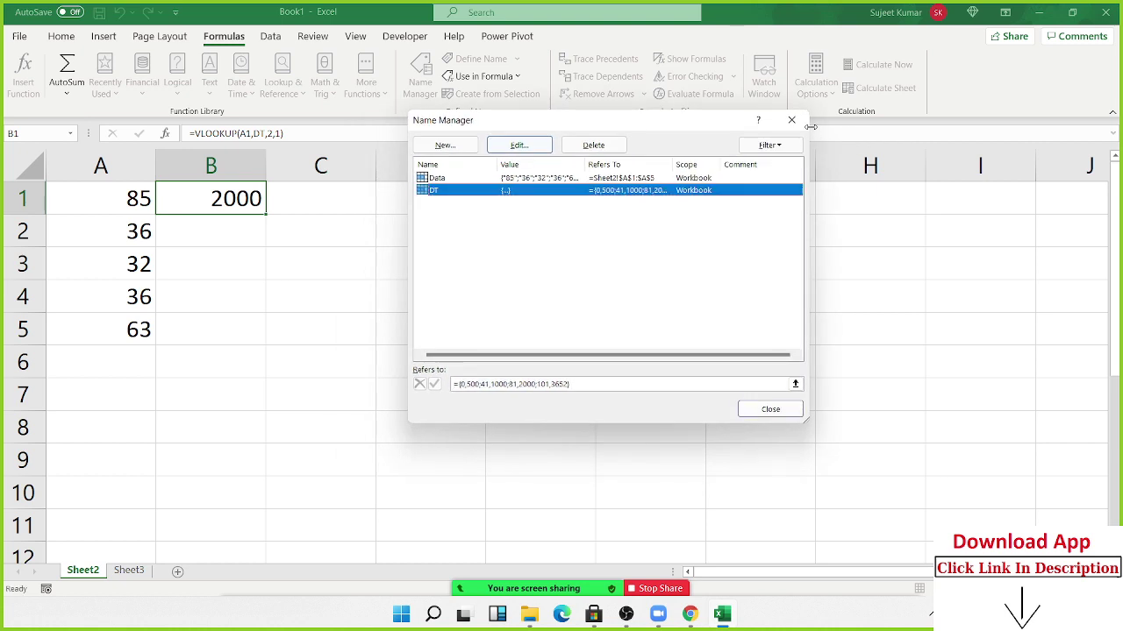
{"action": "left_click", "coordinate": [791, 120]}
{"action": "left_click", "coordinate": [237, 231]}
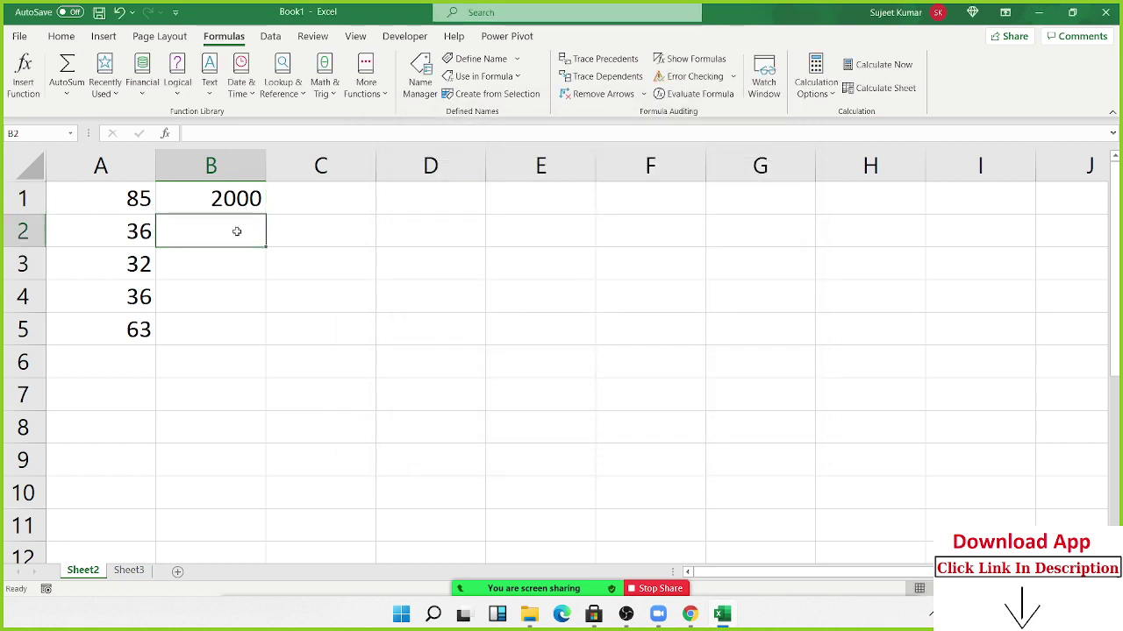
{"action": "left_click", "coordinate": [234, 198]}
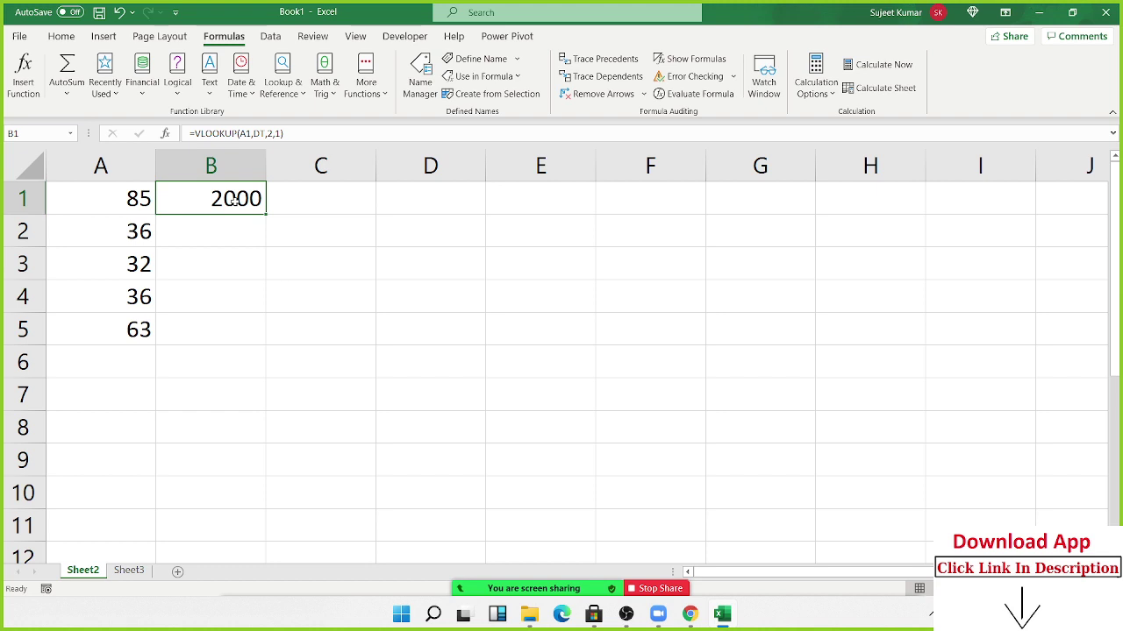
Add headings Q1, Q2 and Gr in C1:E1, with 50 and 60 in C2:D2
{"action": "key", "text": "Right"}
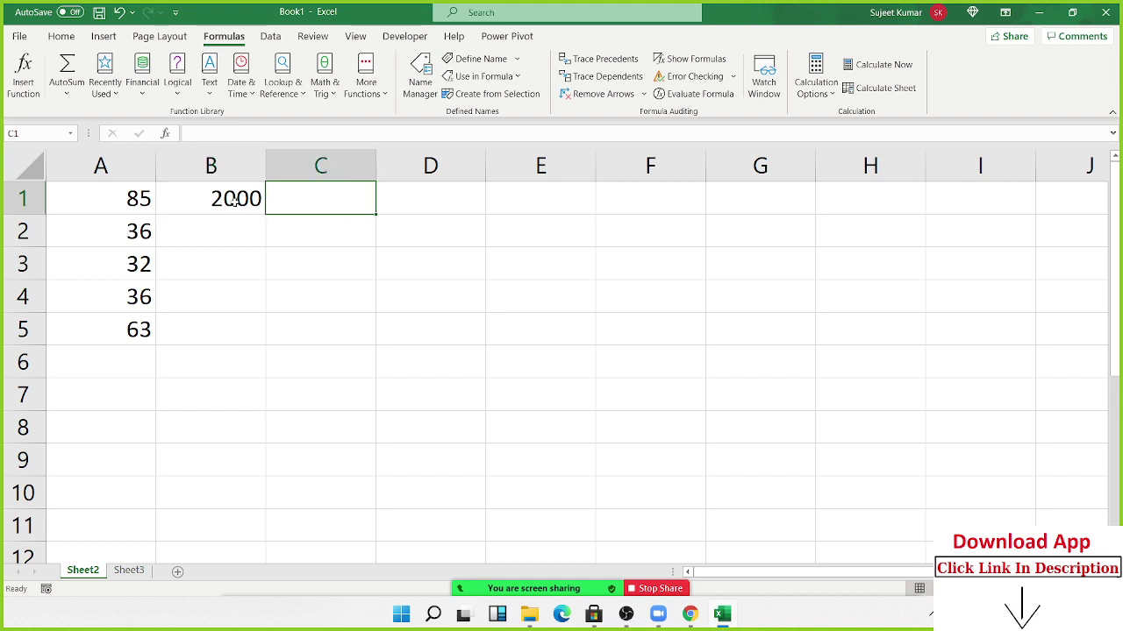
{"action": "type", "text": "Q1"}
{"action": "key", "text": "Tab"}
{"action": "type", "text": "Q"}
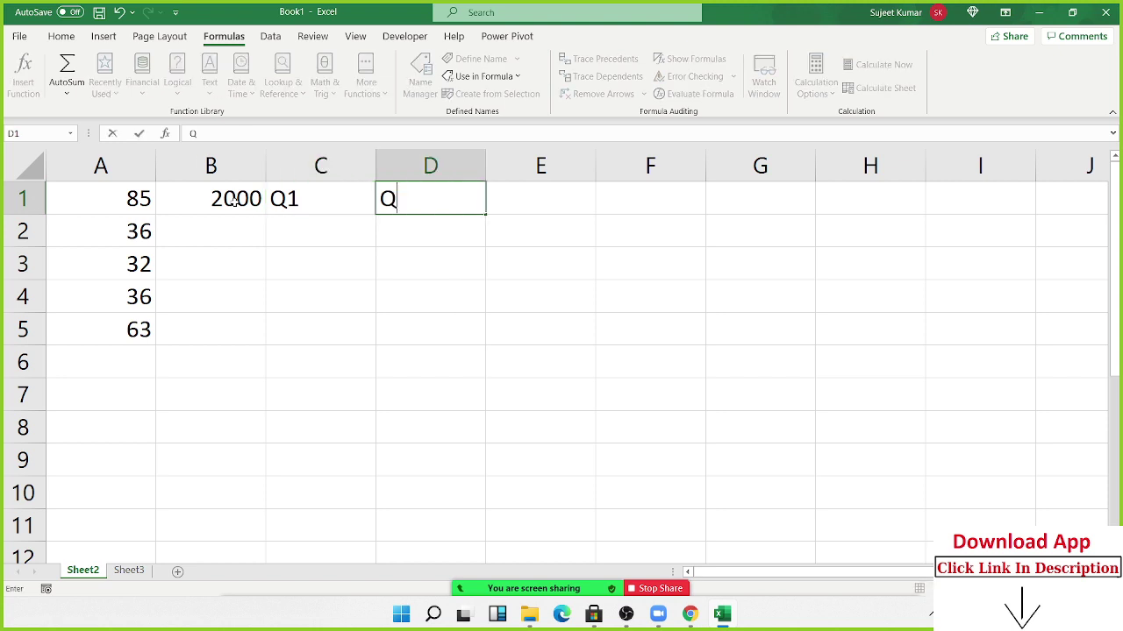
{"action": "type", "text": "2"}
{"action": "key", "text": "Return"}
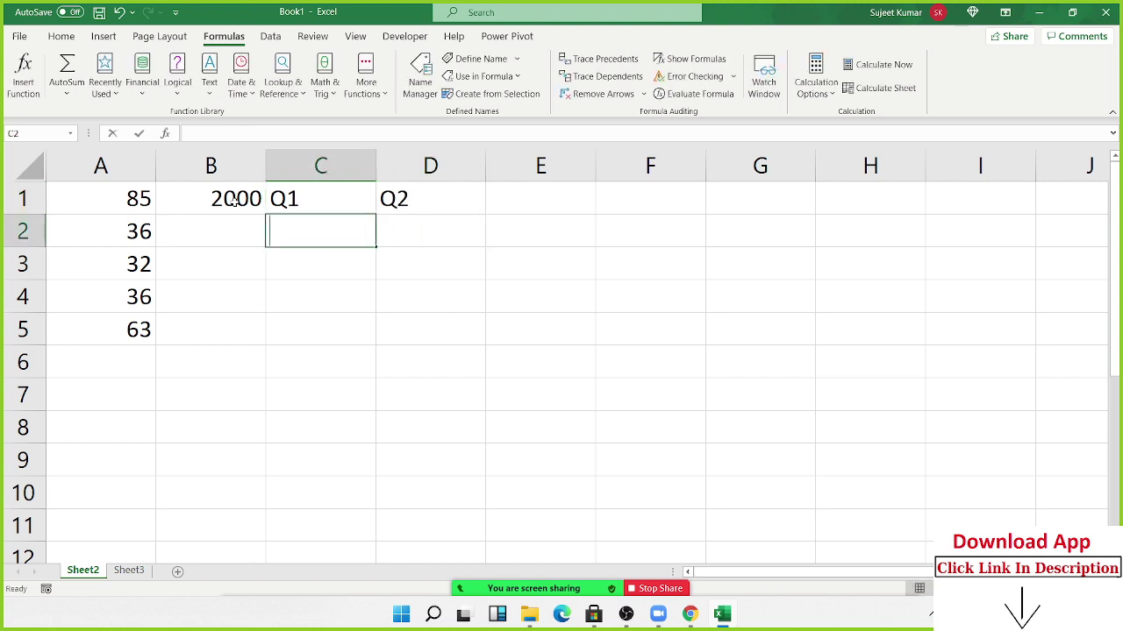
{"action": "type", "text": "50"}
{"action": "key", "text": "Tab"}
{"action": "type", "text": "60"}
{"action": "key", "text": "Tab"}
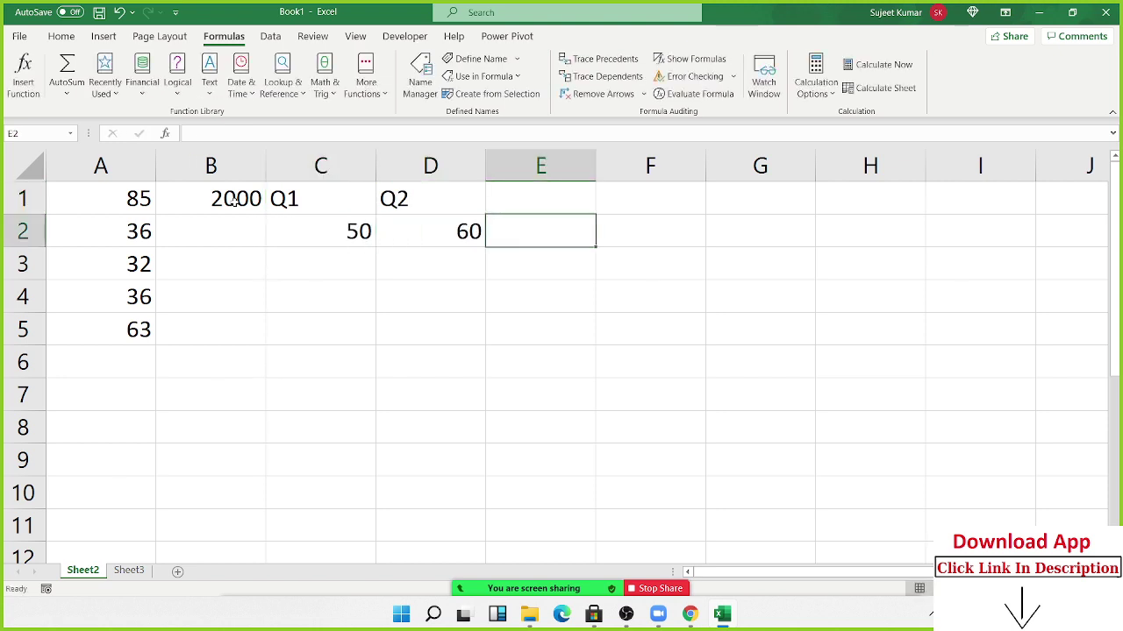
{"action": "key", "text": "Up"}
{"action": "type", "text": "Gr"}
{"action": "key", "text": "Return"}
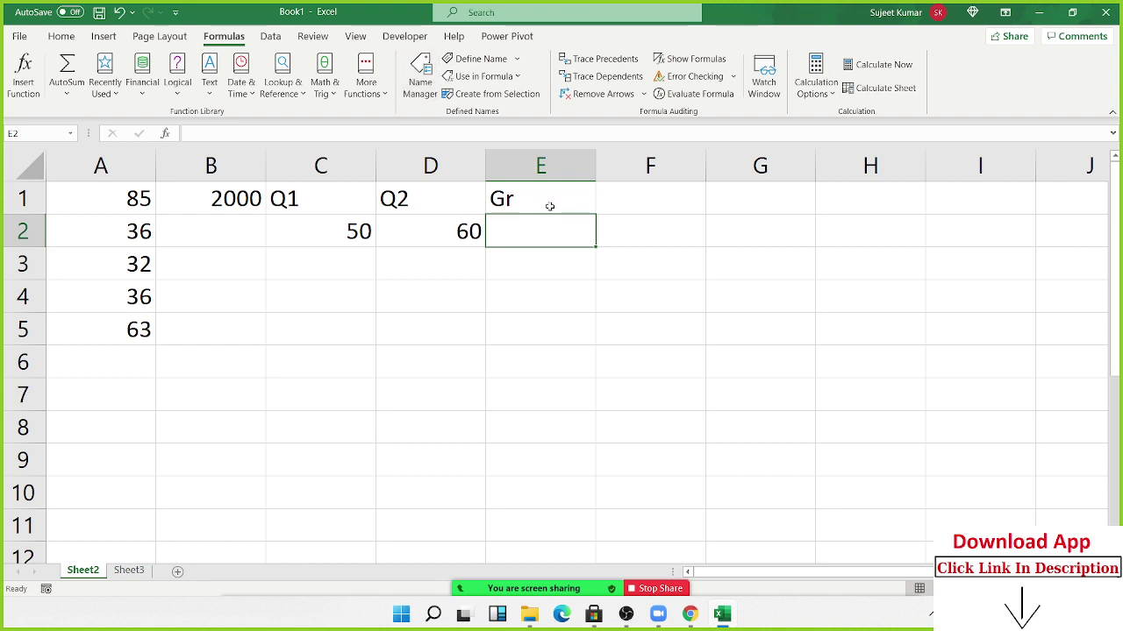
Enter the trial growth formula =(D2-C2)/C2 in E2
{"action": "type", "text": "="}
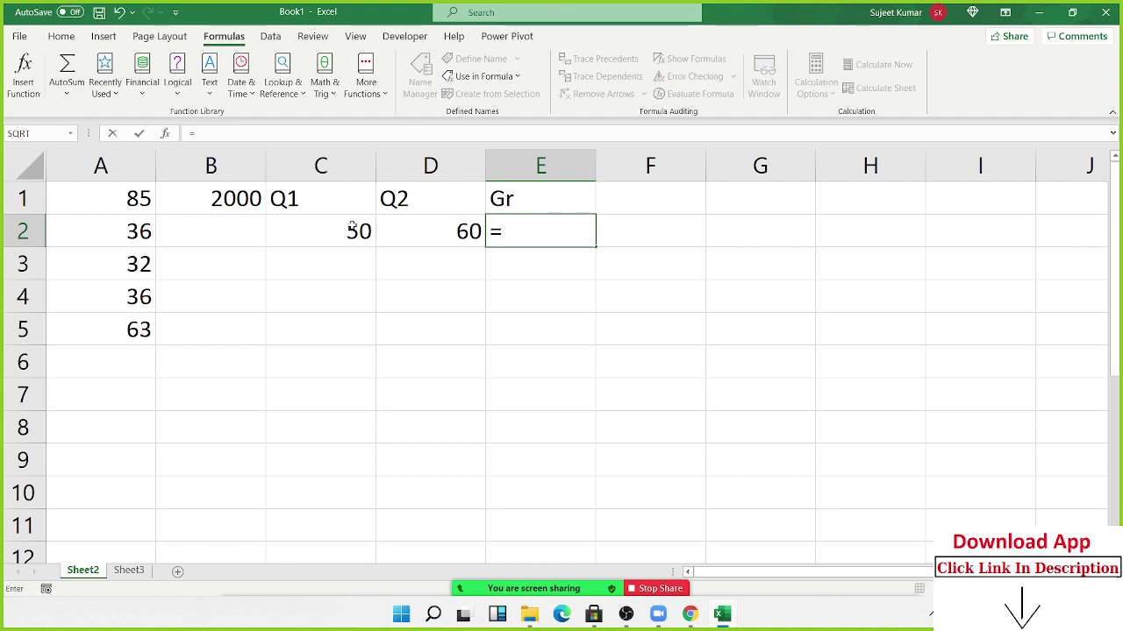
{"action": "left_click", "coordinate": [351, 230]}
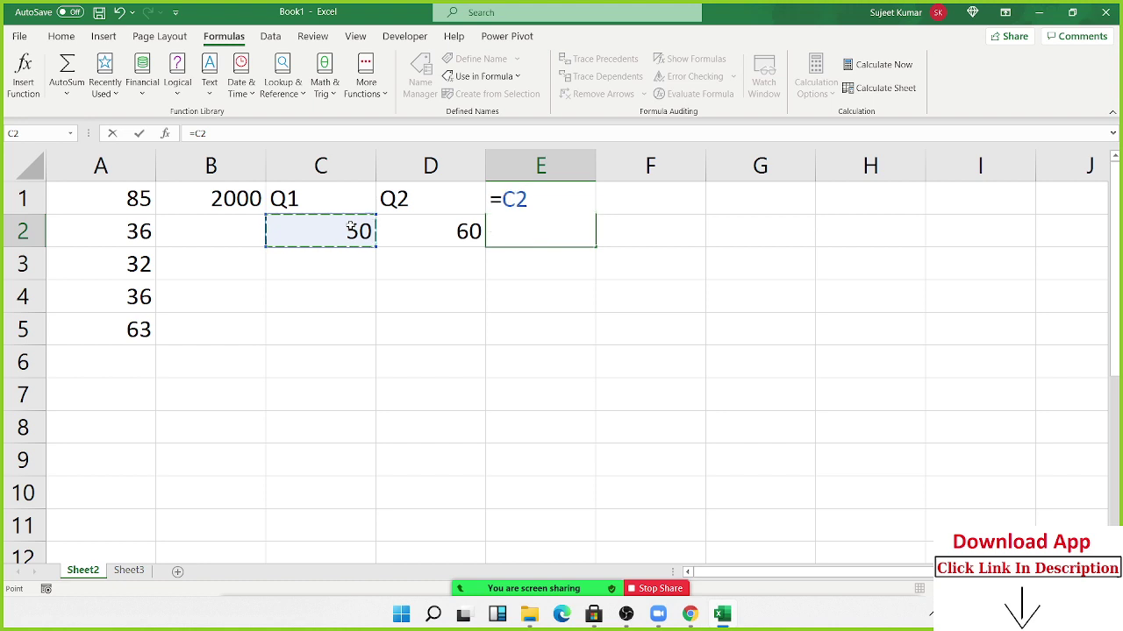
{"action": "key", "text": "BackSpace"}
{"action": "key", "text": "BackSpace"}
{"action": "type", "text": "("}
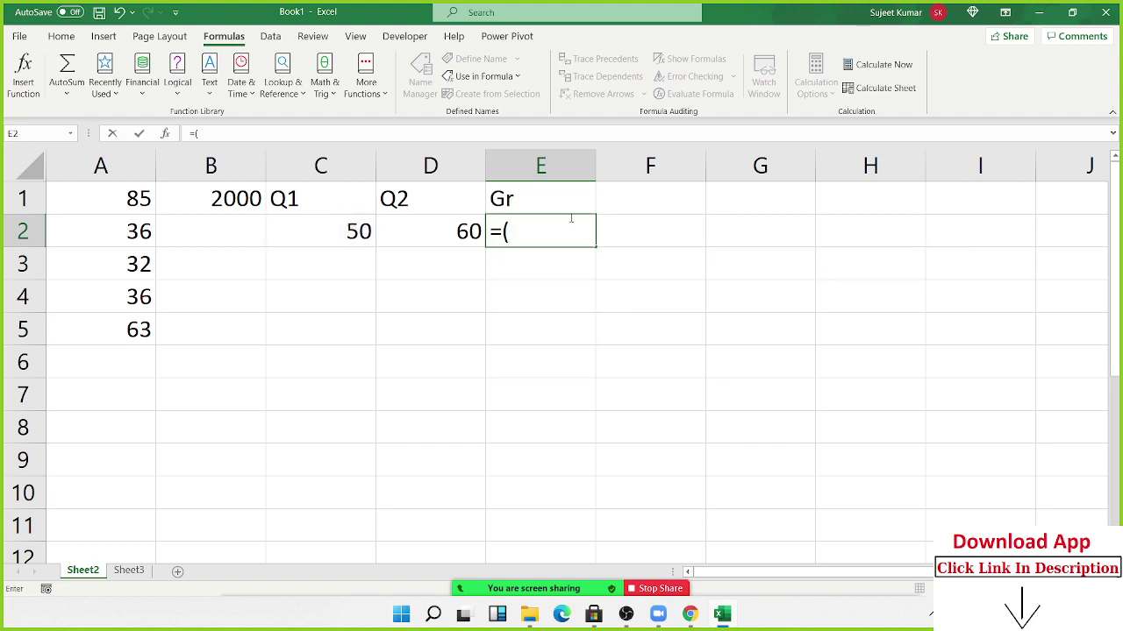
{"action": "left_click", "coordinate": [343, 225]}
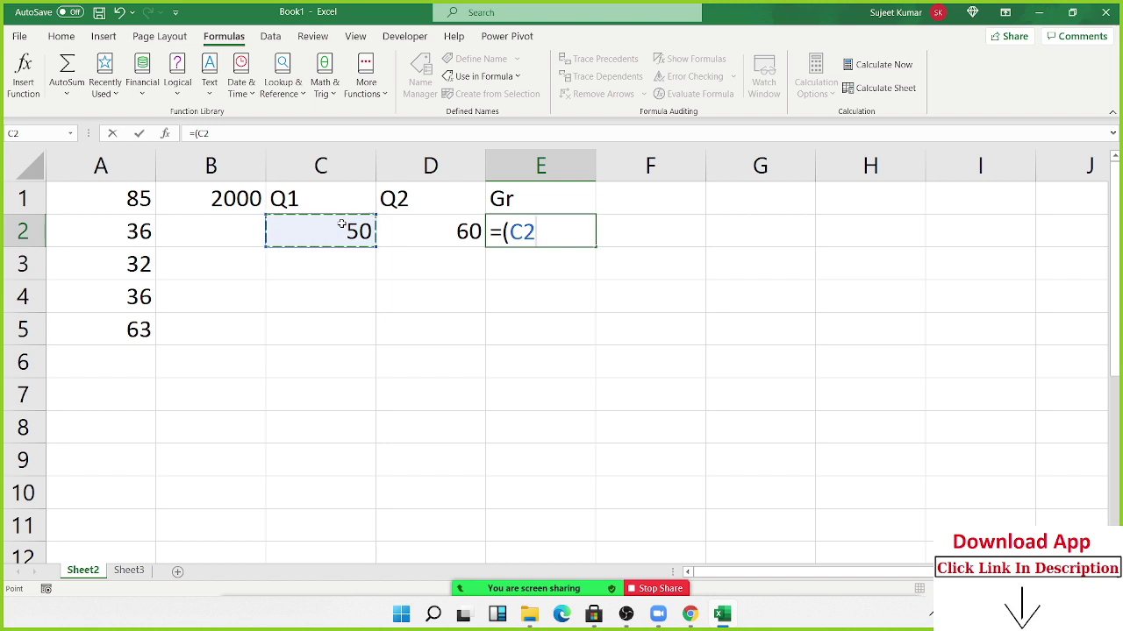
{"action": "key", "text": "BackSpace"}
{"action": "key", "text": "BackSpace"}
{"action": "left_click", "coordinate": [397, 235]}
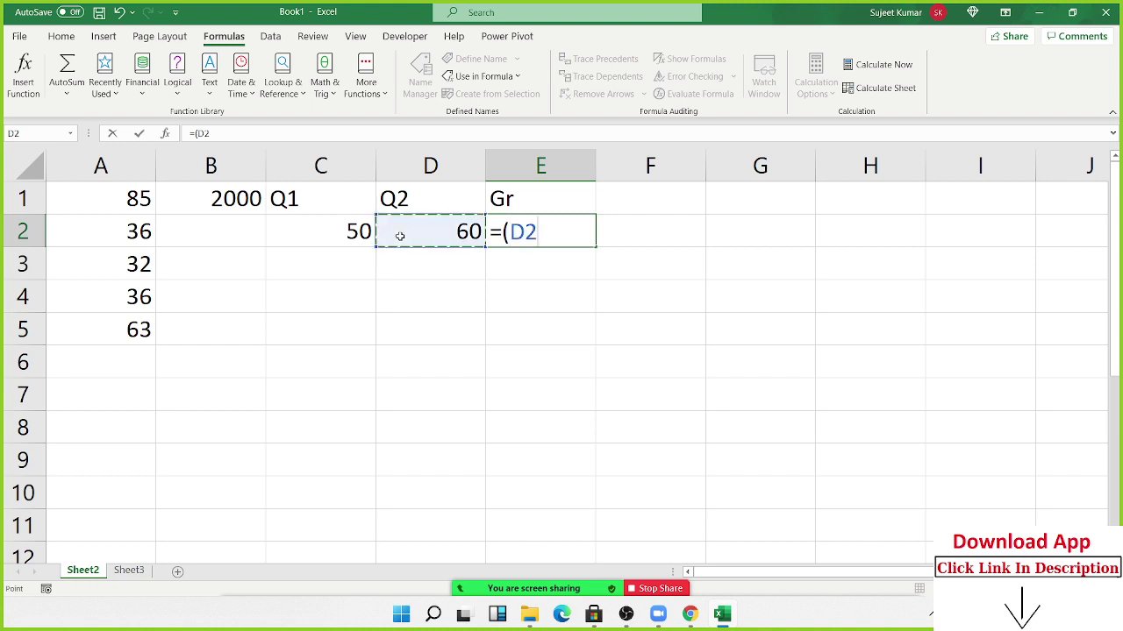
{"action": "type", "text": "-"}
{"action": "left_click", "coordinate": [299, 229]}
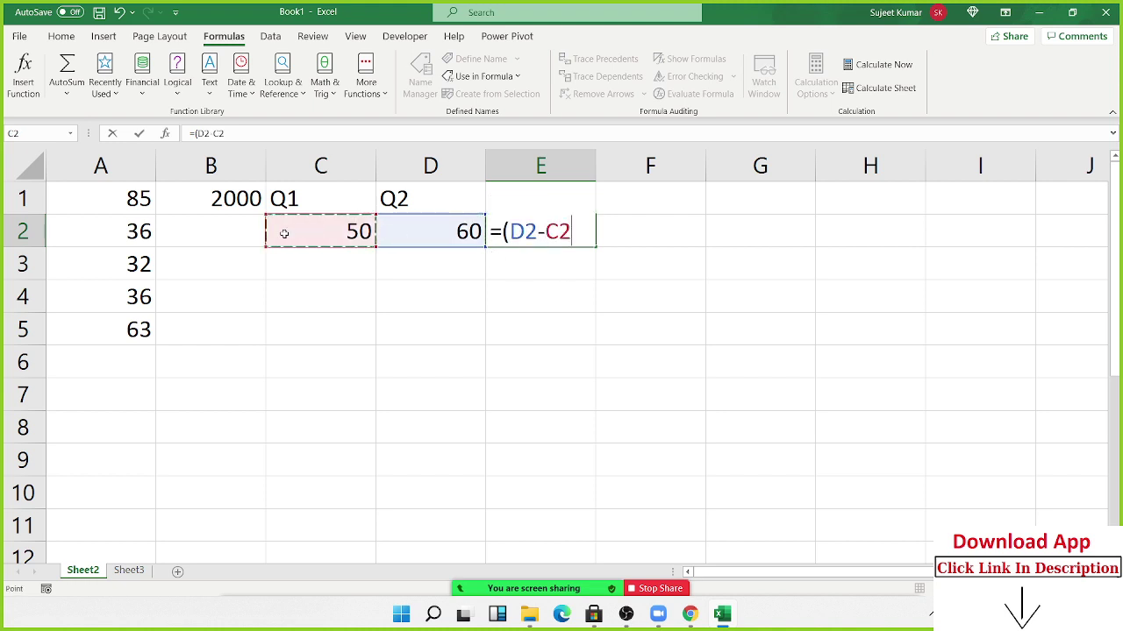
{"action": "type", "text": ")"}
{"action": "type", "text": "/"}
{"action": "left_click", "coordinate": [457, 237]}
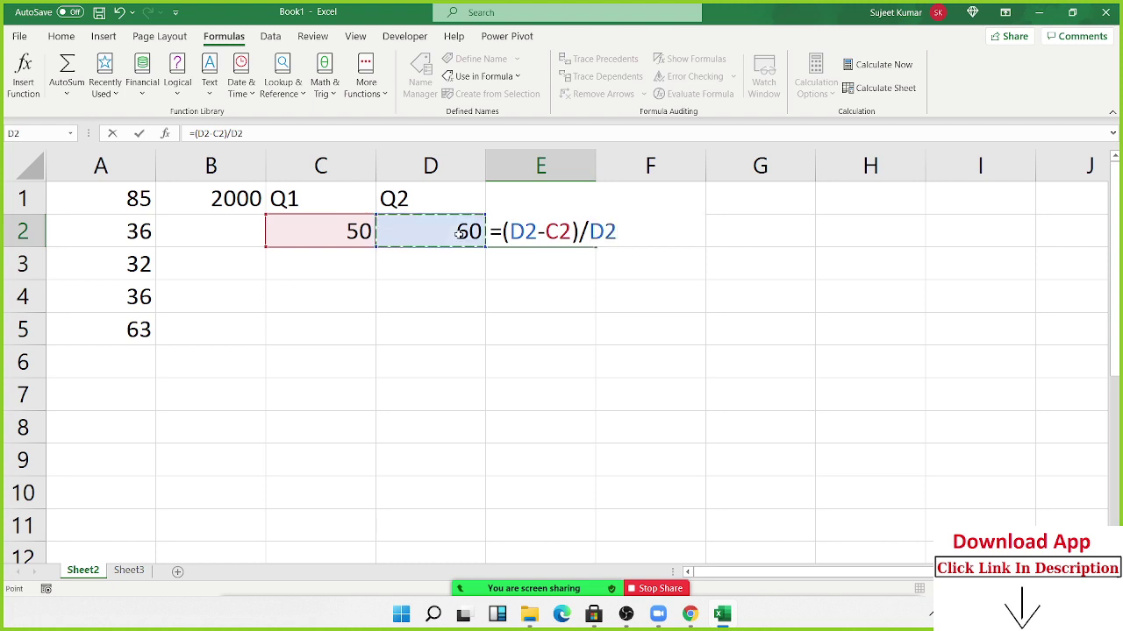
{"action": "left_click", "coordinate": [357, 235]}
{"action": "key", "text": "Return"}
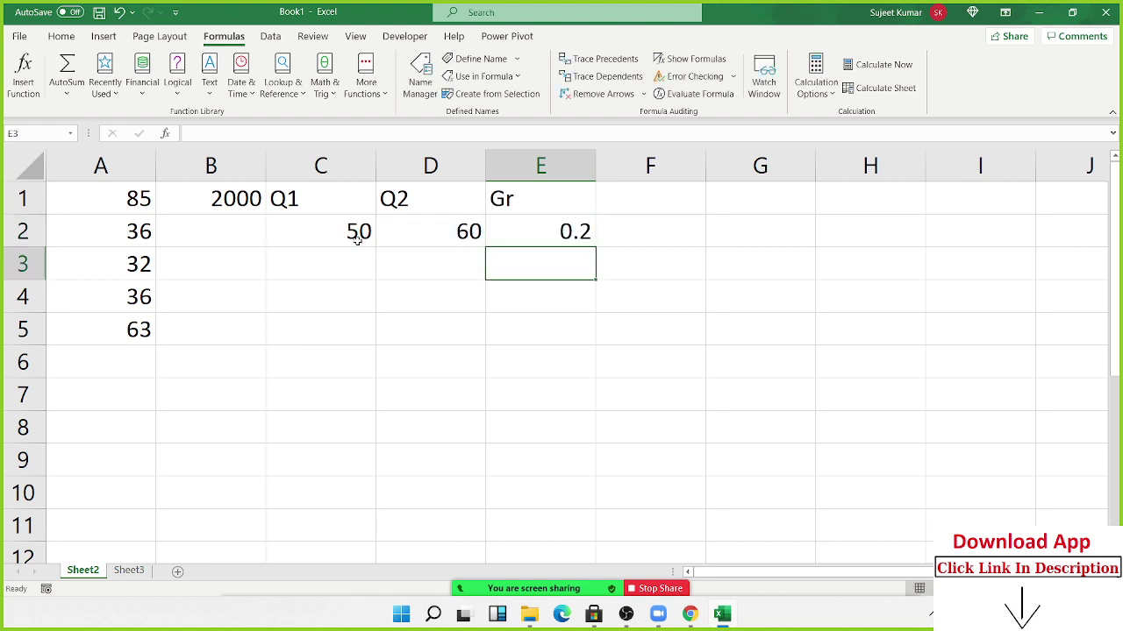
Review E2's growth formula, then delete it, leaving E2 empty
{"action": "double_click", "coordinate": [564, 235]}
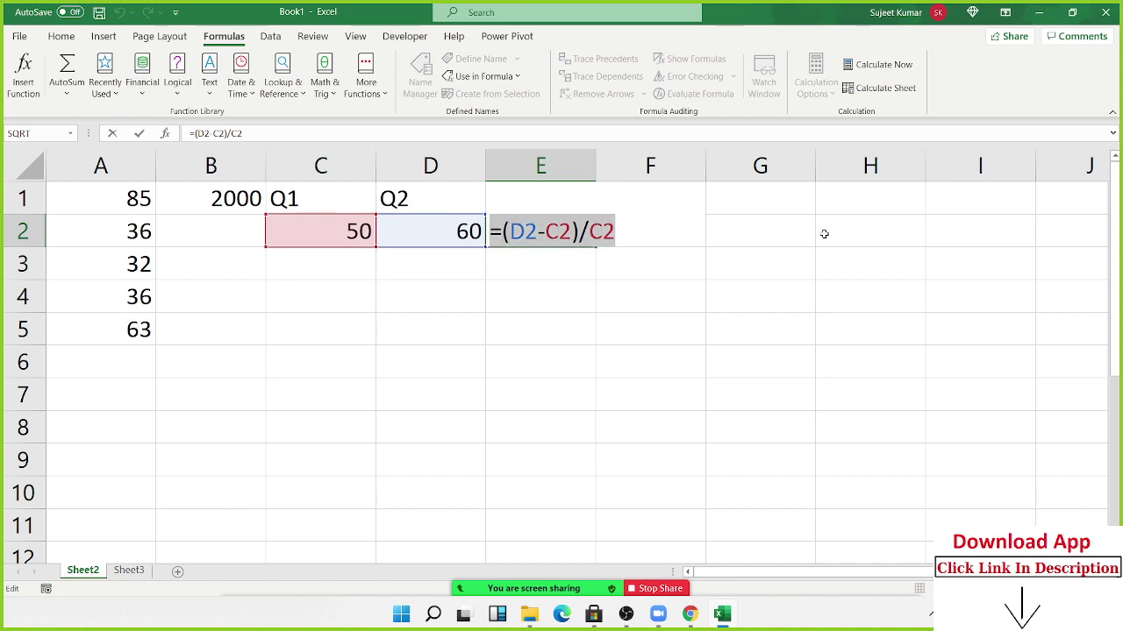
{"action": "key", "text": "Escape"}
{"action": "key", "text": "Delete"}
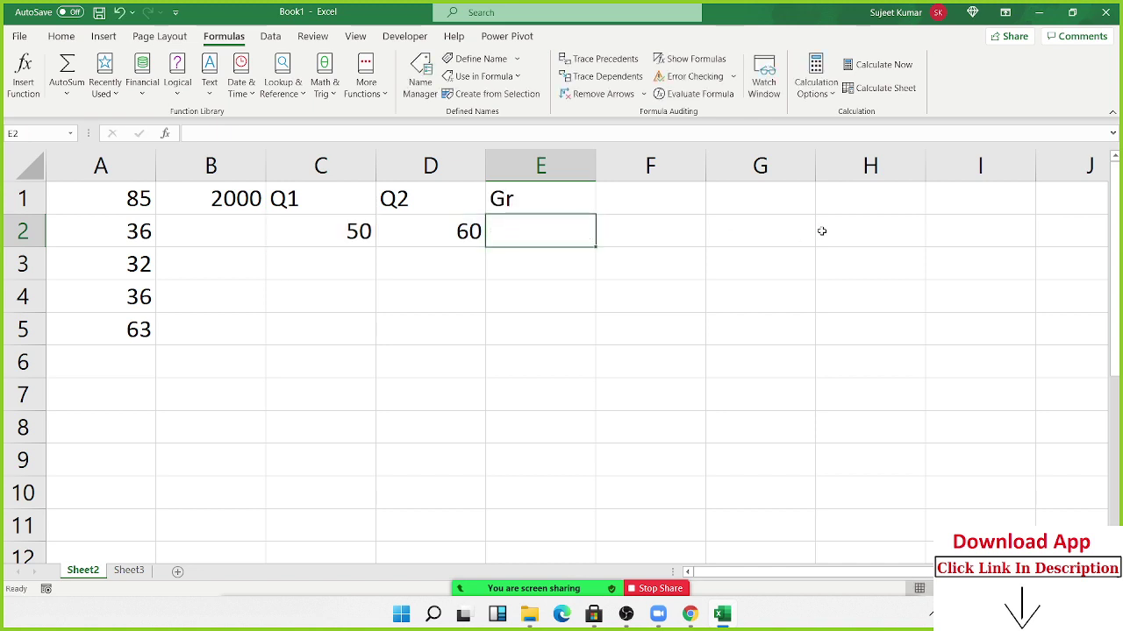
Define the name GRH referring to =(D2-C2)/C2 with E2 active
{"action": "left_click", "coordinate": [480, 59]}
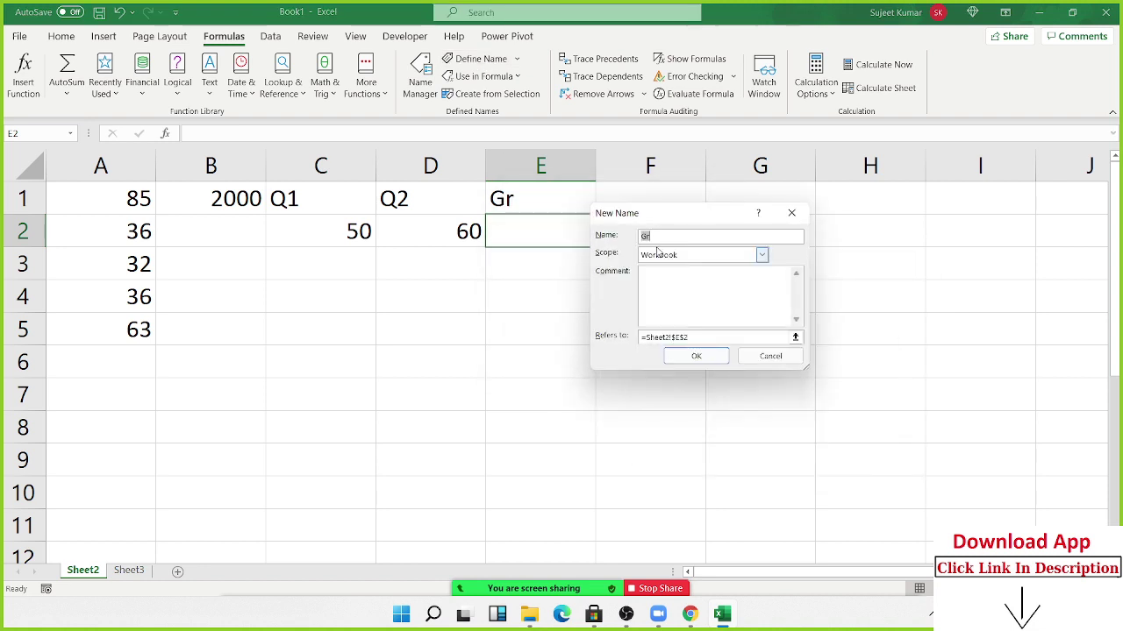
{"action": "key", "text": "BackSpace"}
{"action": "type", "text": "RH"}
{"action": "key", "text": "BackSpace"}
{"action": "key", "text": "BackSpace"}
{"action": "type", "text": "GRH"}
{"action": "left_click", "coordinate": [693, 337]}
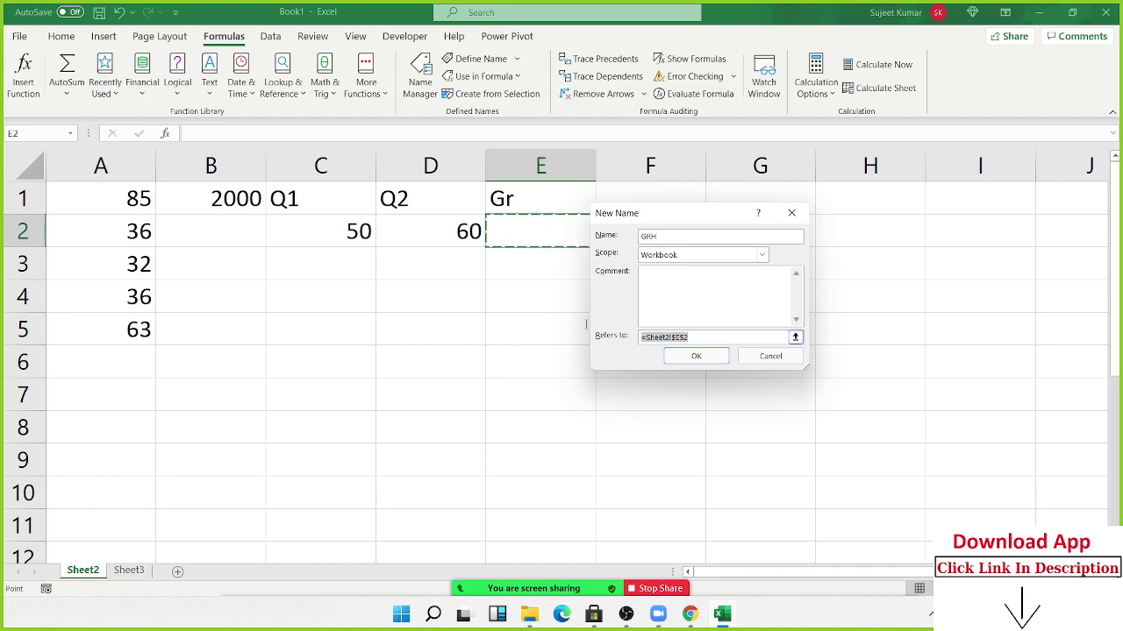
{"action": "type", "text": "="}
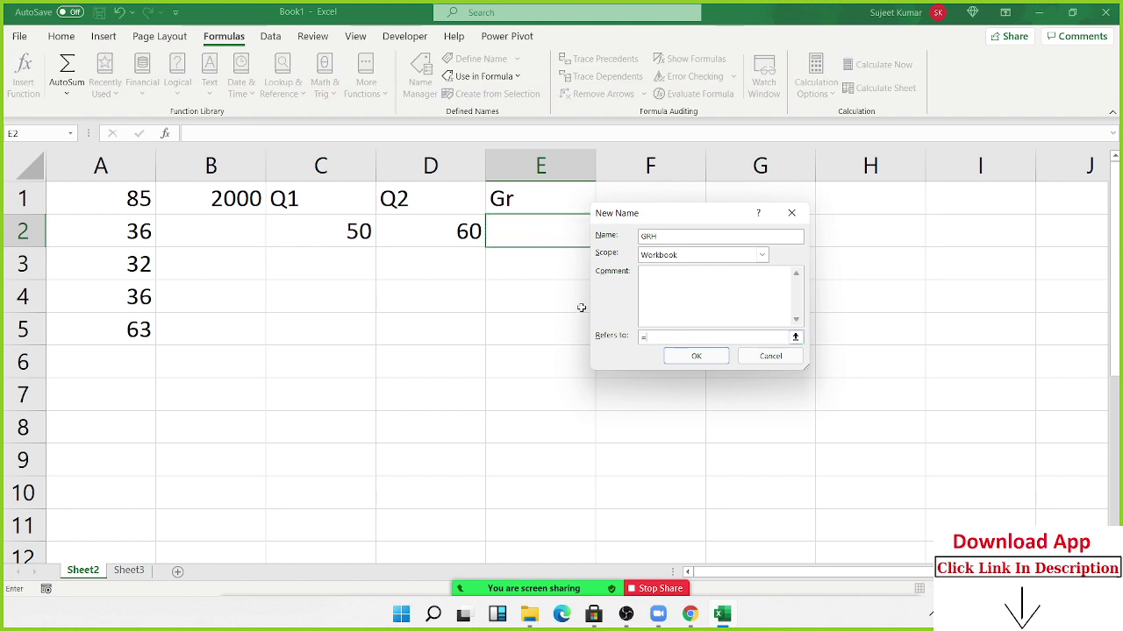
{"action": "type", "text": "(D2-C2)/C2"}
{"action": "left_click", "coordinate": [695, 357]}
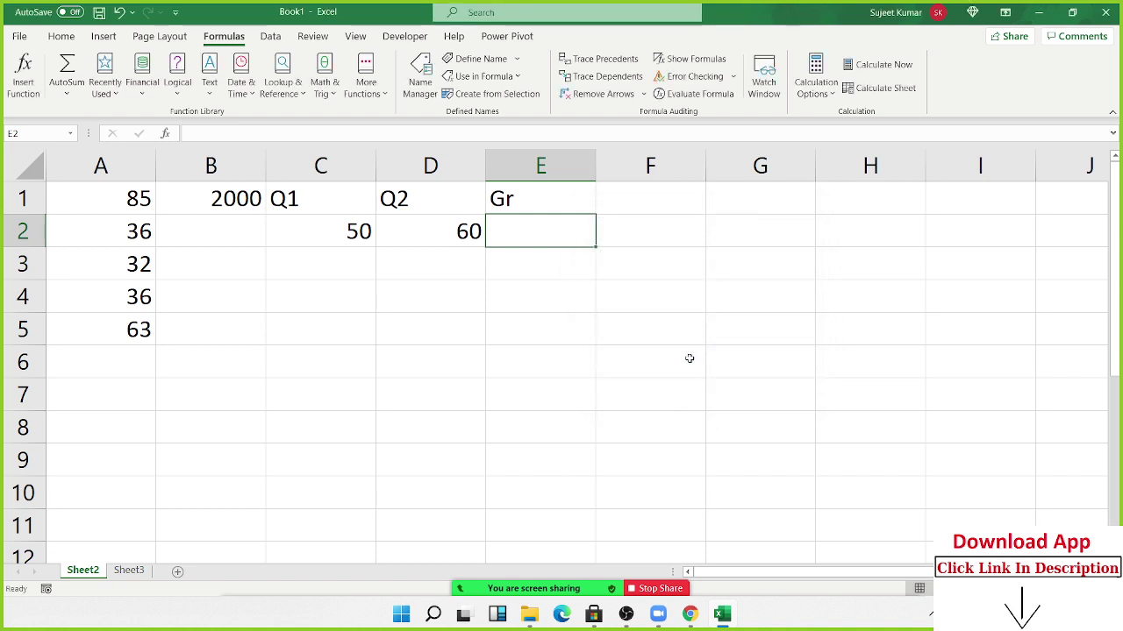
Enter =GRH in E2, which returns 0.2
{"action": "type", "text": "="}
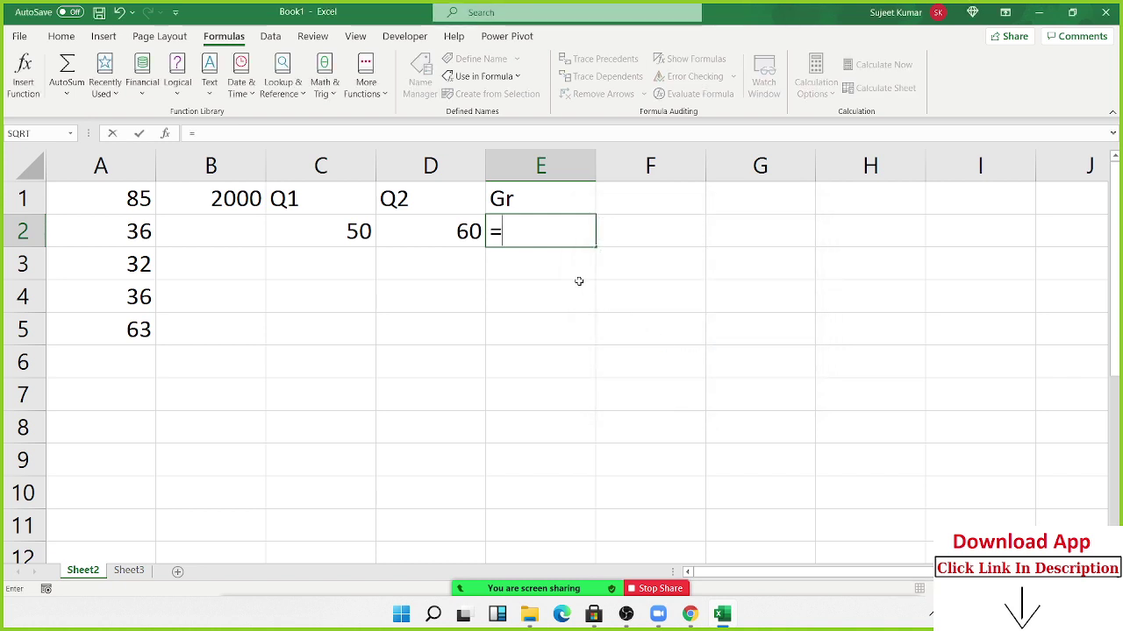
{"action": "type", "text": "g"}
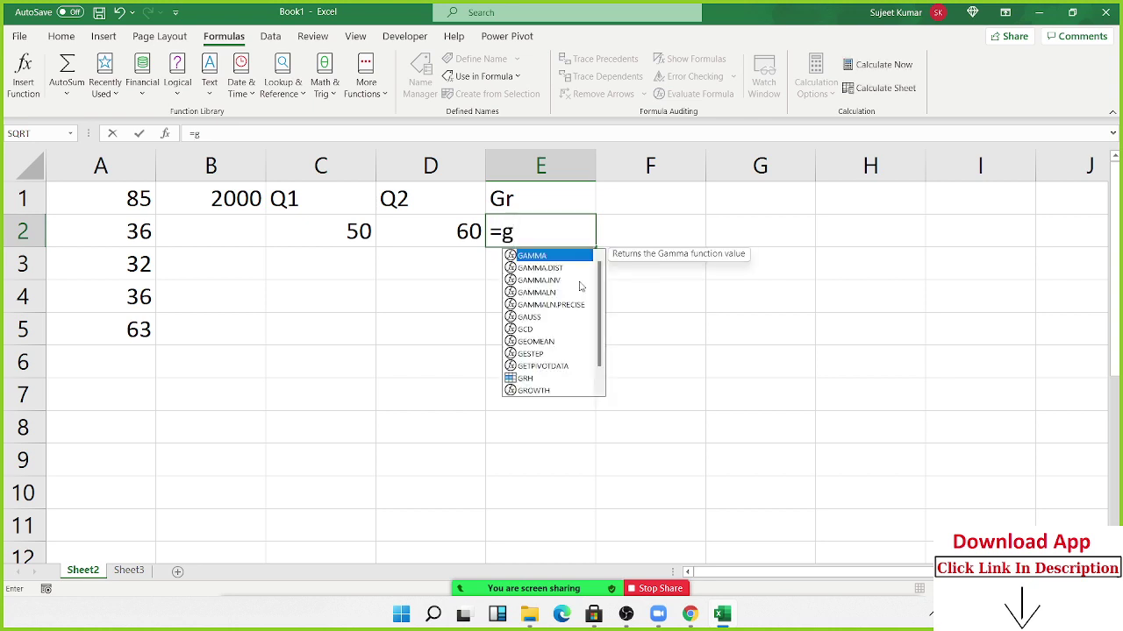
{"action": "type", "text": "r"}
{"action": "key", "text": "Tab"}
{"action": "key", "text": "Return"}
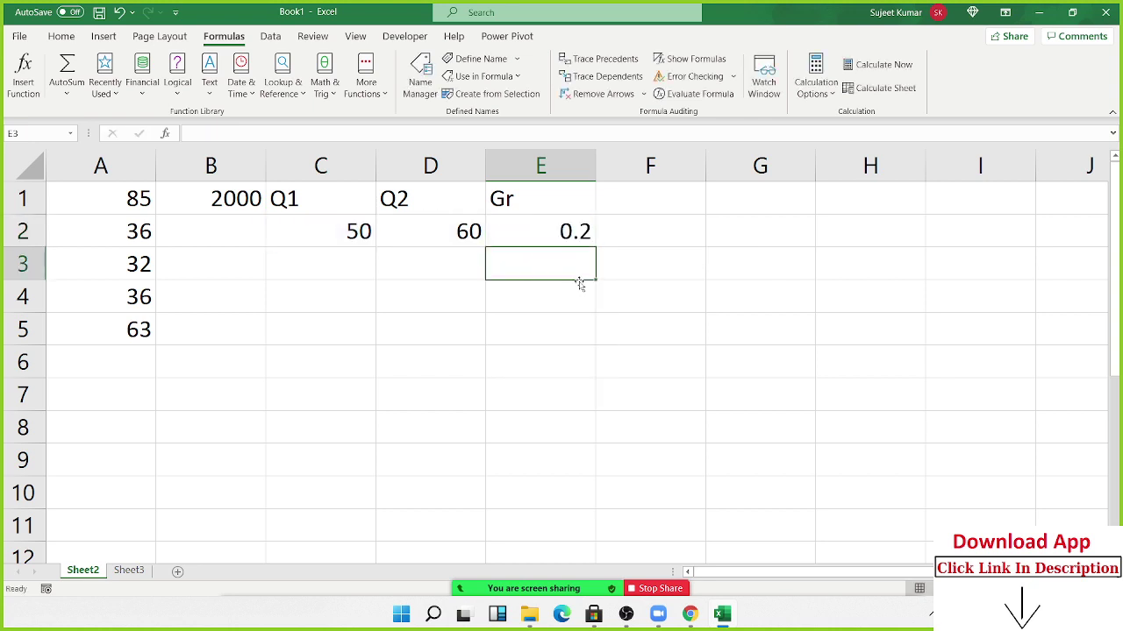
{"action": "key", "text": "Up"}
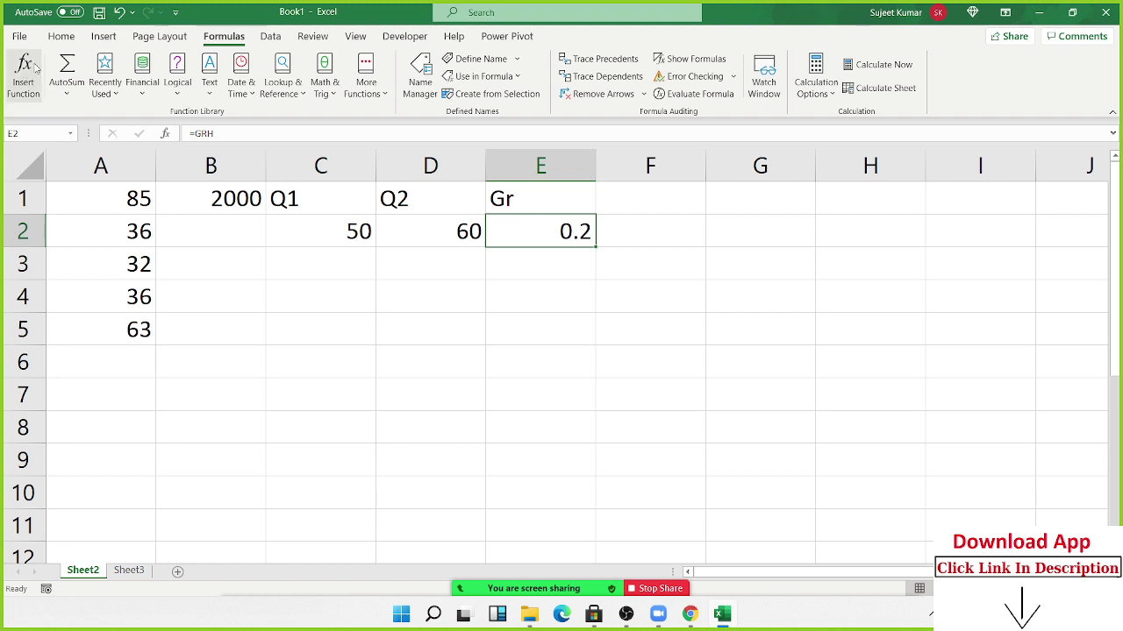
Format E2 as a percentage (20%) and enter 85 and 65 in G2:H2
{"action": "left_click", "coordinate": [76, 40]}
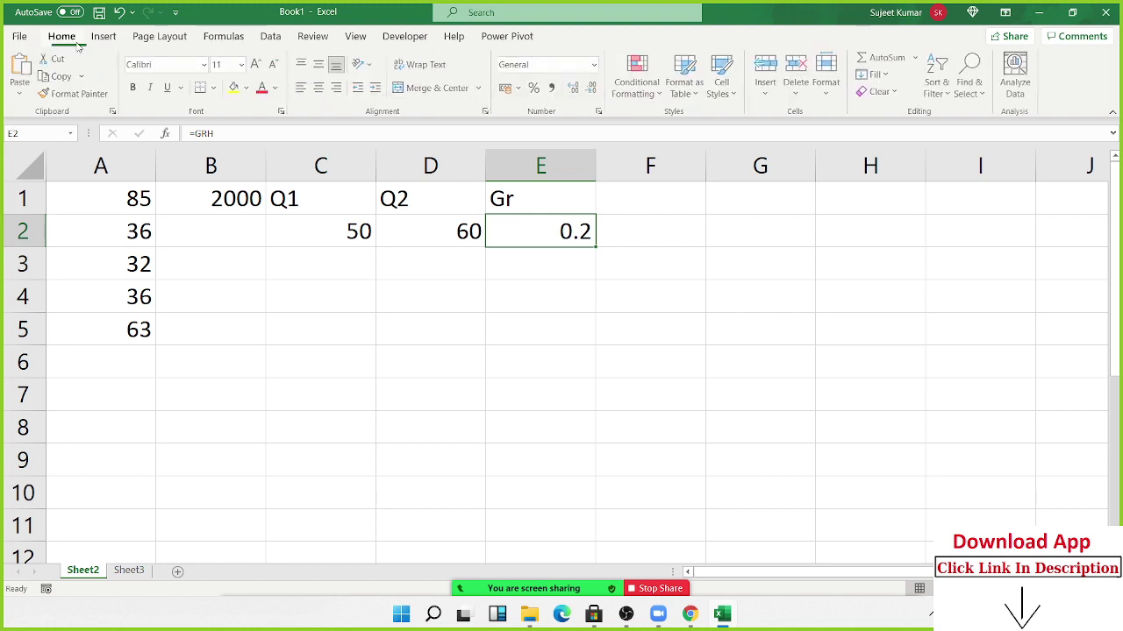
{"action": "left_click", "coordinate": [535, 89]}
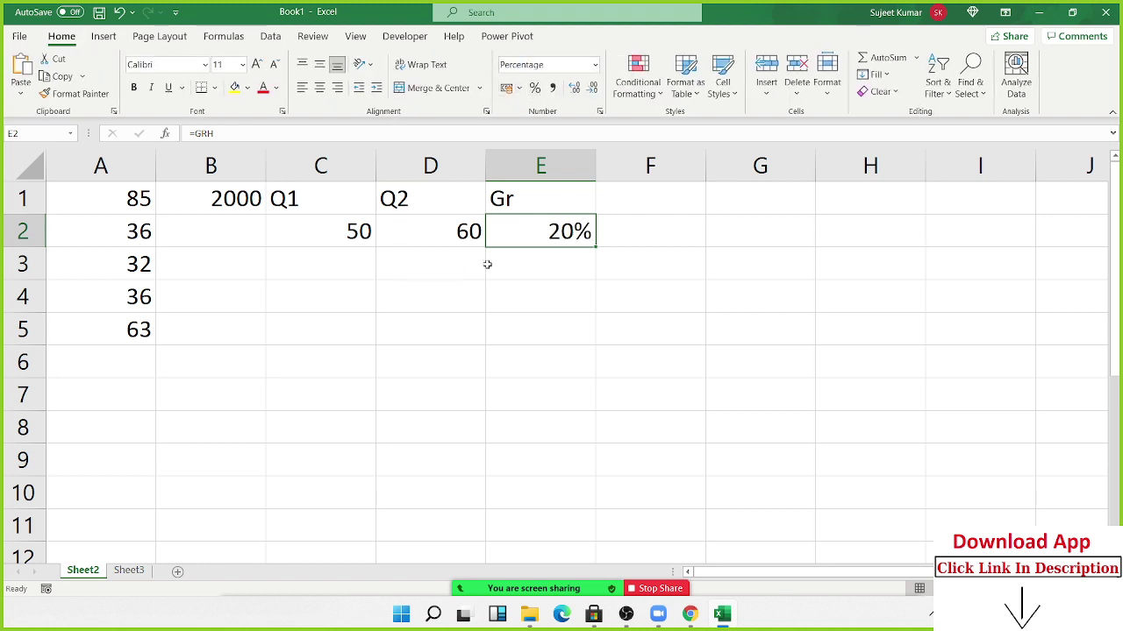
{"action": "left_click", "coordinate": [766, 223]}
{"action": "type", "text": "85"}
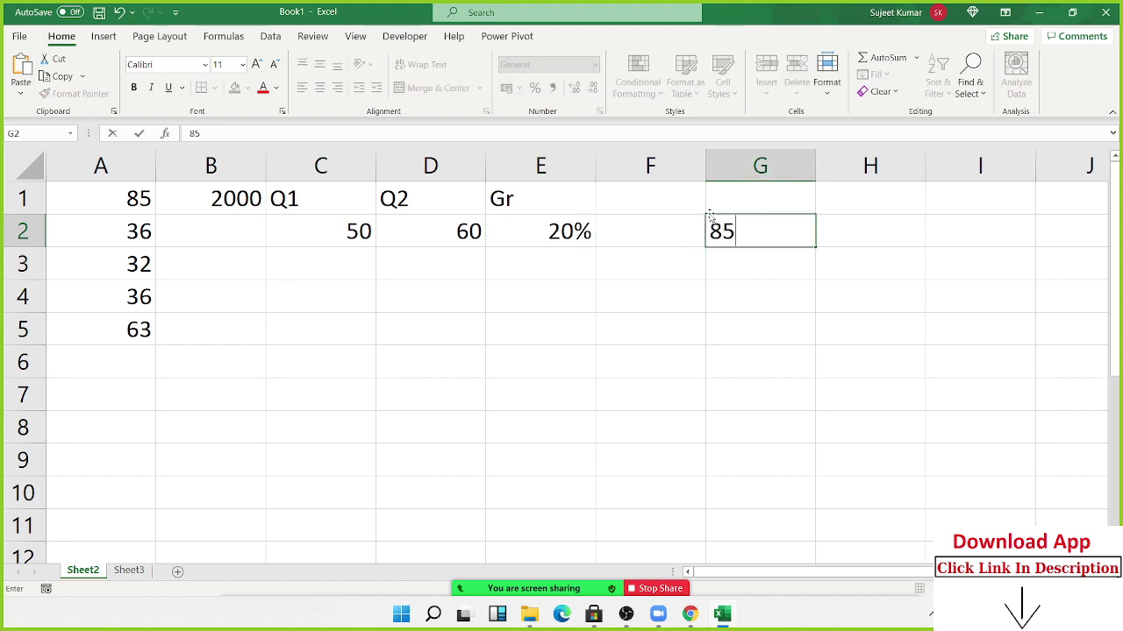
{"action": "key", "text": "Tab"}
{"action": "type", "text": "65"}
{"action": "key", "text": "Tab"}
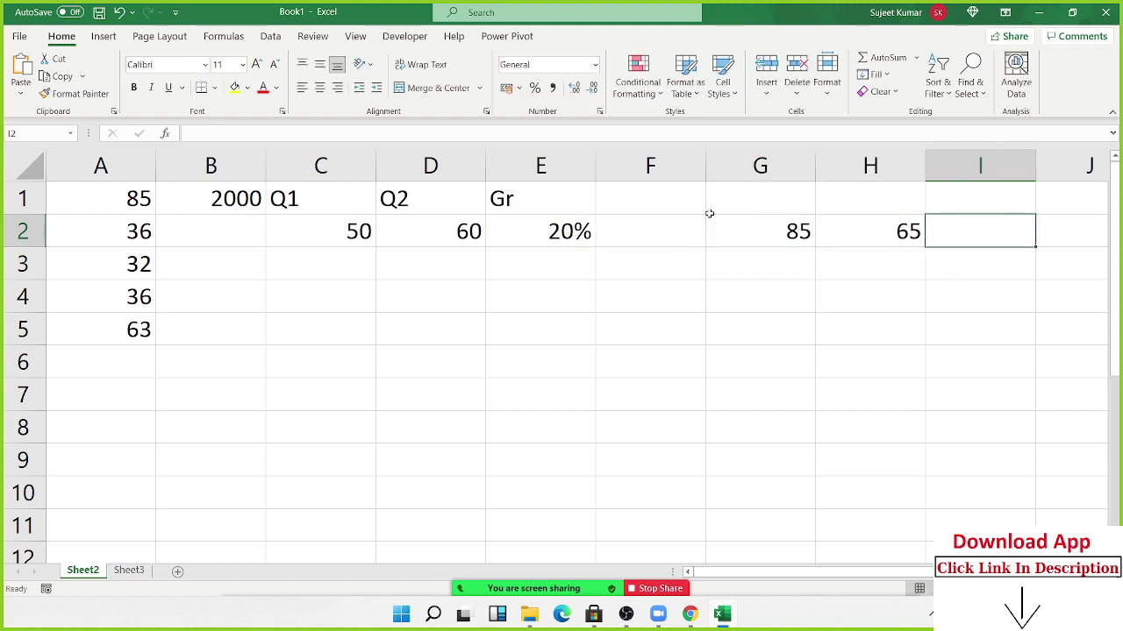
Enter =GRH in I2 and format it as a percentage, showing -24%
{"action": "type", "text": "=gr"}
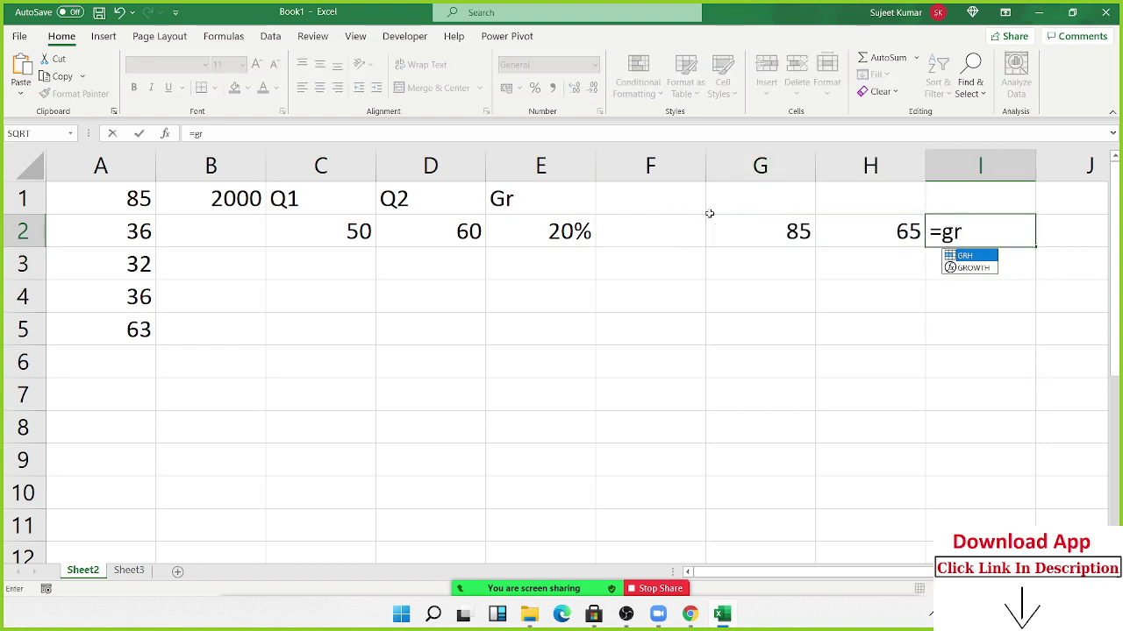
{"action": "key", "text": "Tab"}
{"action": "key", "text": "Return"}
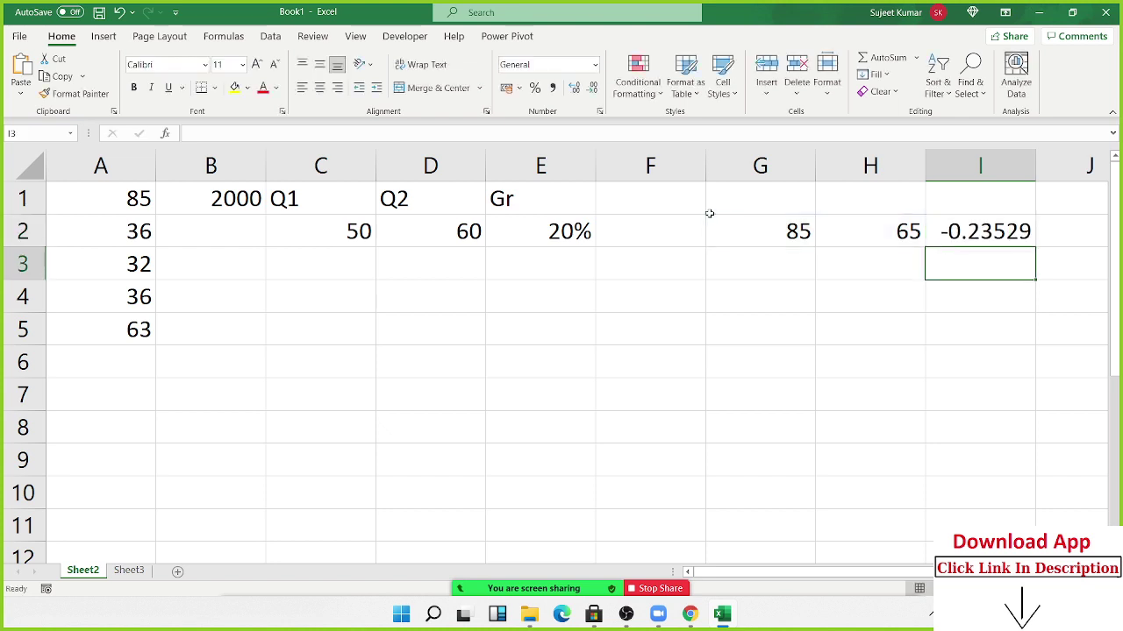
{"action": "key", "text": "Up"}
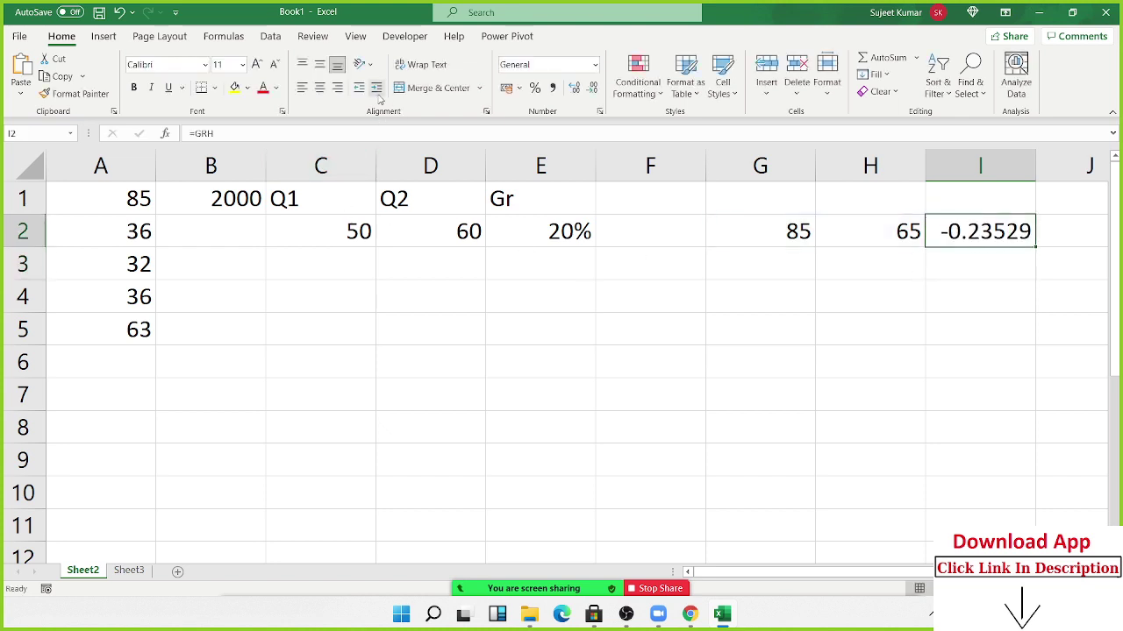
{"action": "left_click", "coordinate": [535, 88]}
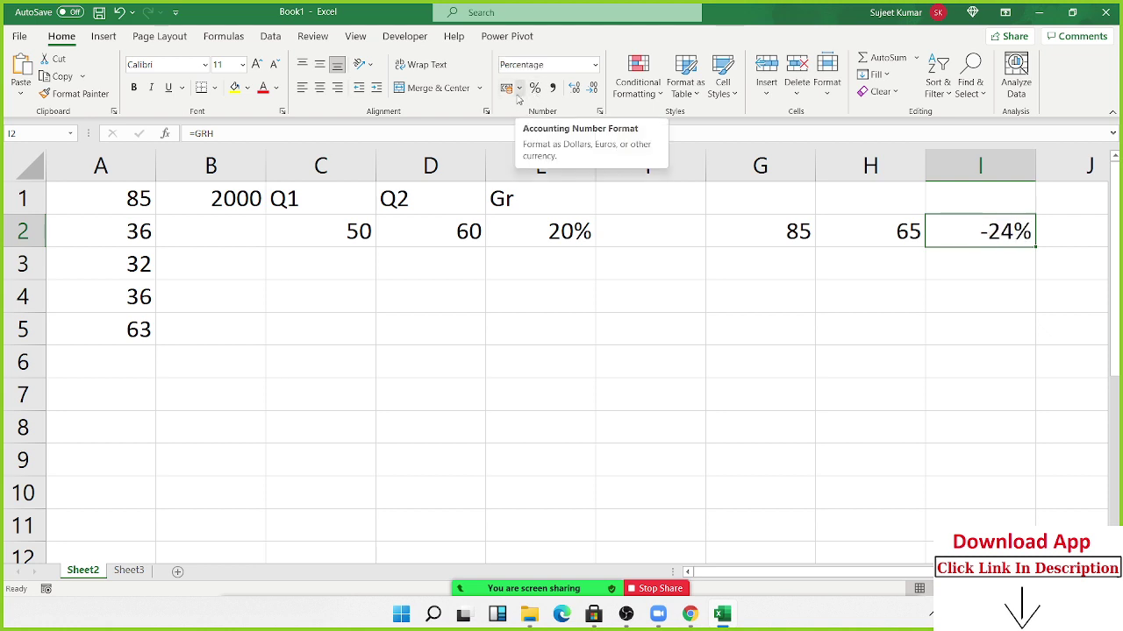